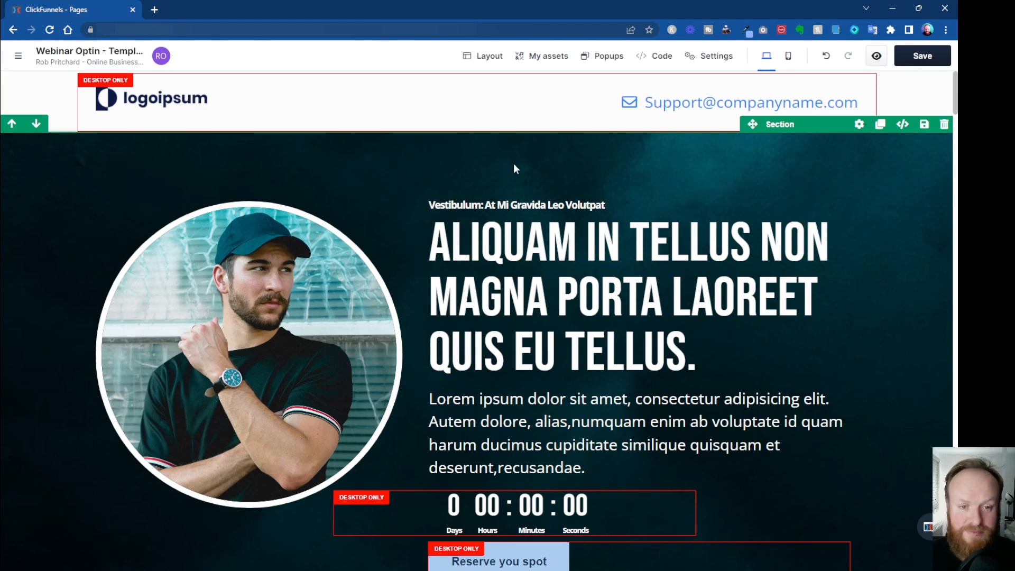
# Step: Select the main hero headline and view the typography style that controls it
pyautogui.click(765, 227)
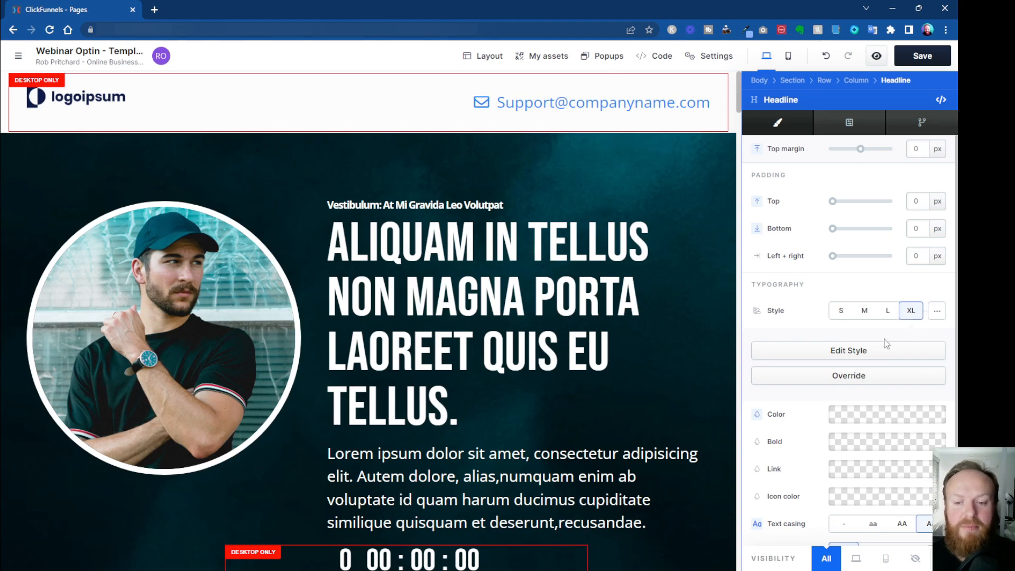
pyautogui.click(849, 351)
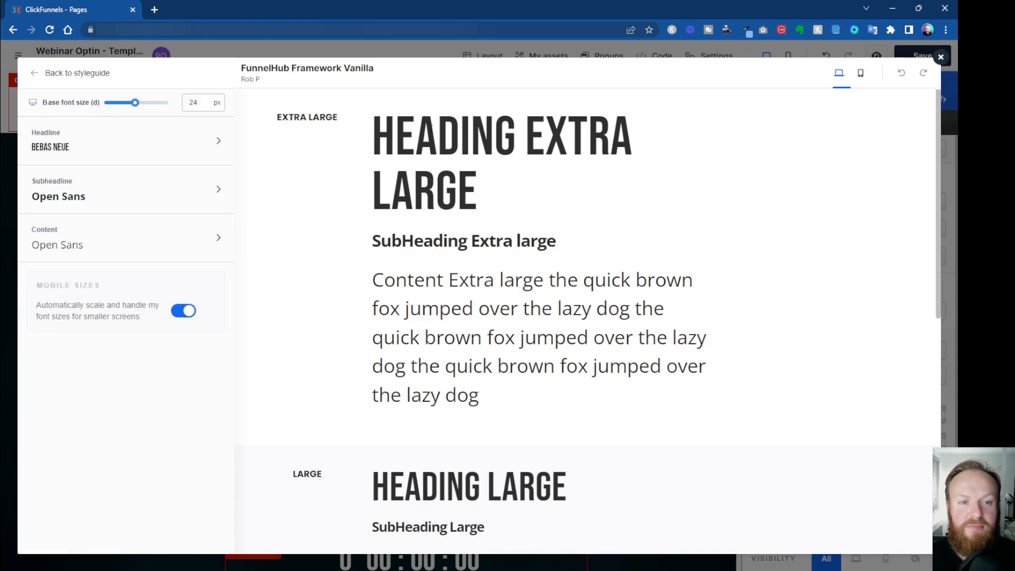
pyautogui.click(941, 59)
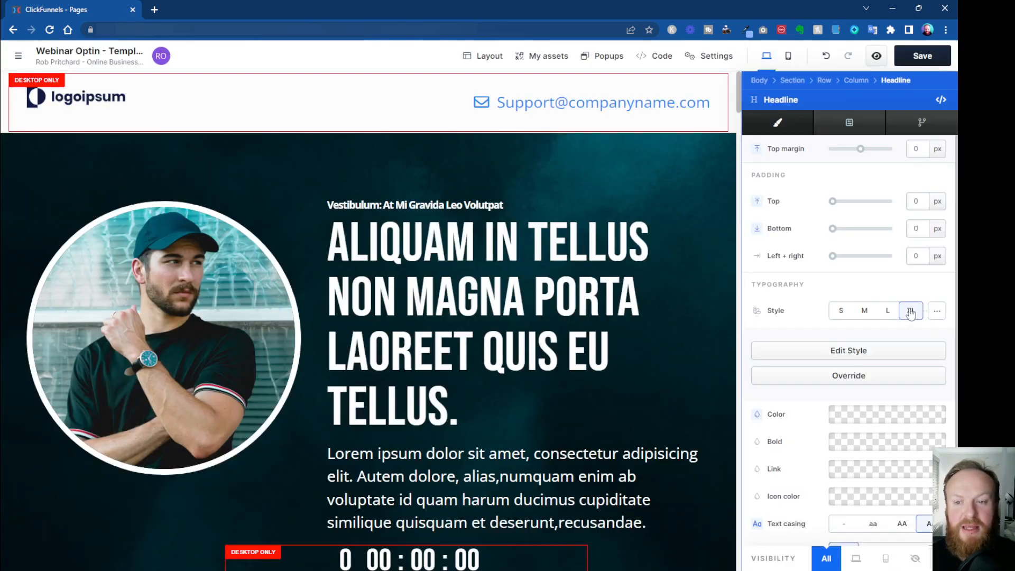
# Step: Try the L, M and S typography styles on the hero headline and return it to XL
pyautogui.click(888, 312)
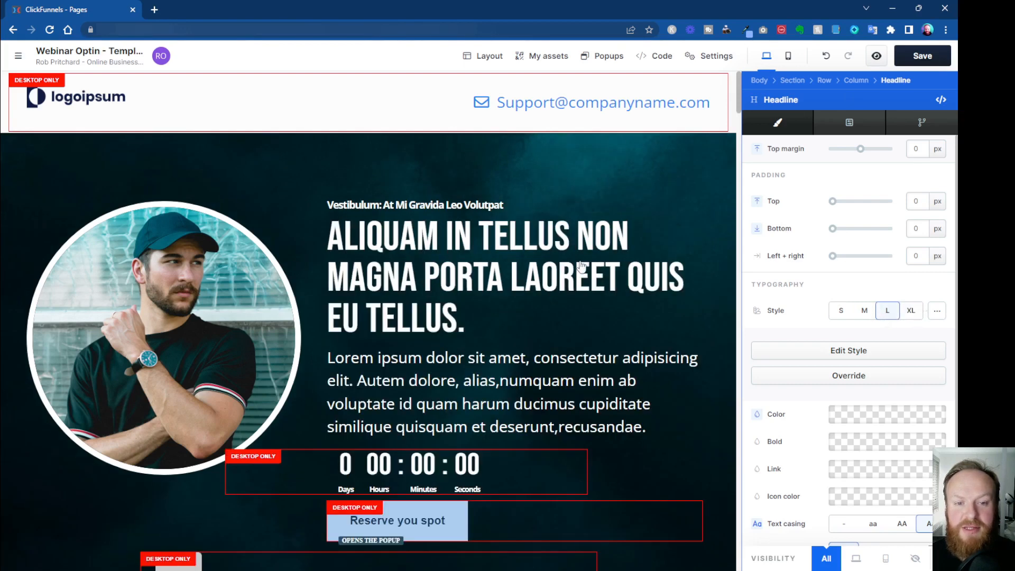
pyautogui.click(865, 312)
pyautogui.click(840, 312)
pyautogui.click(909, 312)
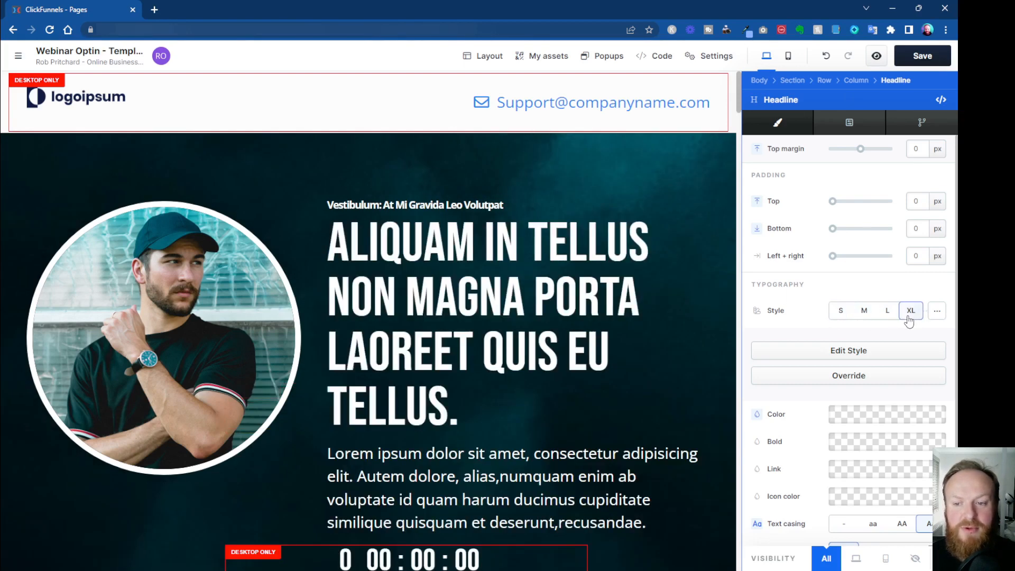
# Step: Open the headline's typography style for editing and review the text samples from extra large to small
pyautogui.click(861, 350)
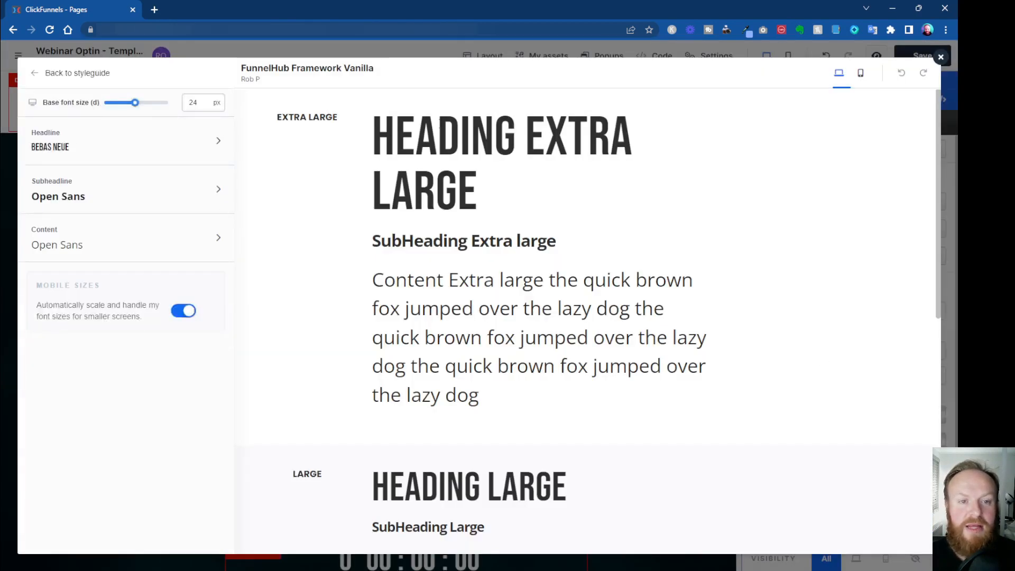
pyautogui.scroll(-5, 501, 194)
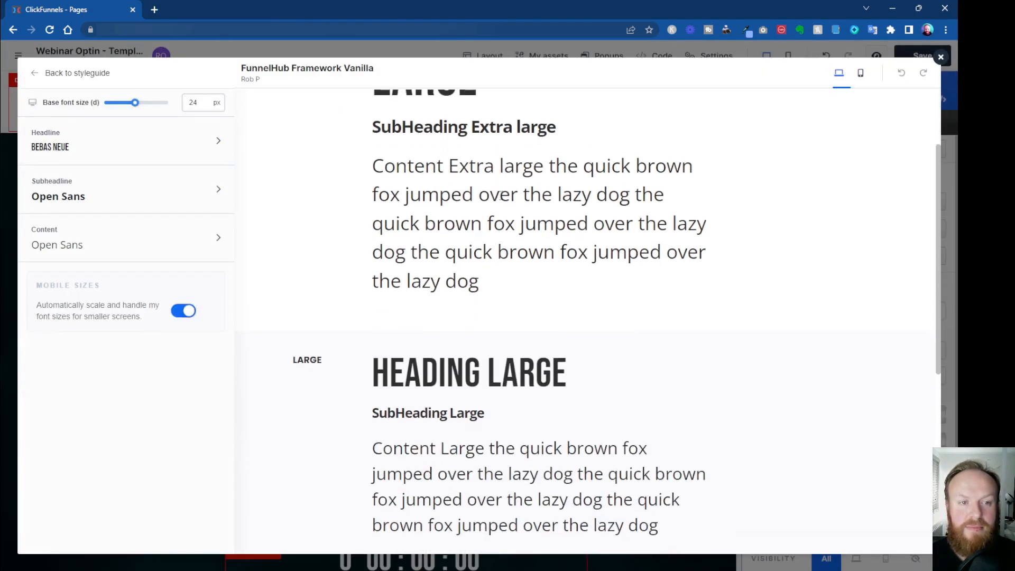
pyautogui.scroll(-3, 487, 245)
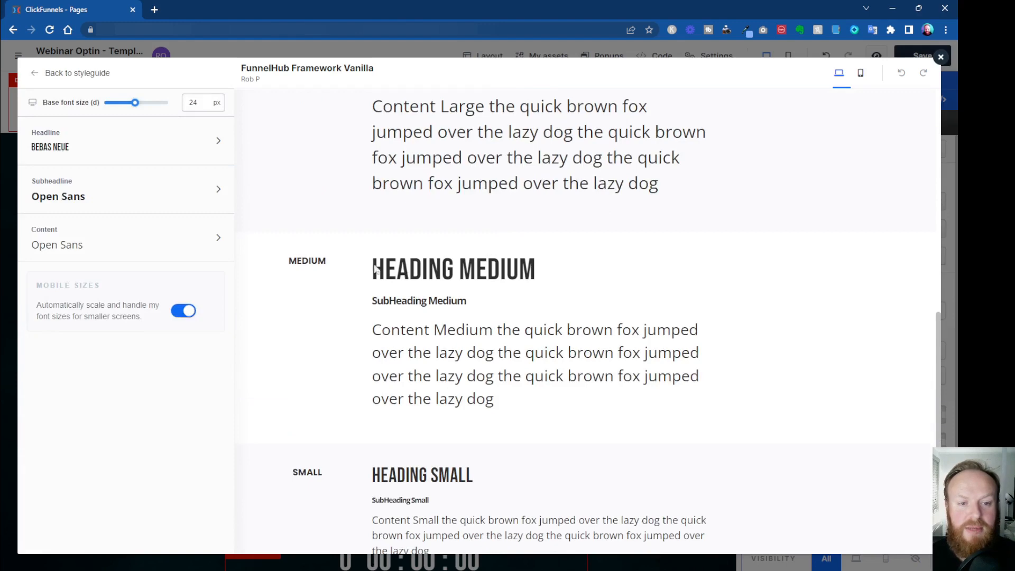
pyautogui.scroll(-1, 452, 287)
pyautogui.scroll(9, 500, 405)
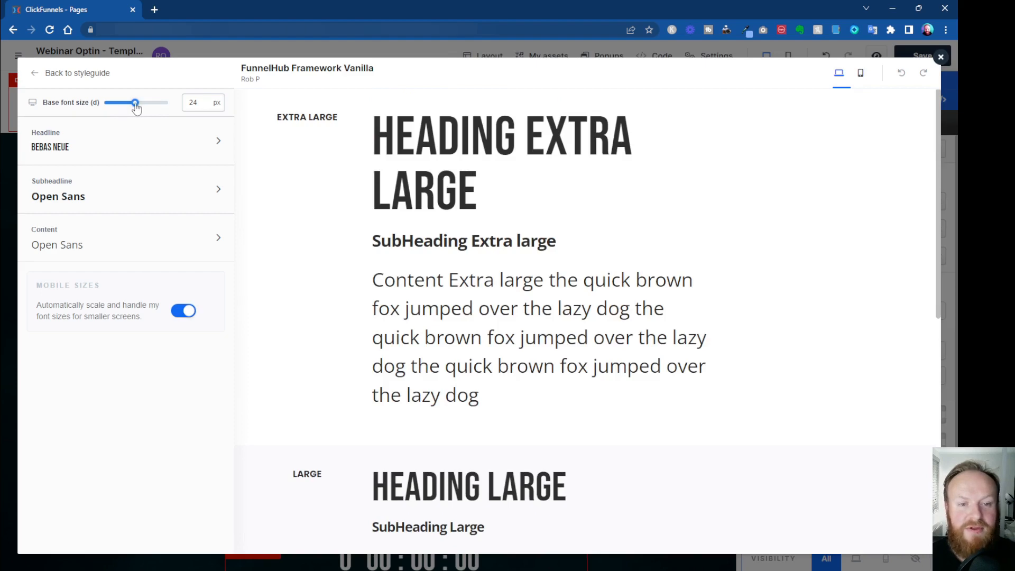
# Step: Try adjusting the desktop base font size, return it to 24 px, and check the text samples
pyautogui.moveTo(136, 106); pyautogui.dragTo(135, 106)
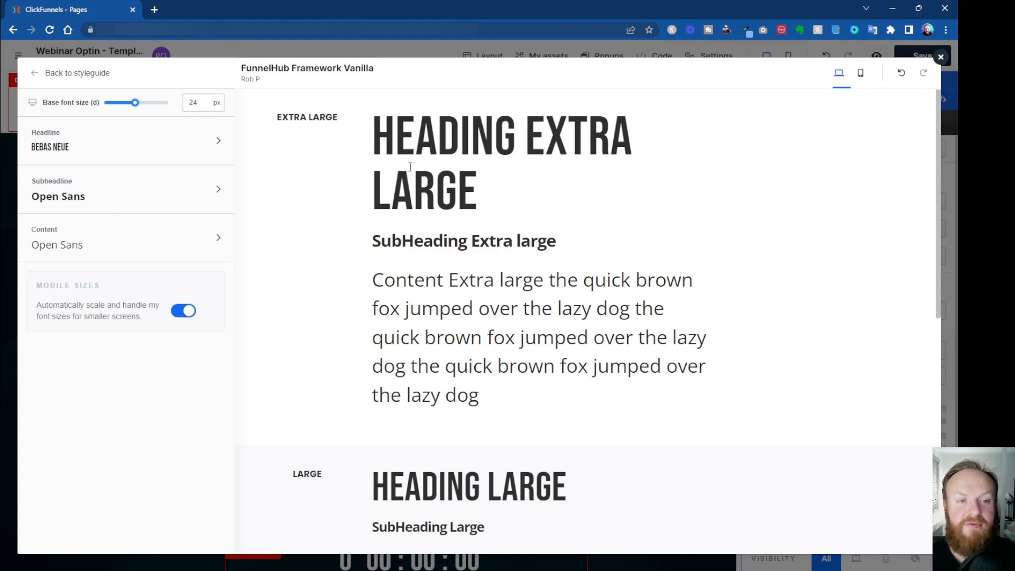
pyautogui.scroll(-9, 494, 304)
pyautogui.scroll(7, 492, 314)
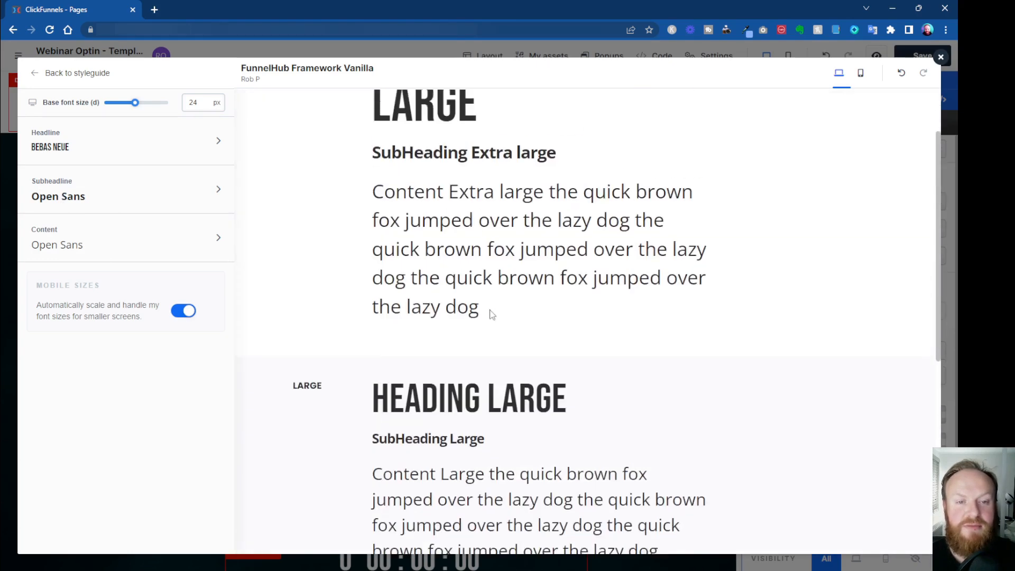
pyautogui.scroll(2, 492, 314)
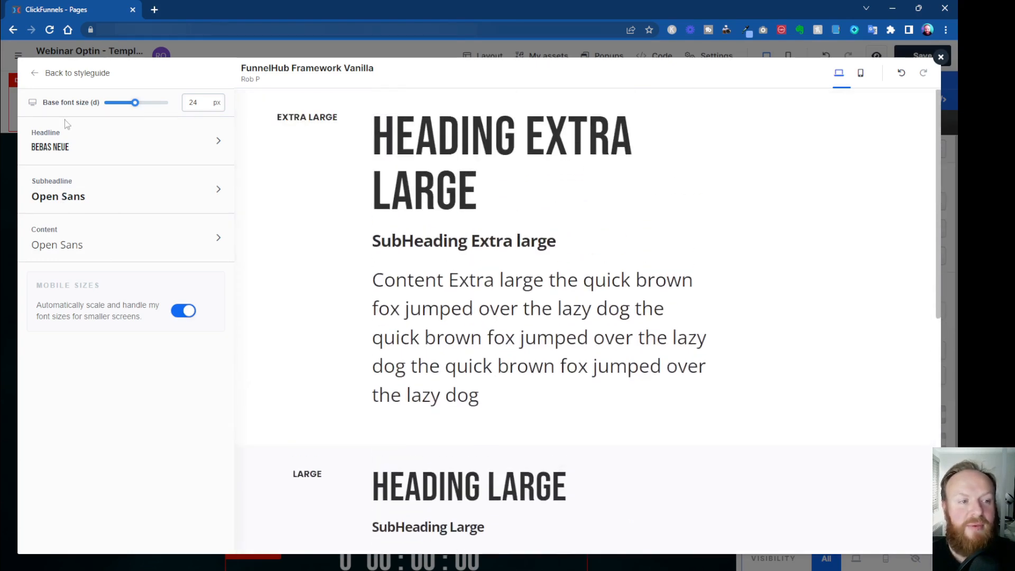
# Step: Set the extra large headline size to 76 px, update the style guide and return to the page
pyautogui.click(217, 141)
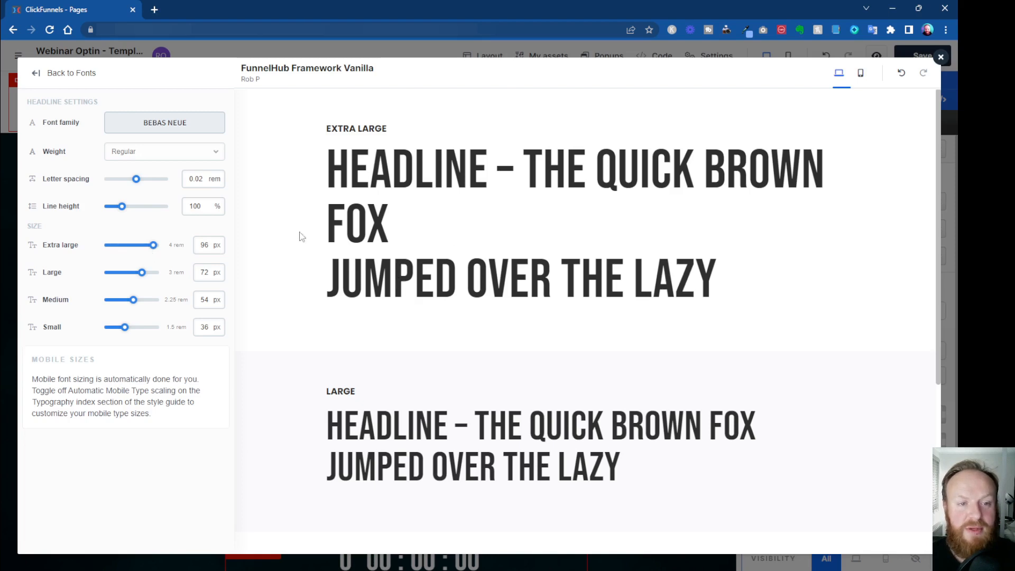
pyautogui.moveTo(153, 250); pyautogui.dragTo(145, 251)
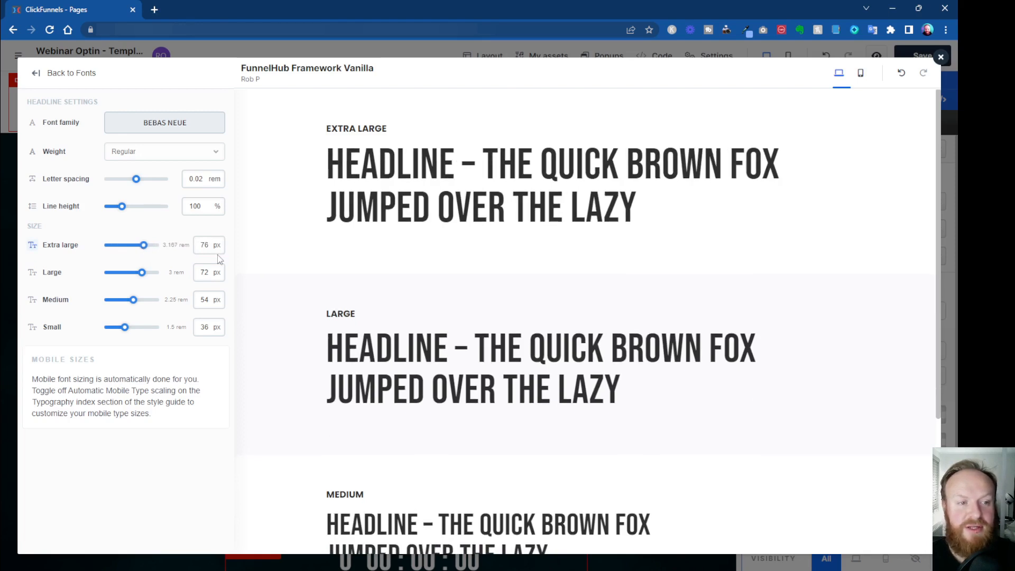
pyautogui.click(44, 74)
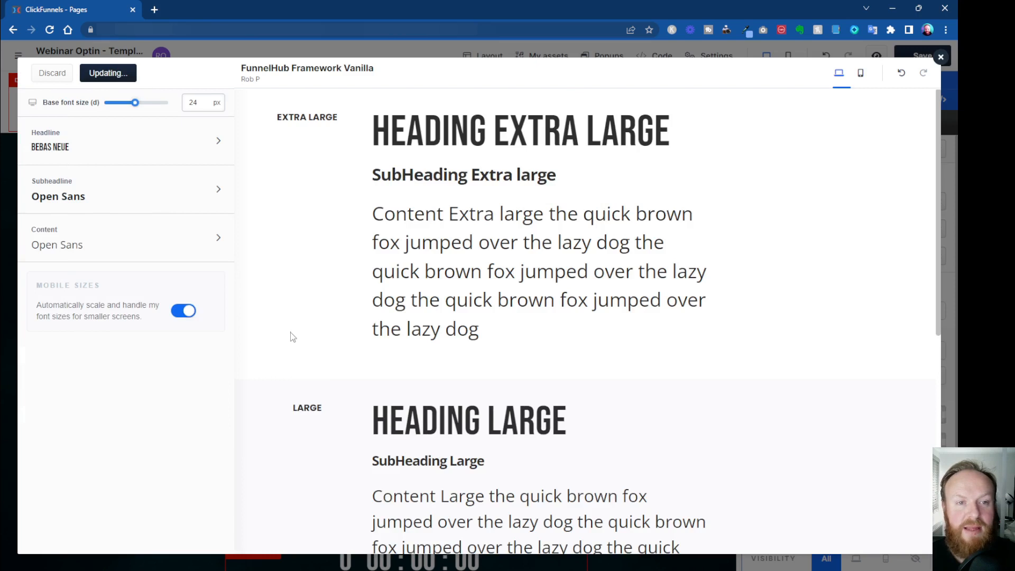
pyautogui.click(941, 57)
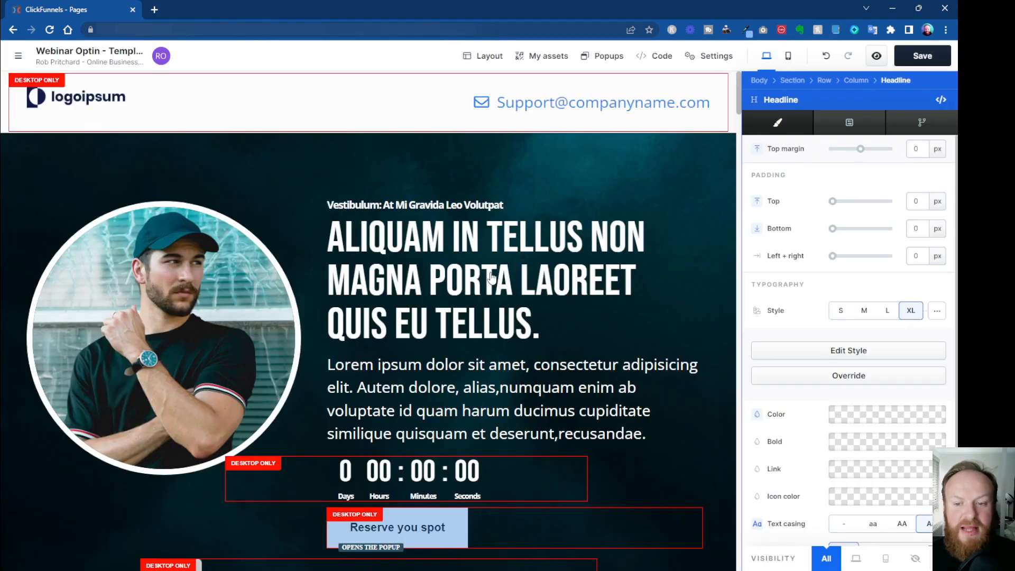
# Step: Compare the L and XL typography styles on the hero headline, leaving it on XL
pyautogui.click(887, 310)
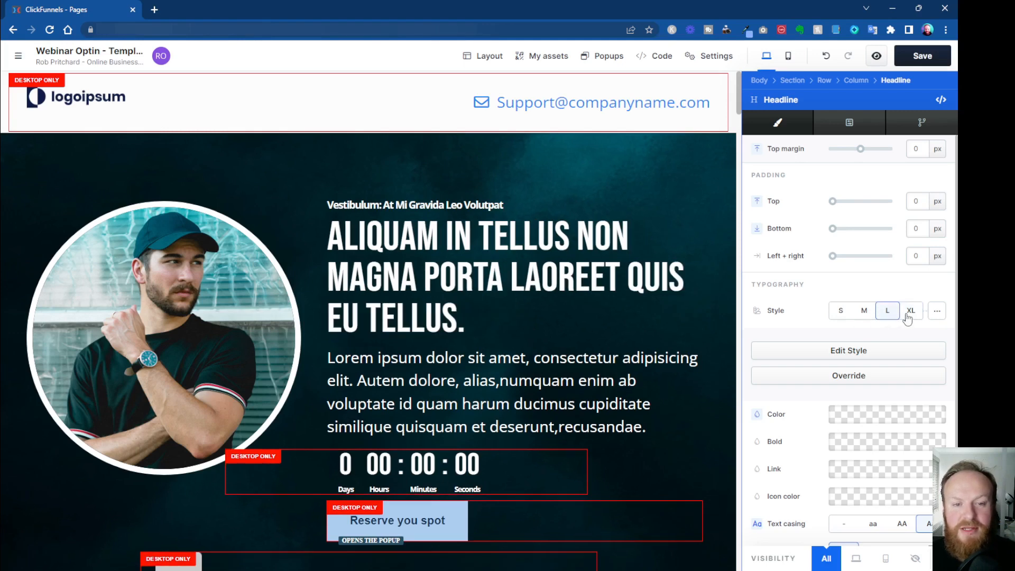
pyautogui.click(907, 316)
pyautogui.click(888, 314)
pyautogui.click(908, 318)
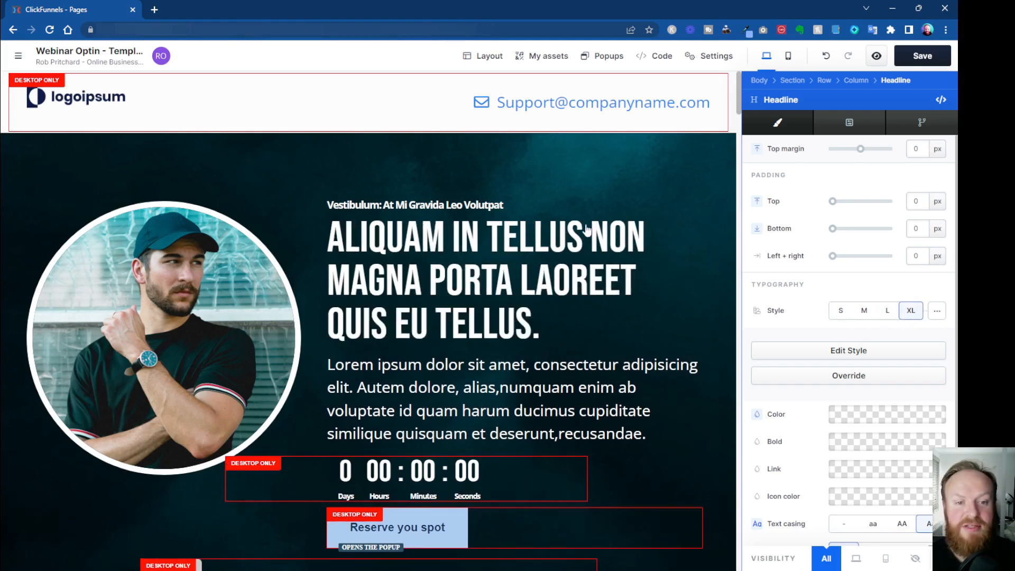
# Step: In the headline style, set the extra large size to 93 px and the font family to the handwriting font Permanent Marker
pyautogui.click(853, 353)
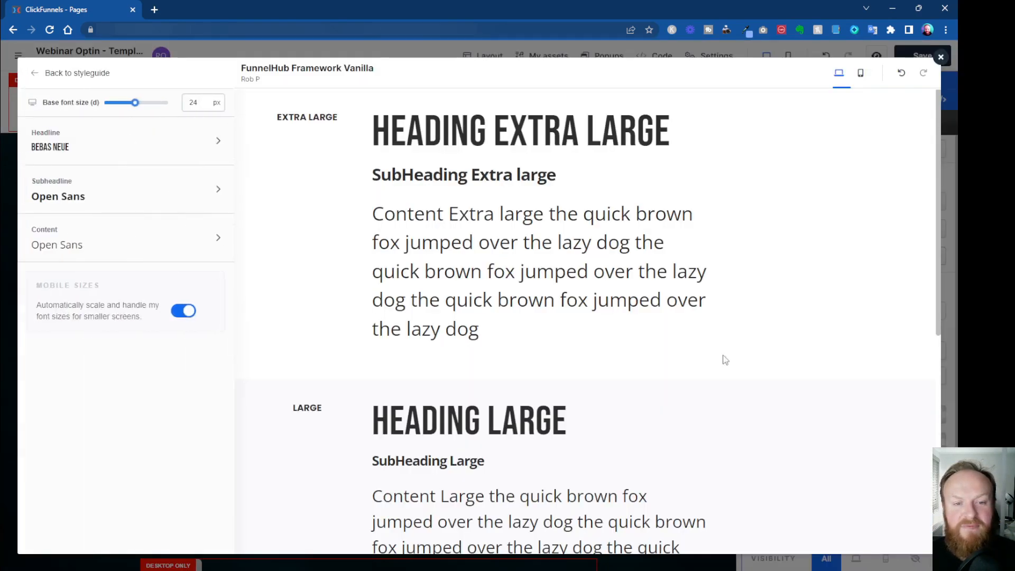
pyautogui.click(208, 147)
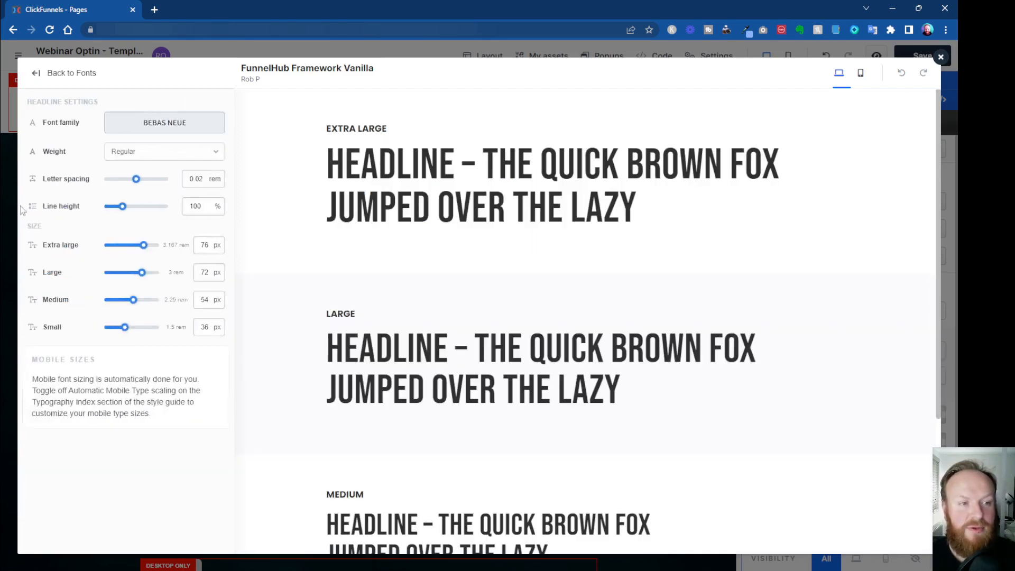
pyautogui.moveTo(142, 246); pyautogui.dragTo(152, 250)
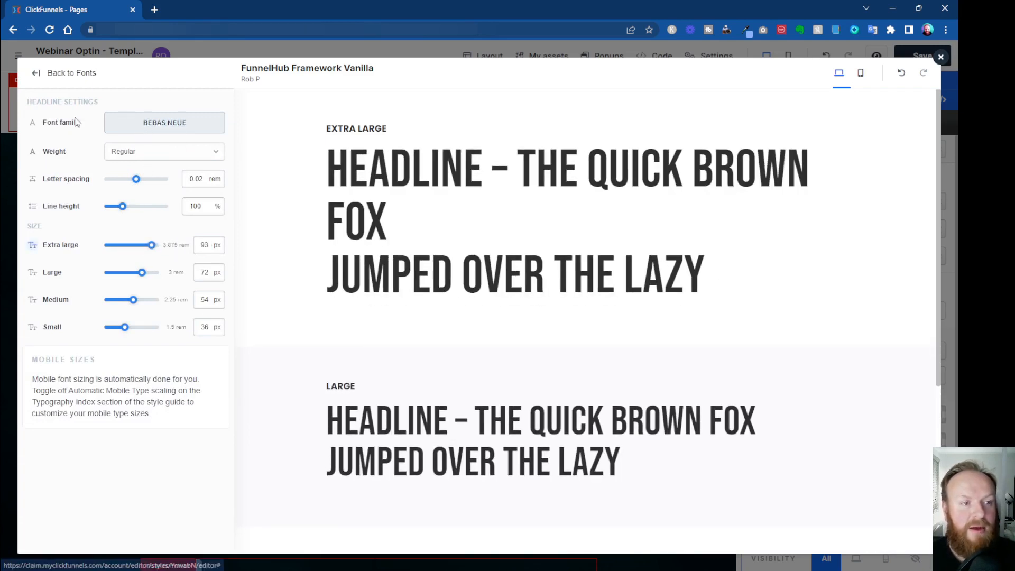
pyautogui.click(174, 129)
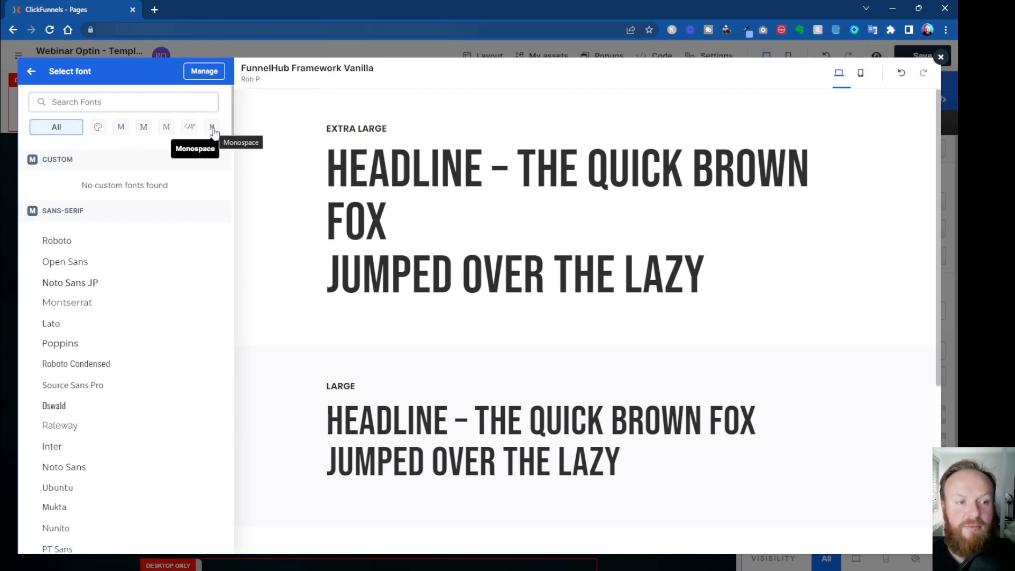
pyautogui.click(190, 130)
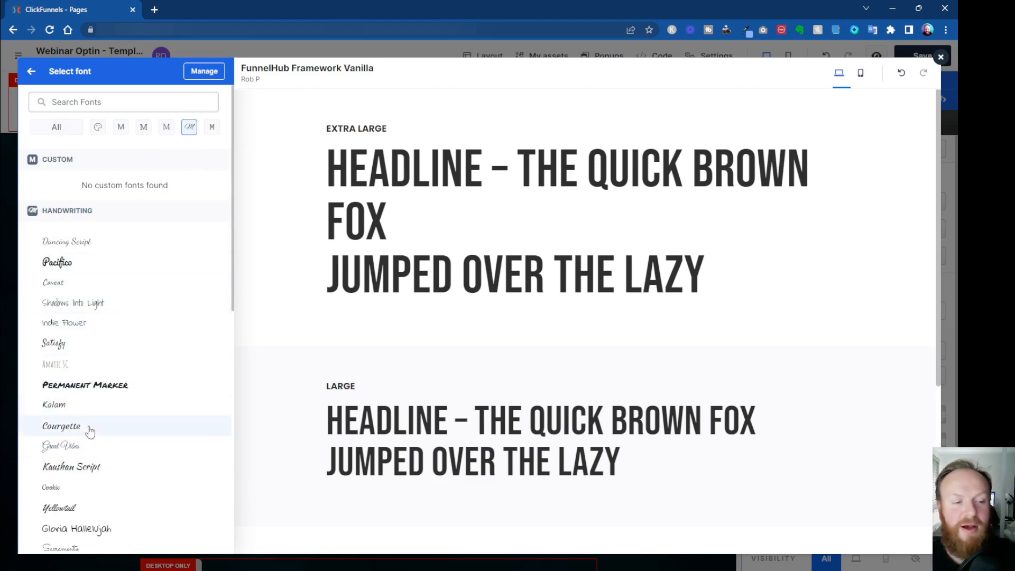
pyautogui.click(81, 386)
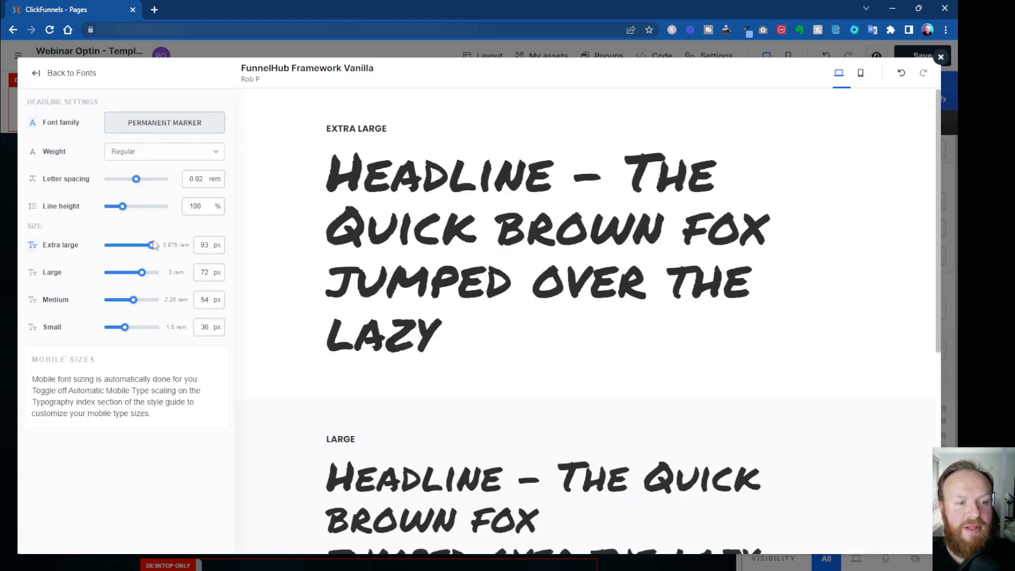
# Step: Reduce the headline sizes to 80 px extra large, 63 px large, 45 px medium and 28 px small, and update the style guide
pyautogui.moveTo(153, 250); pyautogui.dragTo(121, 327)
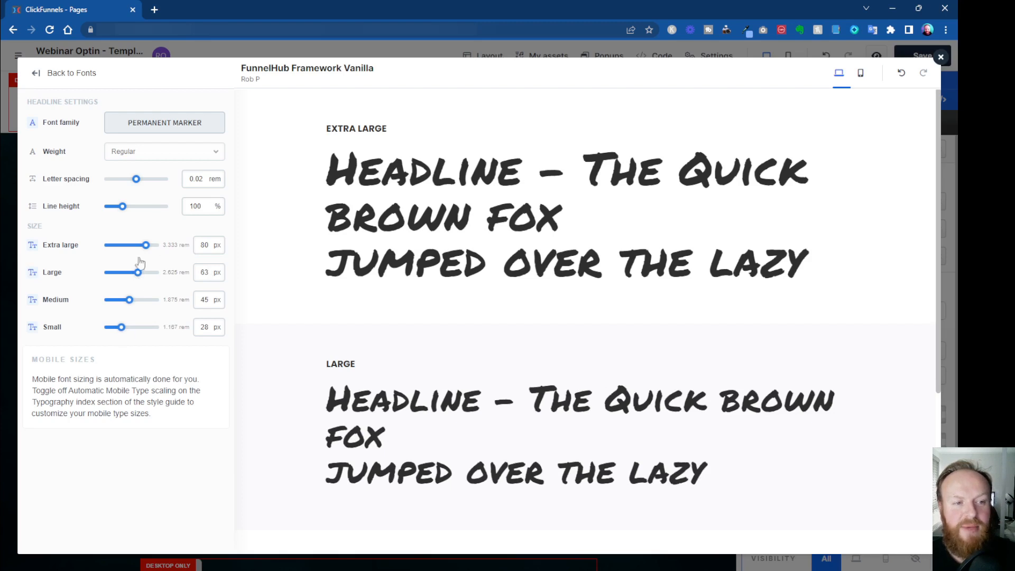
pyautogui.click(40, 77)
pyautogui.click(108, 76)
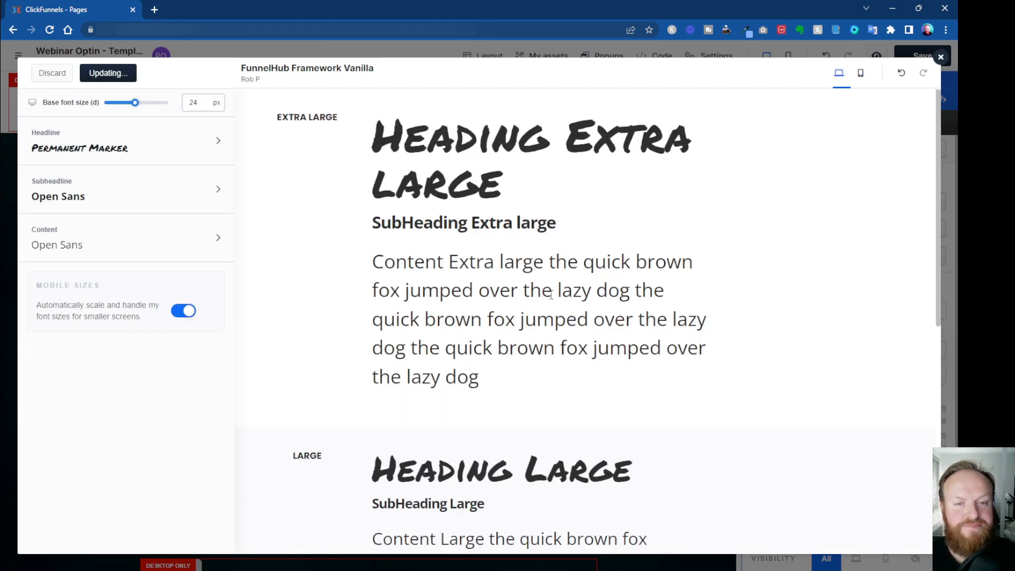
pyautogui.click(941, 57)
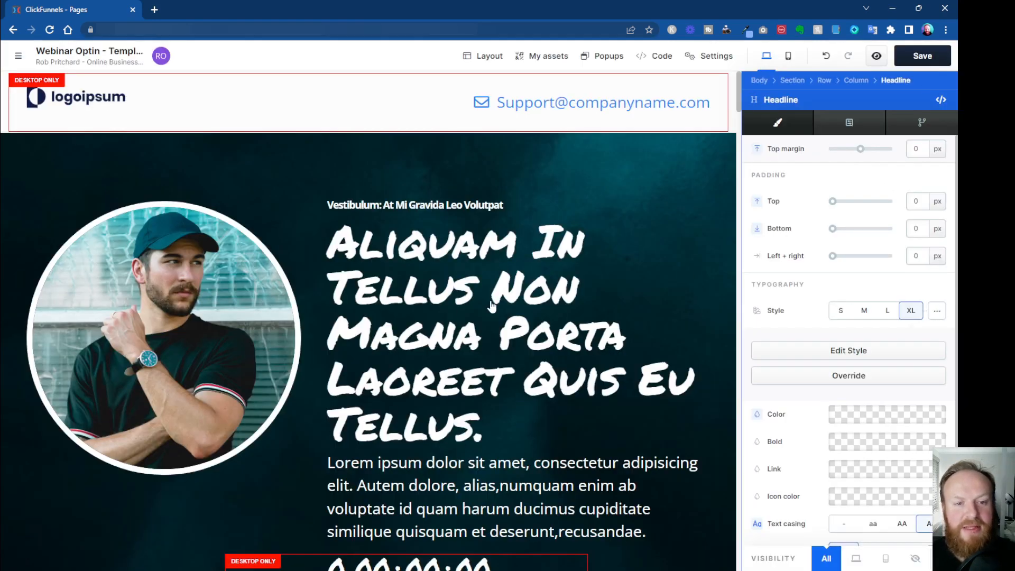
# Step: Examine the headlines, countdown and numbering throughout the page to check how the new headline font is applied
pyautogui.scroll(-1, 492, 305)
pyautogui.scroll(-2, 489, 276)
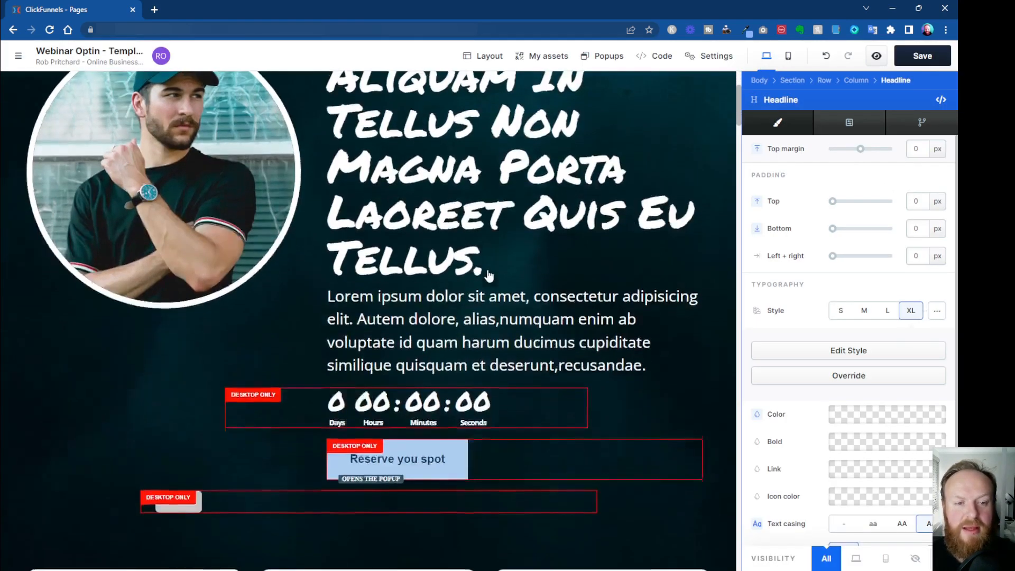
pyautogui.scroll(-4, 489, 276)
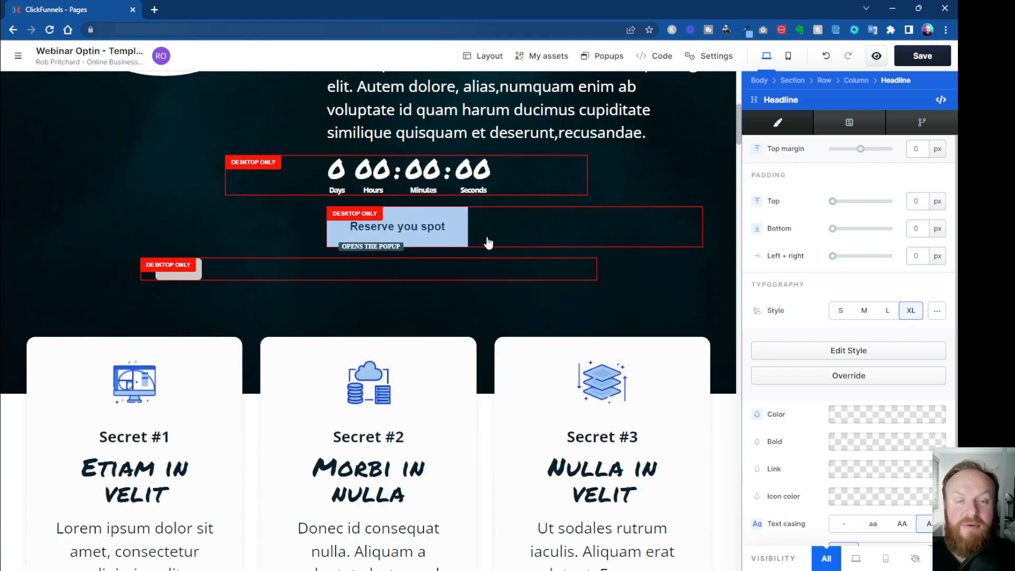
pyautogui.scroll(-5, 446, 262)
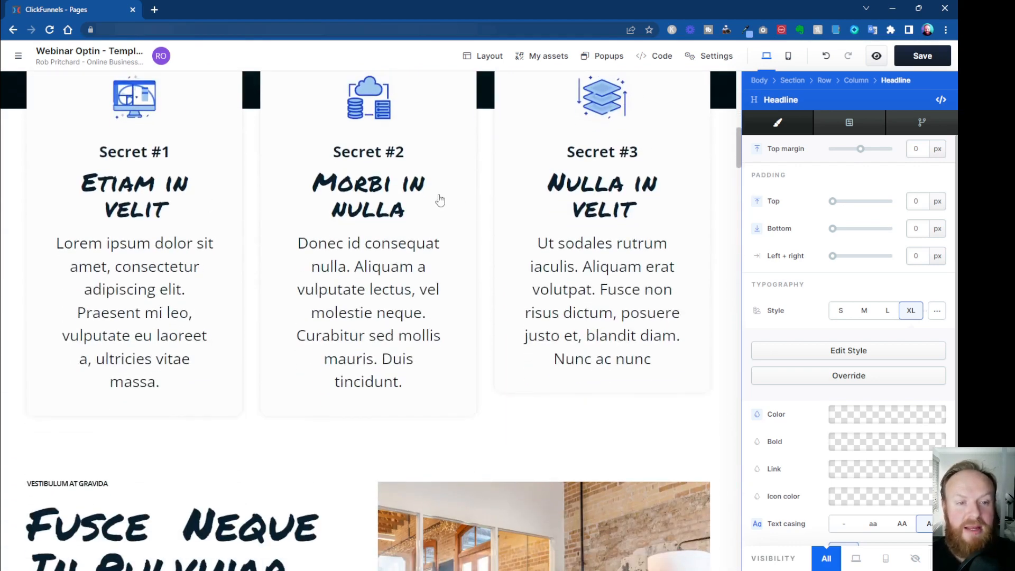
pyautogui.scroll(-6, 312, 205)
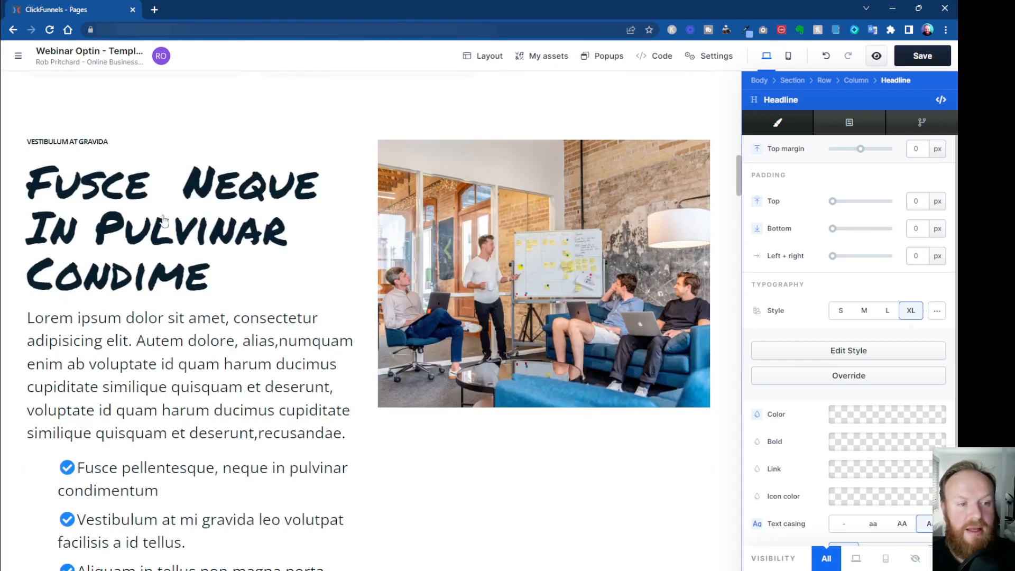
pyautogui.scroll(-12, 164, 221)
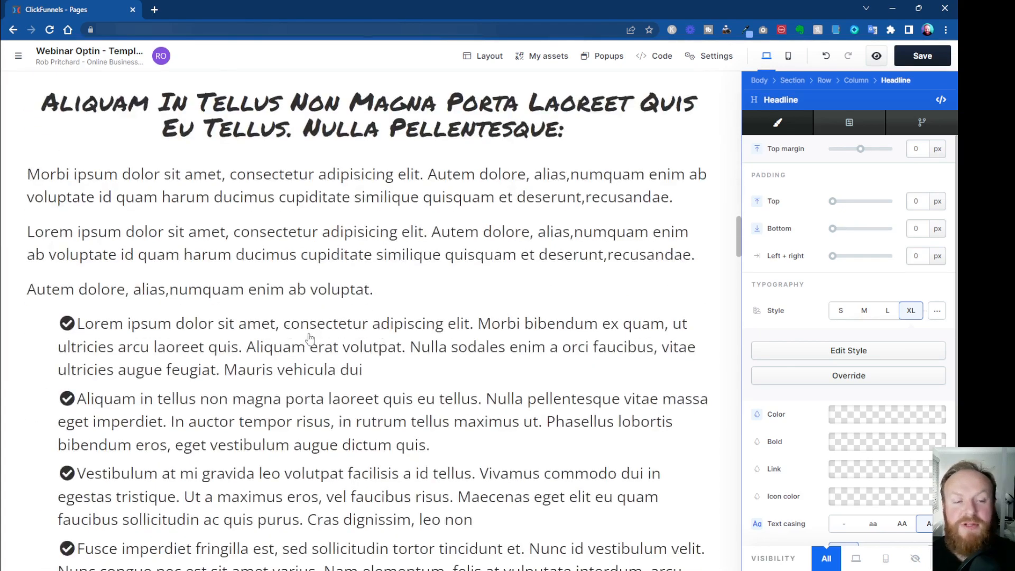
pyautogui.scroll(-6, 310, 339)
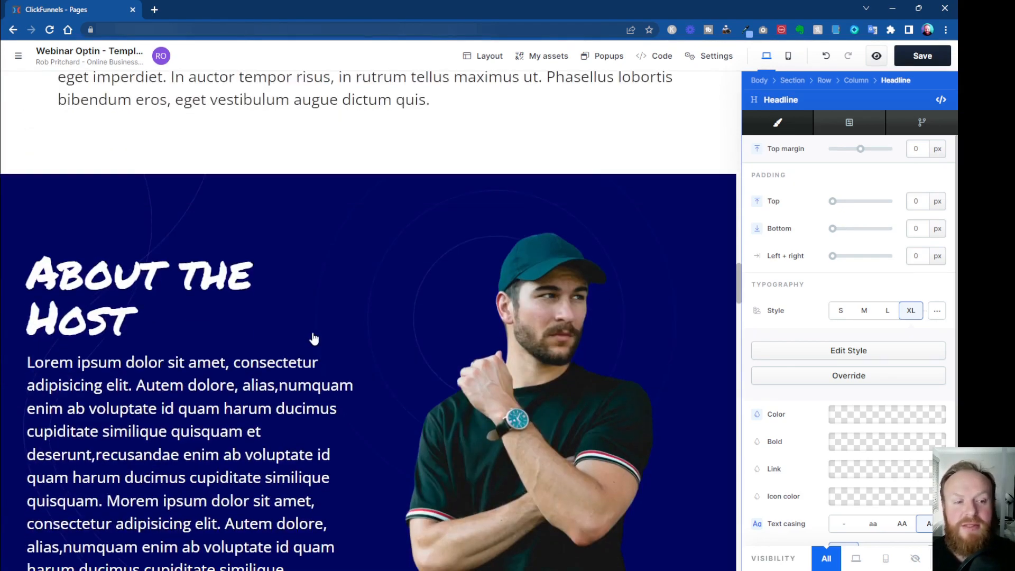
pyautogui.scroll(-20, 313, 338)
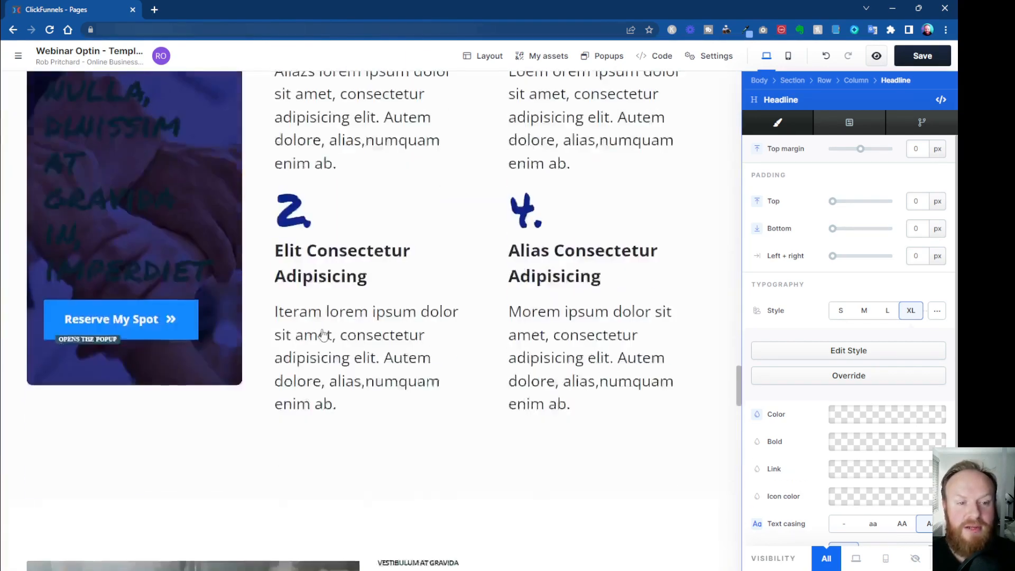
pyautogui.scroll(-13, 324, 333)
pyautogui.scroll(15, 459, 364)
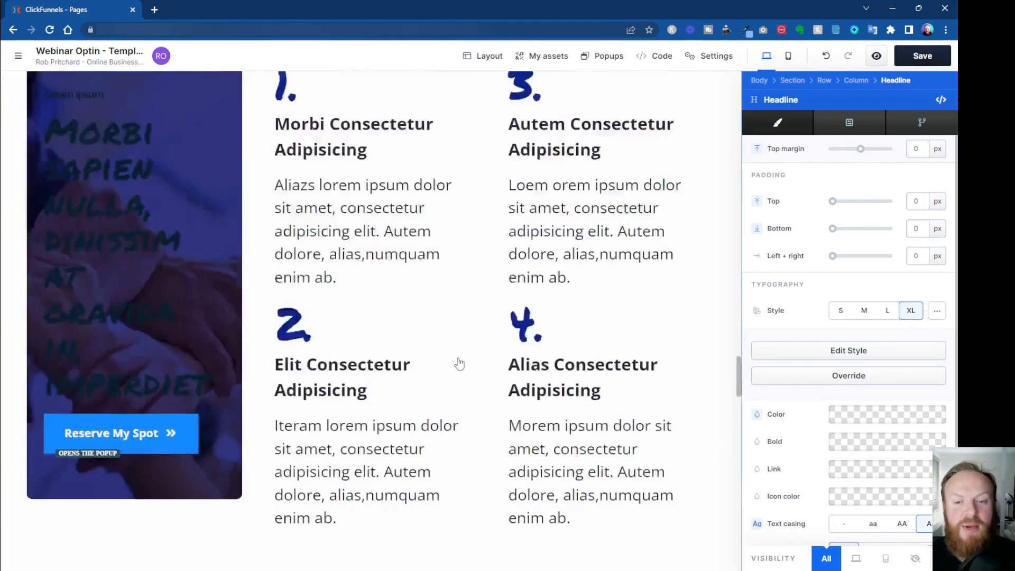
# Step: Examine the headline font in the host, statistics and numbered sections at full page width, returning to the hero headline
pyautogui.scroll(-13, 458, 364)
pyautogui.scroll(8, 296, 259)
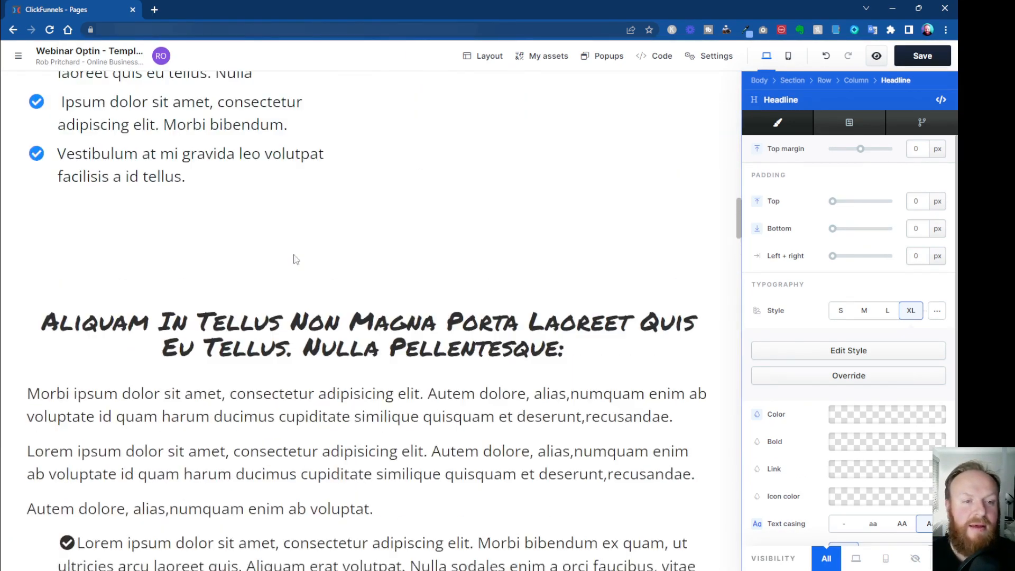
pyautogui.click(399, 346)
pyautogui.scroll(-15, 400, 365)
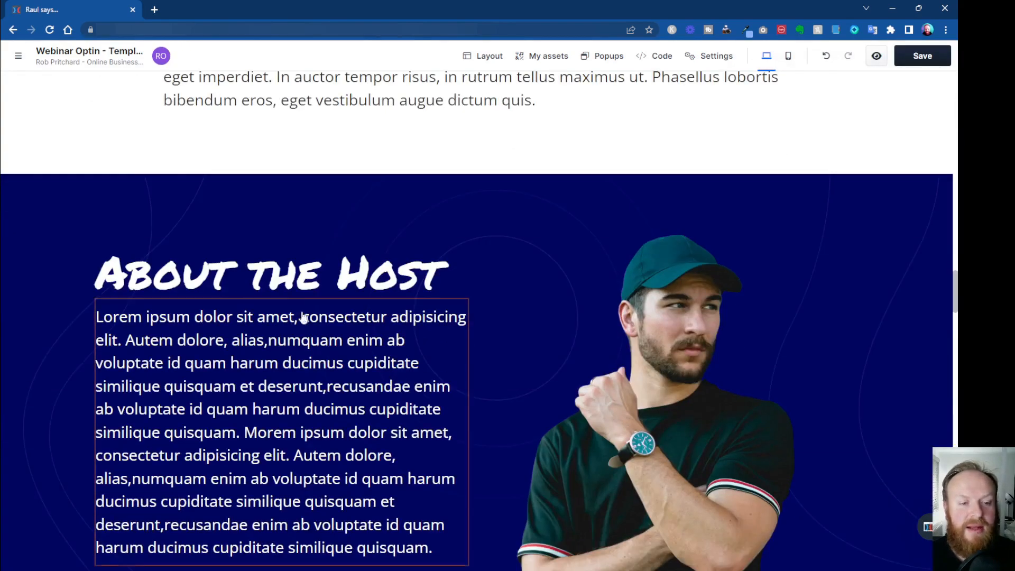
pyautogui.click(381, 338)
pyautogui.scroll(-11, 480, 401)
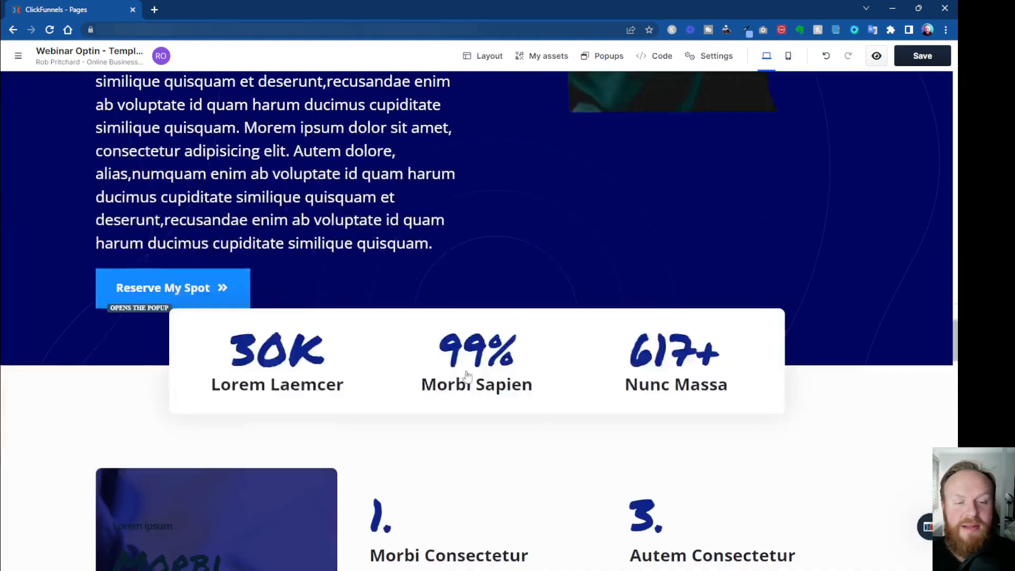
pyautogui.scroll(9, 487, 390)
pyautogui.scroll(-20, 487, 390)
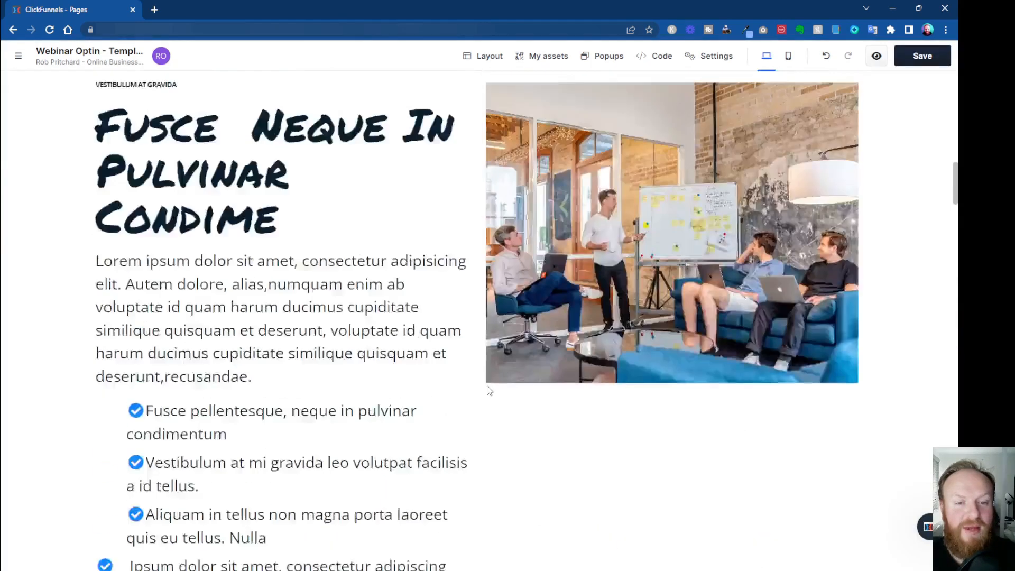
pyautogui.scroll(4, 481, 390)
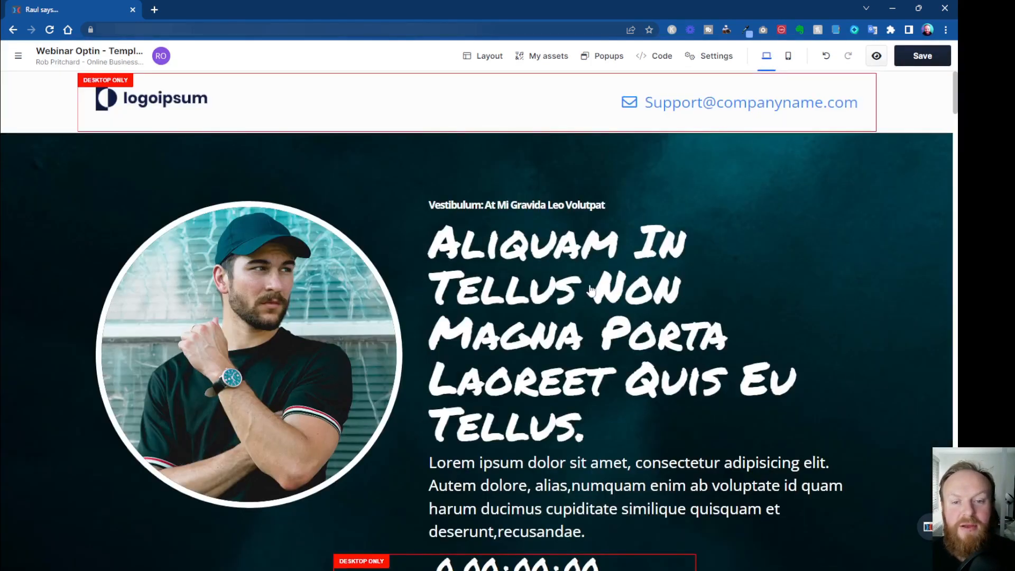
# Step: Open the style guide from the hero headline's style, view its list of categories and go into the Fonts settings
pyautogui.click(773, 209)
pyautogui.click(814, 352)
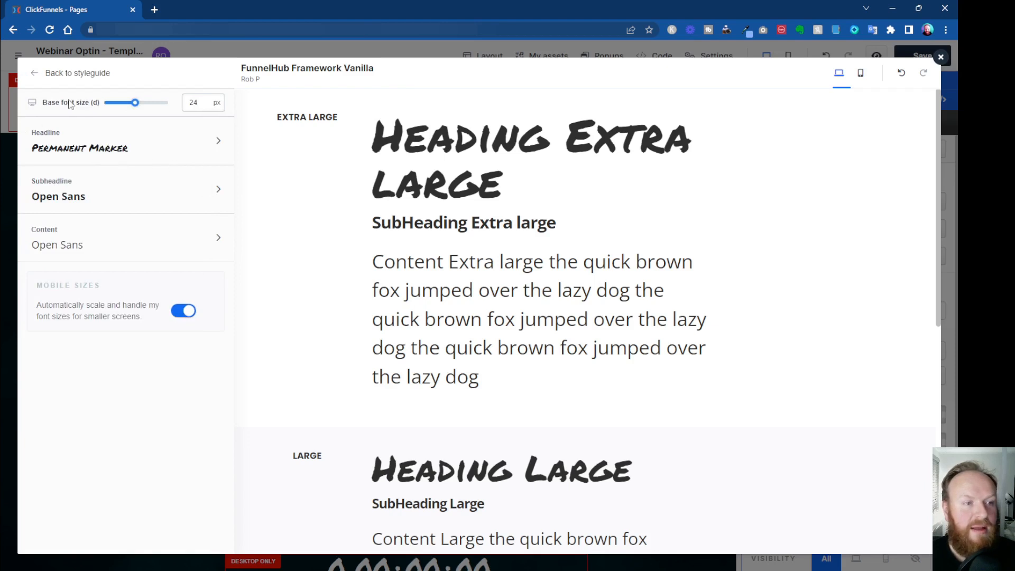
pyautogui.click(35, 77)
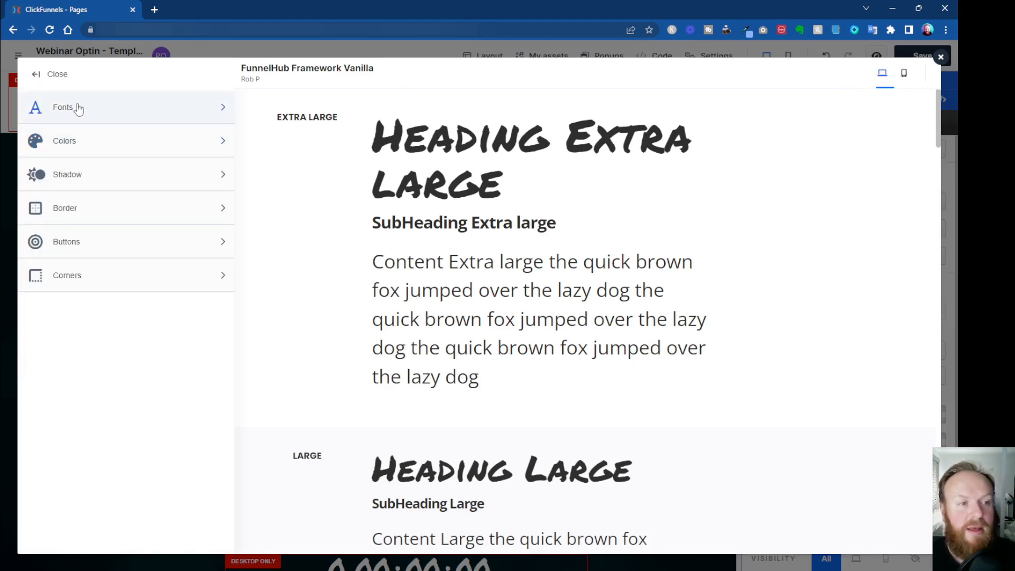
pyautogui.click(221, 109)
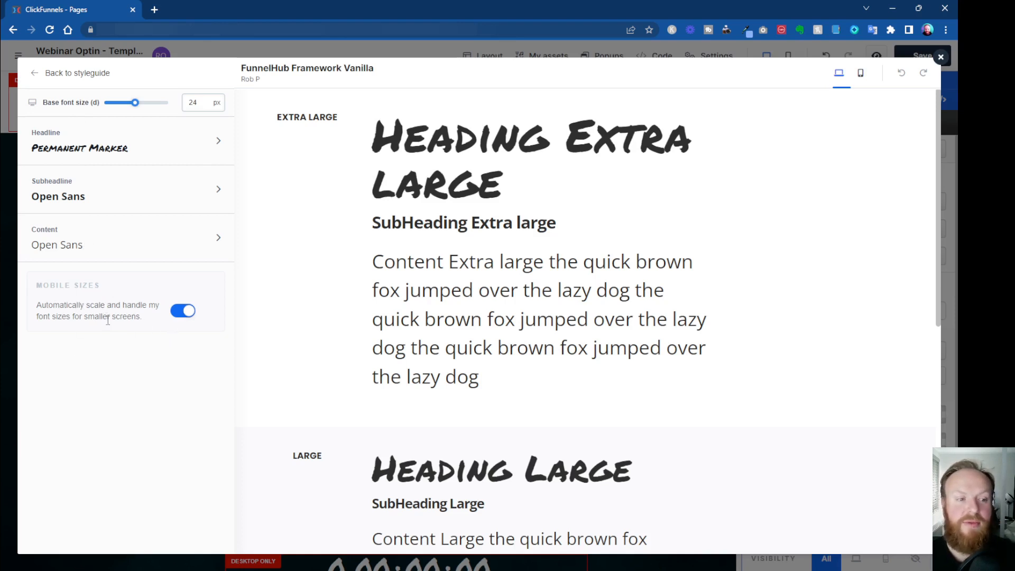
# Step: Turn off automatic mobile font scaling, compare the desktop and mobile previews, turn scaling back on and discard the changes
pyautogui.click(183, 312)
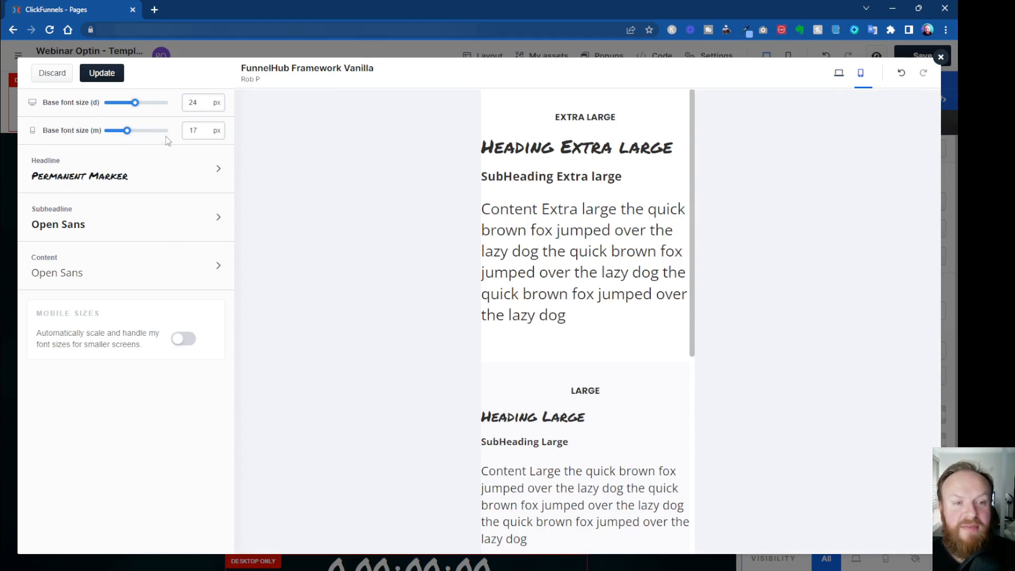
pyautogui.click(838, 74)
pyautogui.click(862, 77)
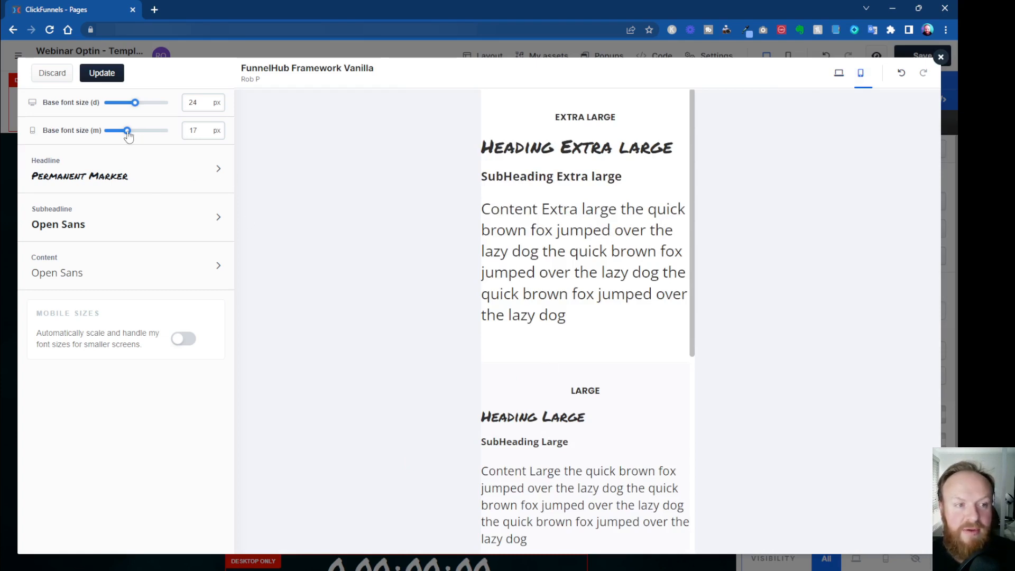
pyautogui.moveTo(127, 132); pyautogui.dragTo(127, 132)
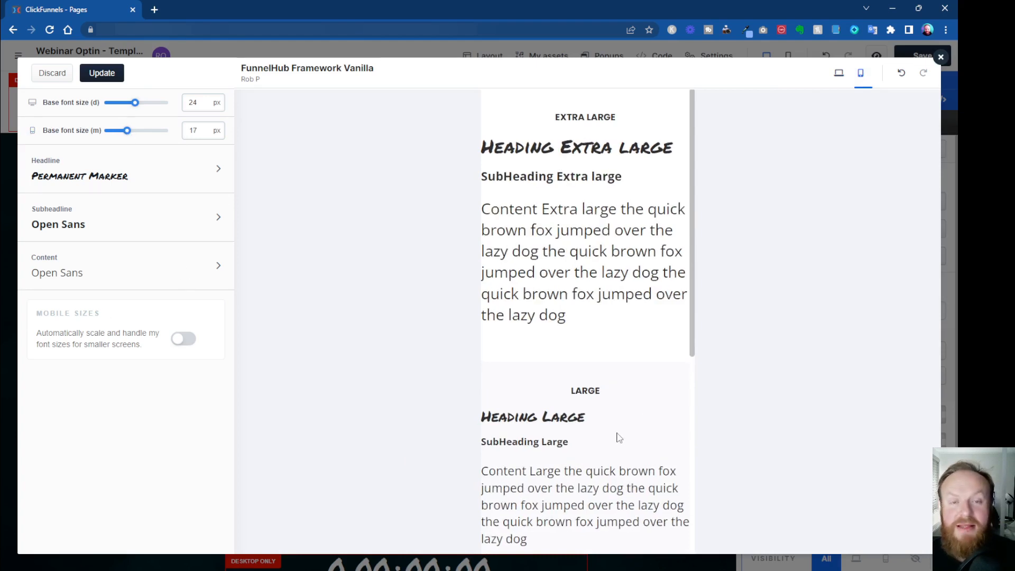
pyautogui.click(179, 339)
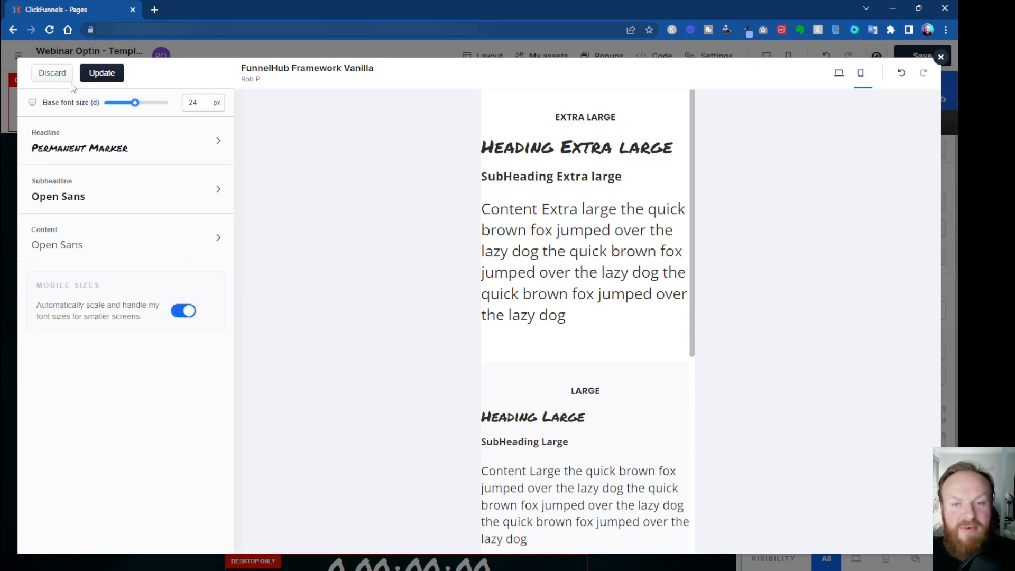
pyautogui.click(51, 74)
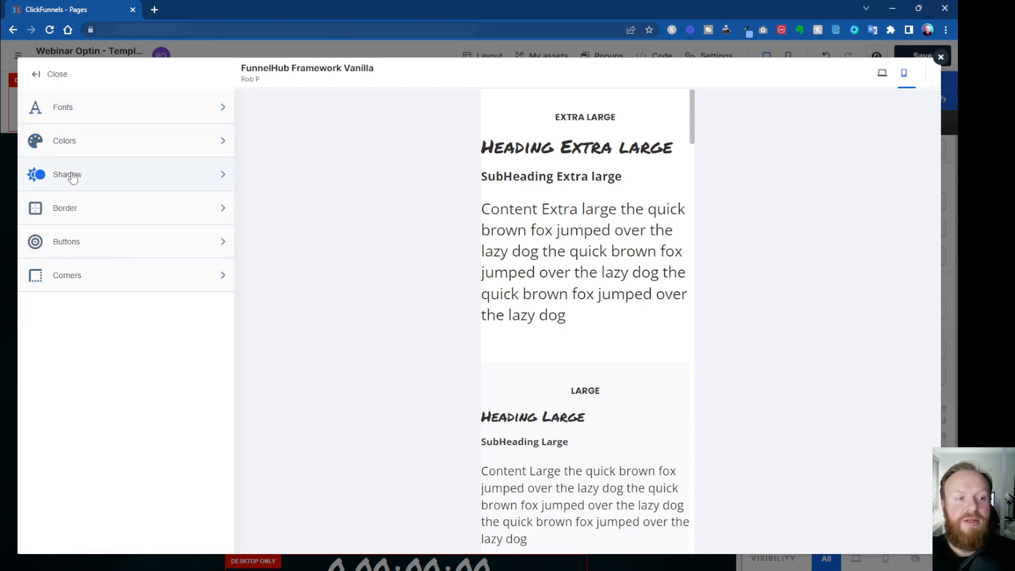
# Step: Open the style guide's Colors settings in desktop preview and examine the section samples from Lightest to Darkest
pyautogui.click(219, 142)
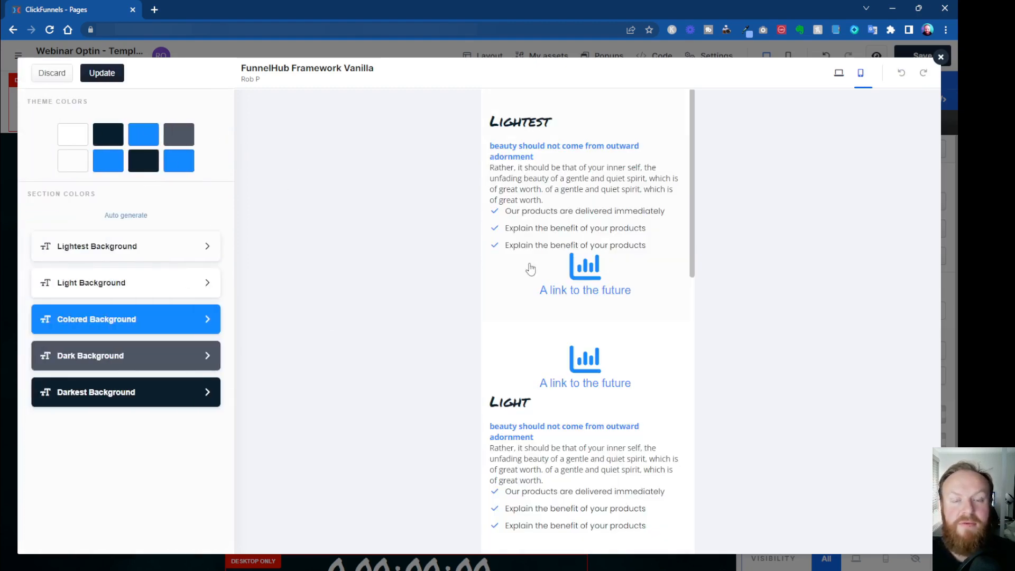
pyautogui.click(839, 73)
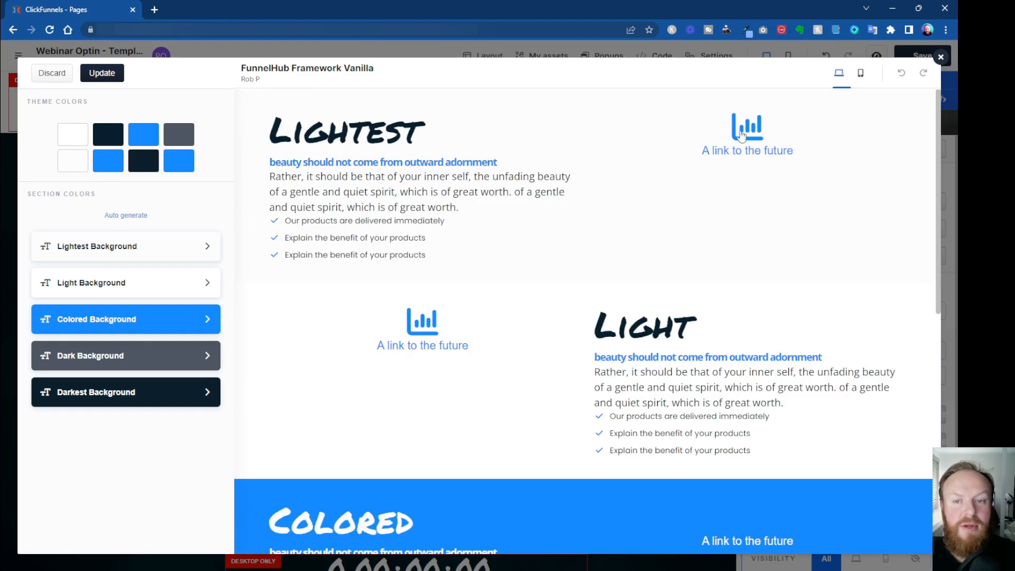
pyautogui.scroll(-3, 535, 345)
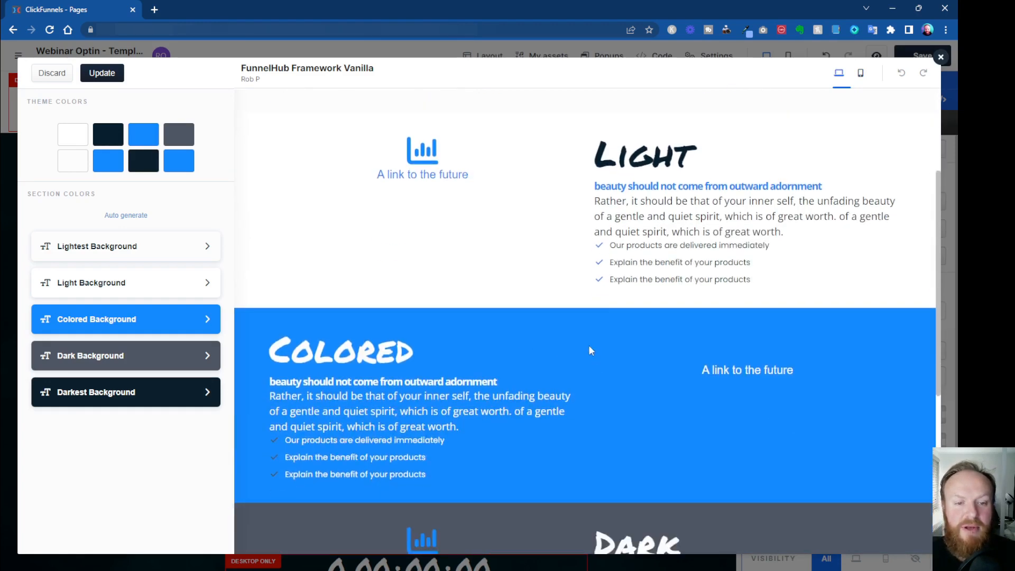
pyautogui.scroll(-5, 590, 348)
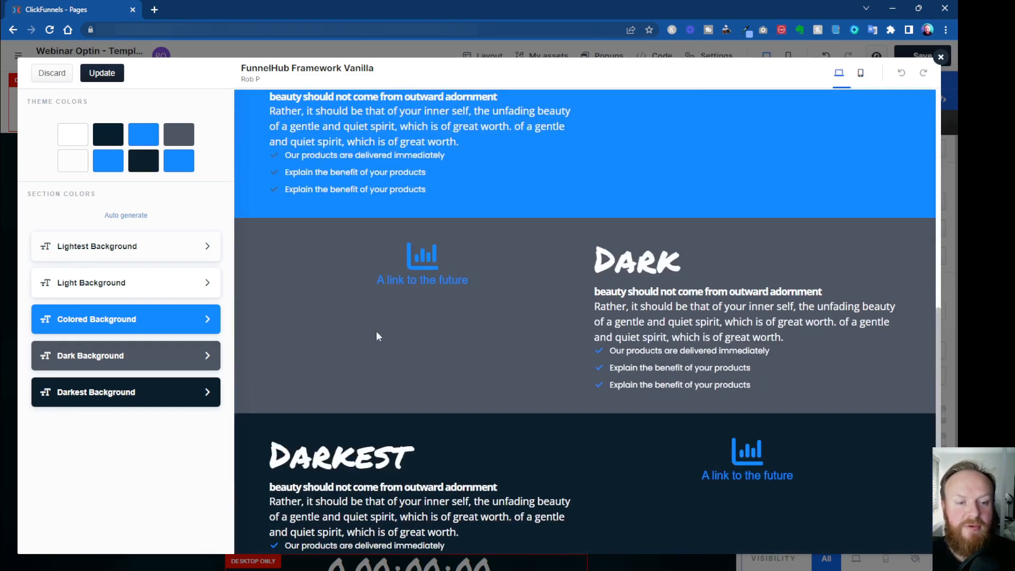
pyautogui.scroll(-1, 427, 392)
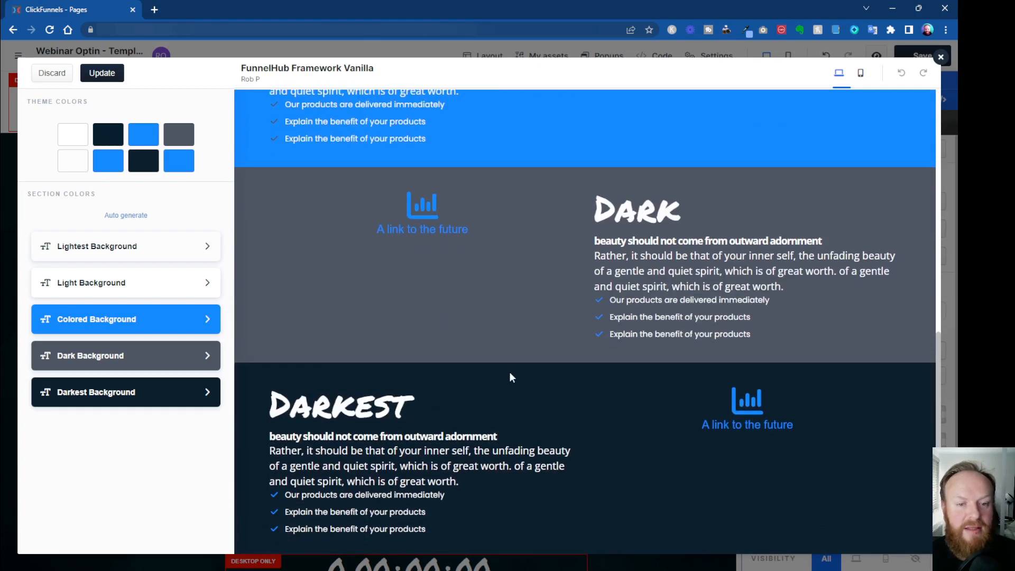
pyautogui.scroll(10, 510, 375)
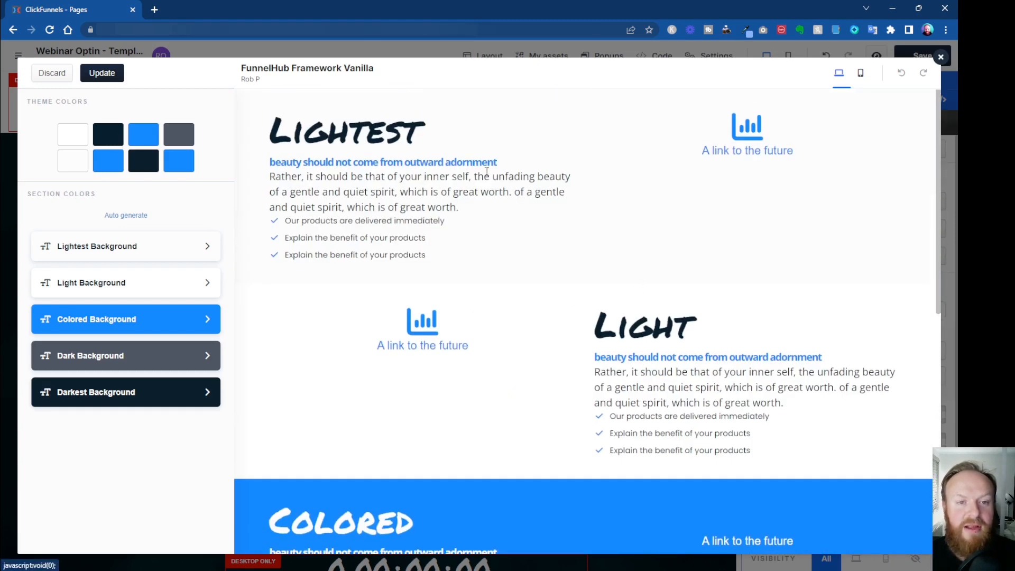
# Step: Change the second theme color in the first row to light grey a1a5a8 and check the section samples
pyautogui.click(108, 136)
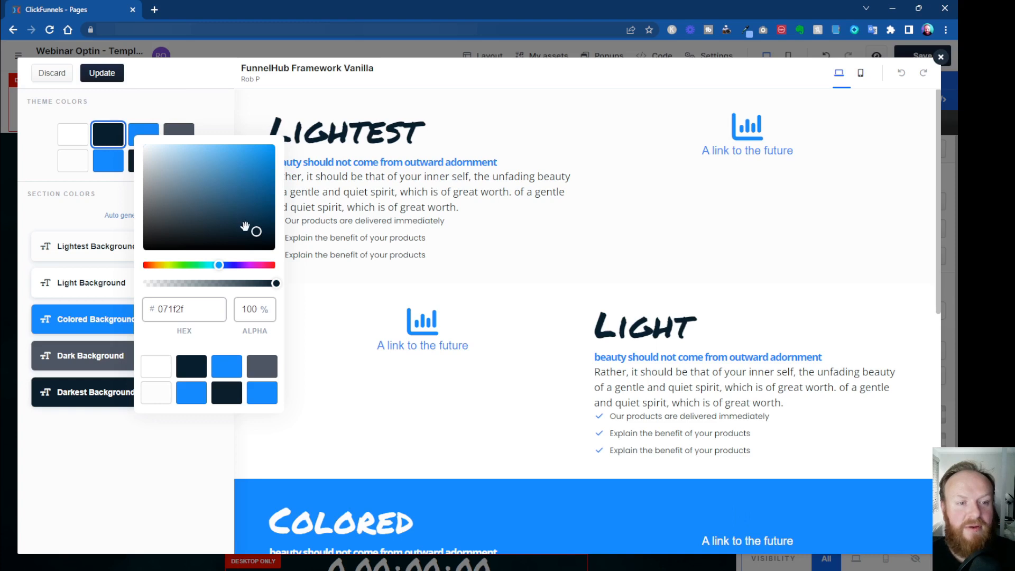
pyautogui.moveTo(245, 229)
pyautogui.mouseDown()
pyautogui.moveTo(164, 211)
pyautogui.moveTo(150, 181)
pyautogui.mouseUp()
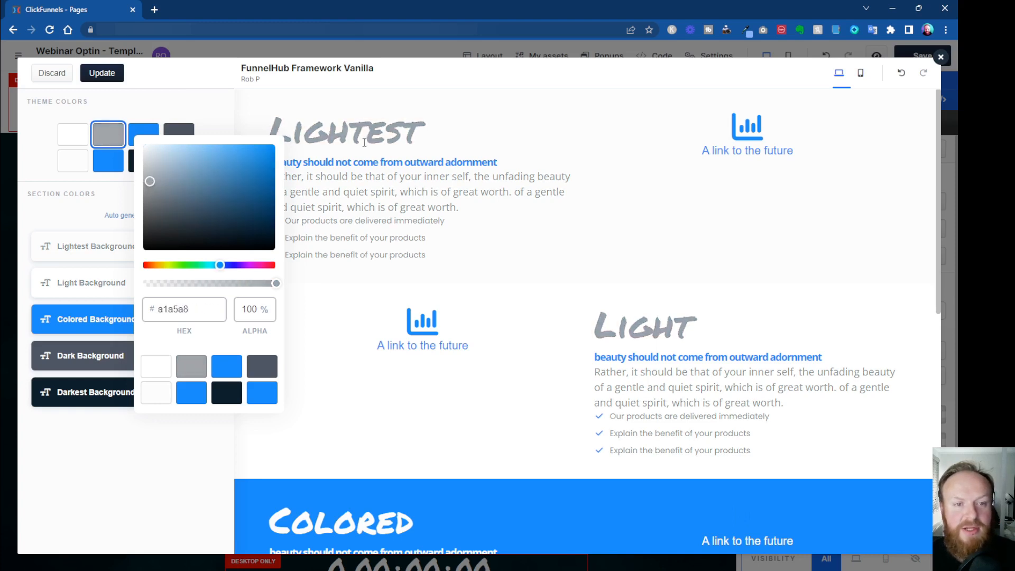
pyautogui.scroll(-9, 501, 336)
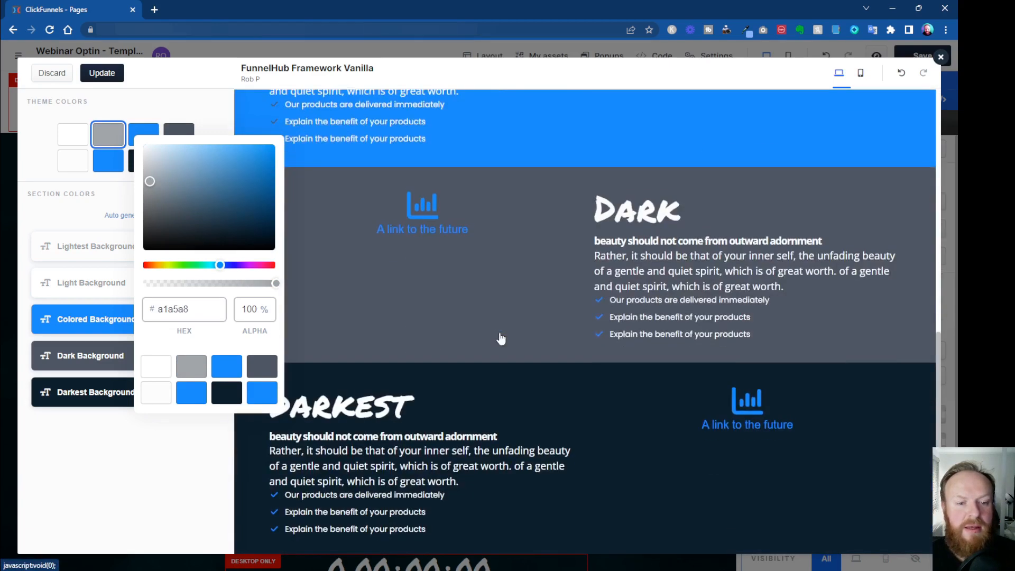
pyautogui.scroll(9, 494, 331)
# Step: Change the third theme color in the first row to green 03a06a and check the section samples
pyautogui.click(152, 132)
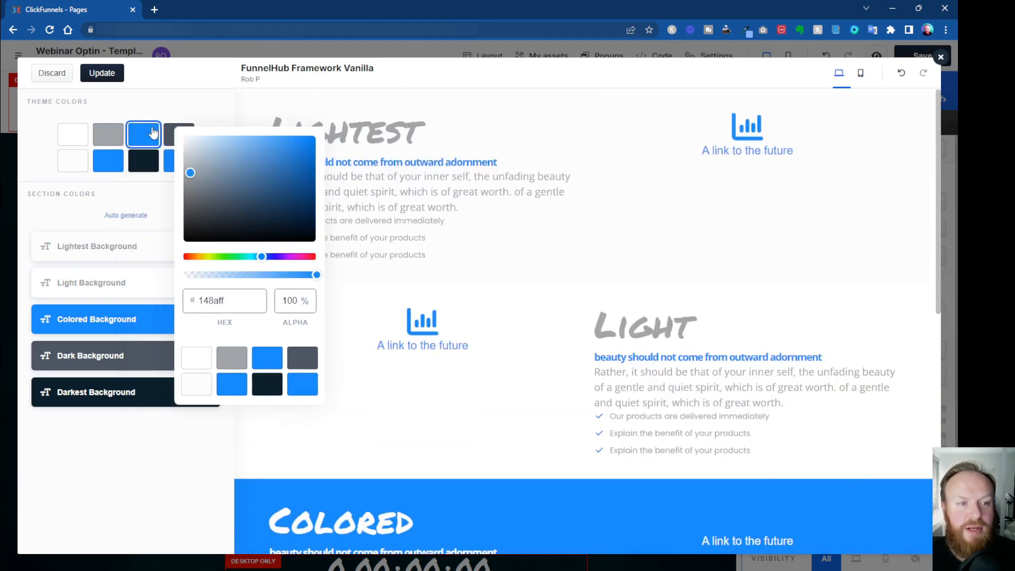
pyautogui.moveTo(241, 257); pyautogui.dragTo(243, 260)
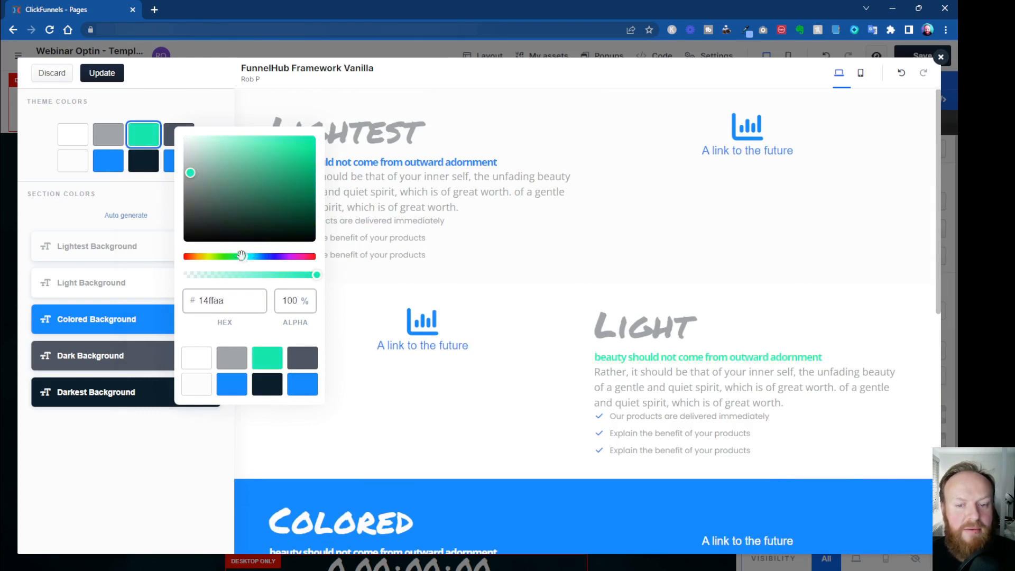
pyautogui.click(206, 190)
pyautogui.moveTo(214, 185)
pyautogui.mouseDown()
pyautogui.moveTo(260, 182)
pyautogui.moveTo(310, 202)
pyautogui.moveTo(313, 175)
pyautogui.mouseUp()
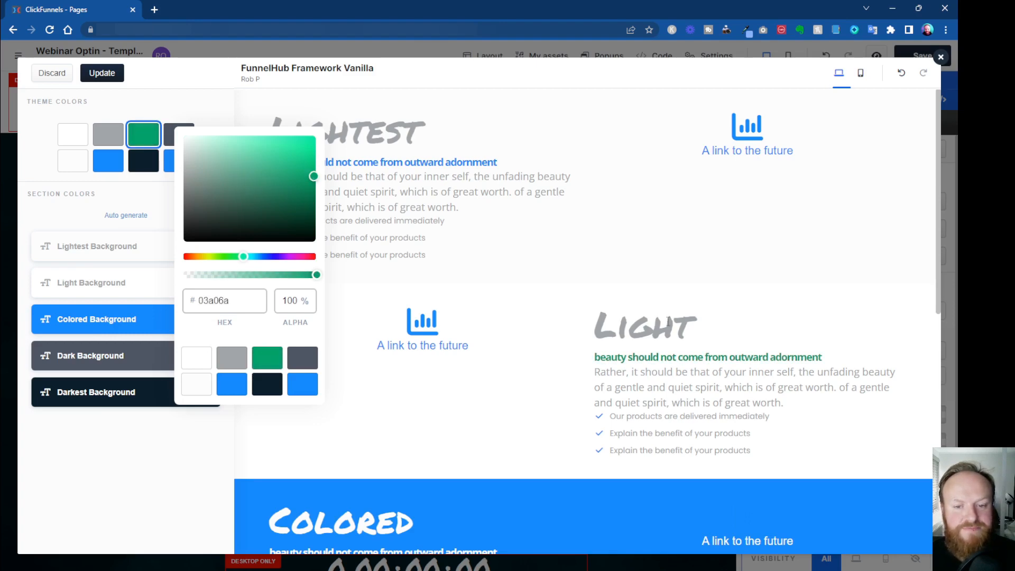
pyautogui.scroll(-5, 585, 354)
pyautogui.scroll(5, 584, 353)
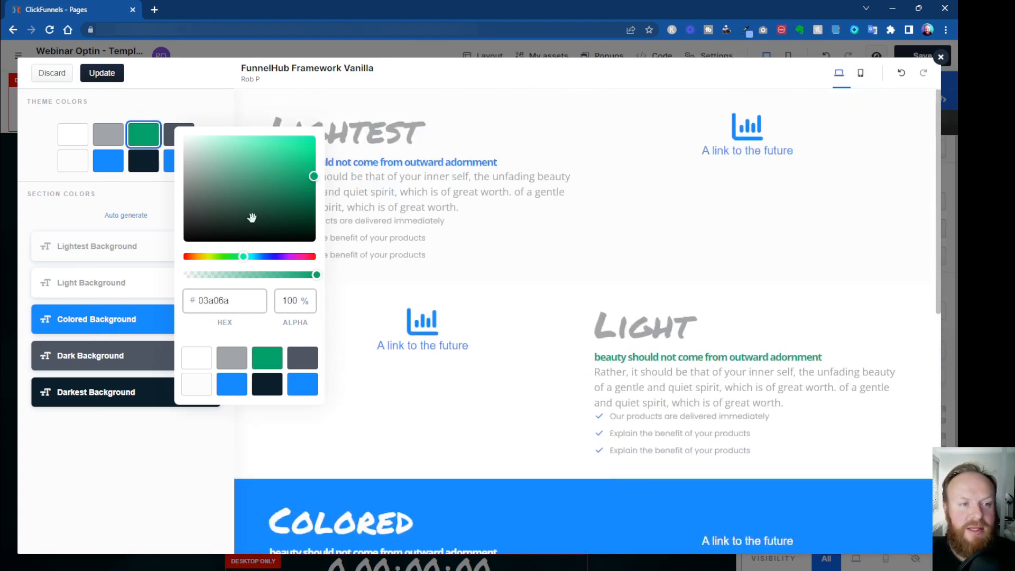
# Step: Change the second theme color in the second row to dark green 096948 and check the Colored section sample
pyautogui.click(115, 167)
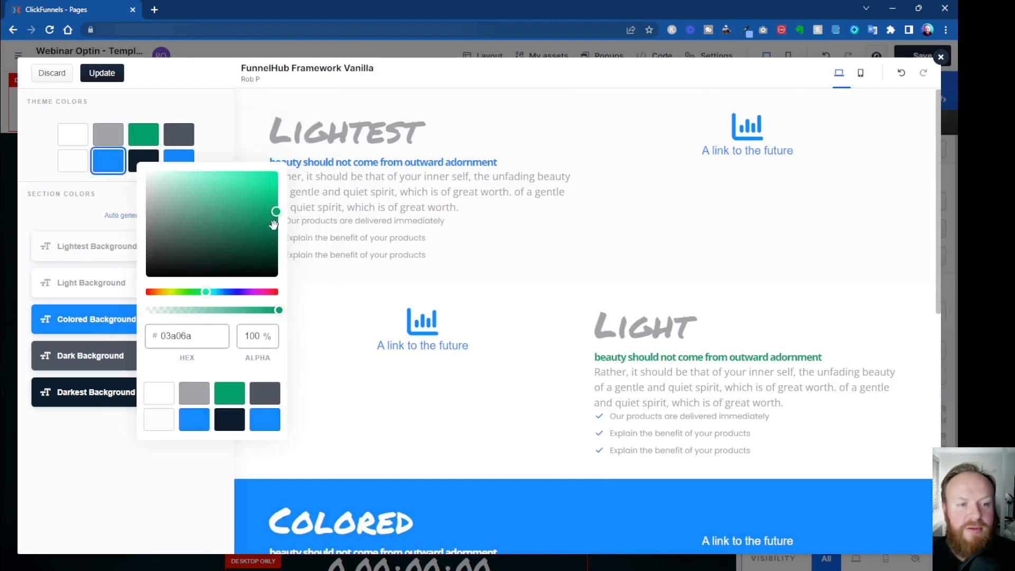
pyautogui.click(267, 233)
pyautogui.scroll(-4, 539, 453)
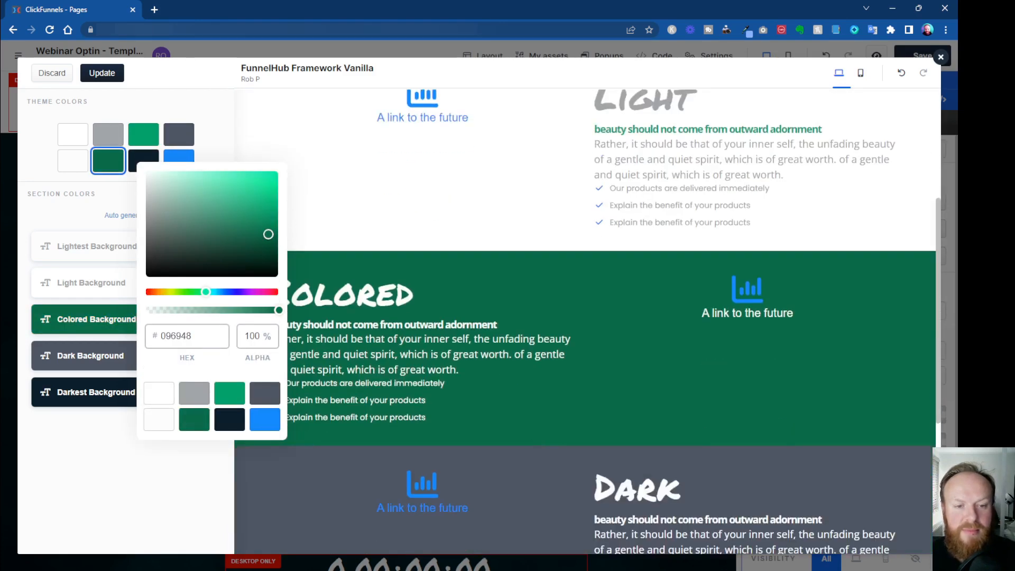
# Step: Change the last theme color in the second row to dark red 690909 and check the icons and links
pyautogui.click(188, 165)
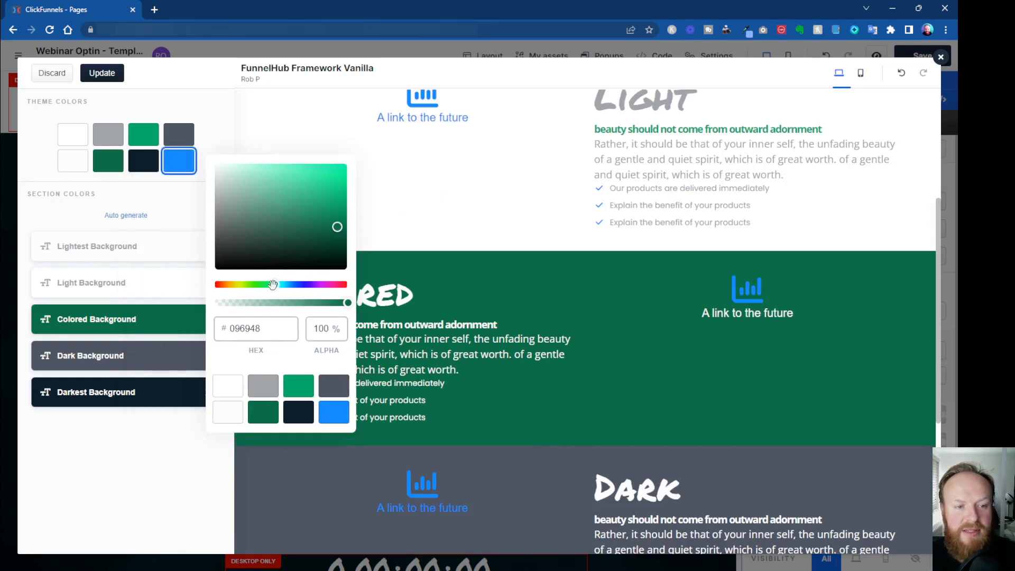
pyautogui.moveTo(273, 285); pyautogui.dragTo(215, 289)
pyautogui.scroll(5, 507, 399)
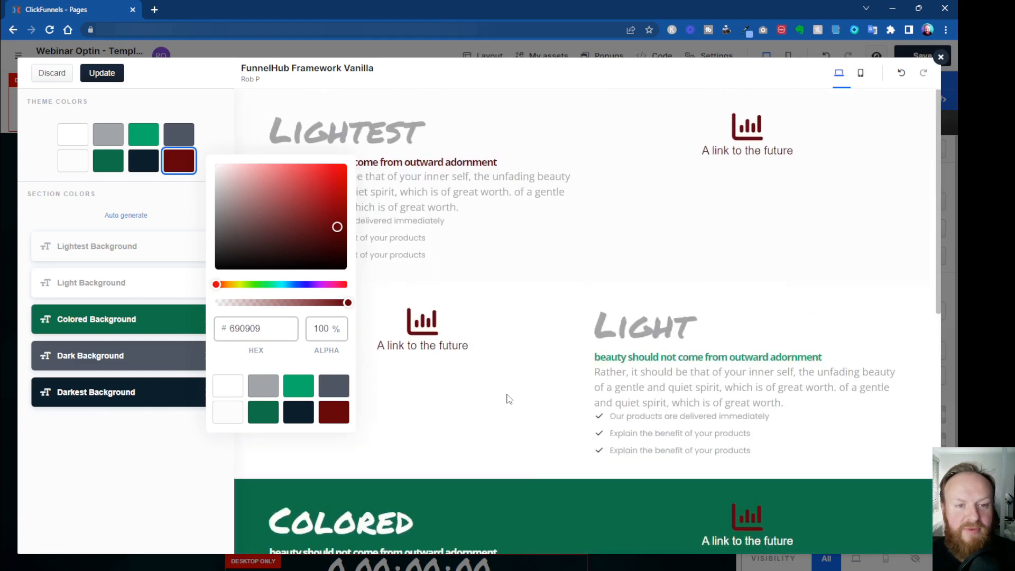
pyautogui.scroll(-10, 551, 358)
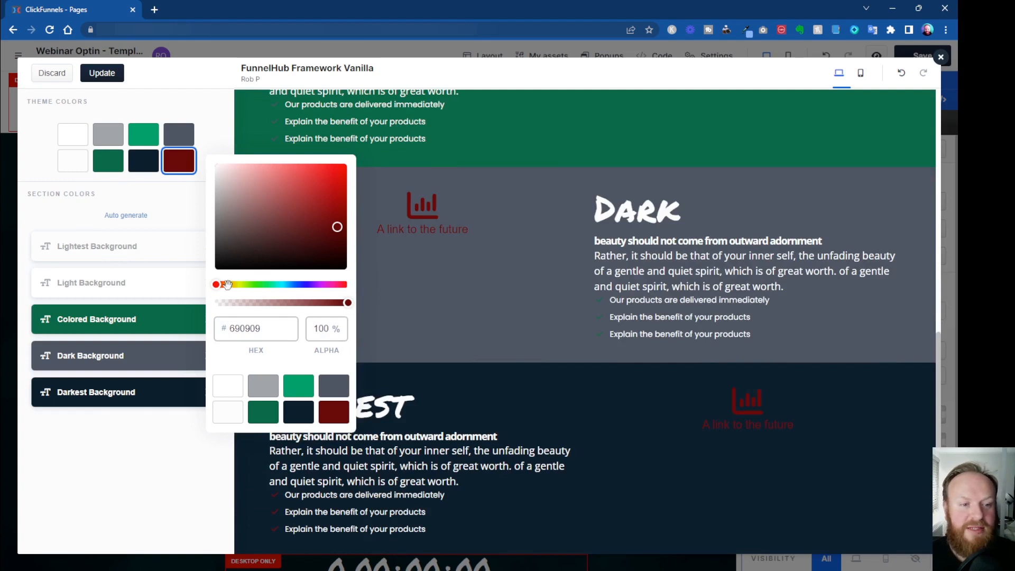
# Step: Change the last theme color in the first row to blue 3e79d0 and check the section samples
pyautogui.click(183, 140)
pyautogui.click(307, 164)
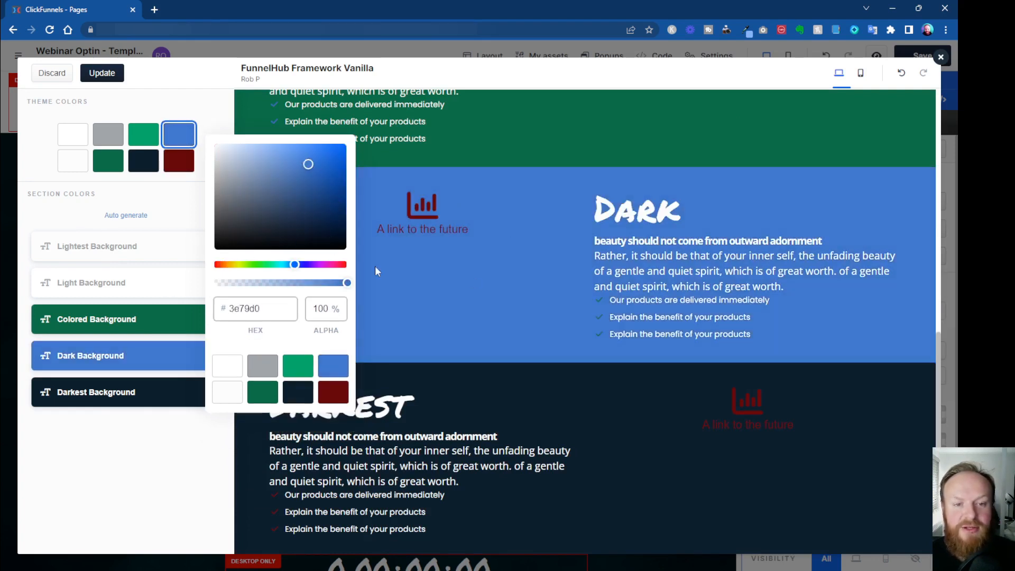
pyautogui.scroll(10, 544, 344)
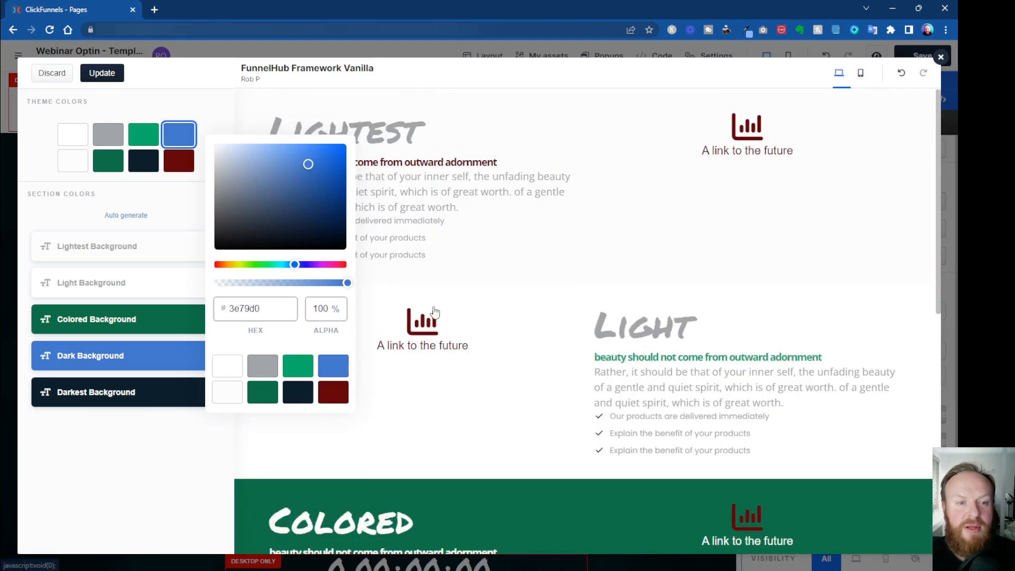
# Step: Update the style guide with the new theme colors, close it and check the colors on the opt-in page
pyautogui.click(96, 78)
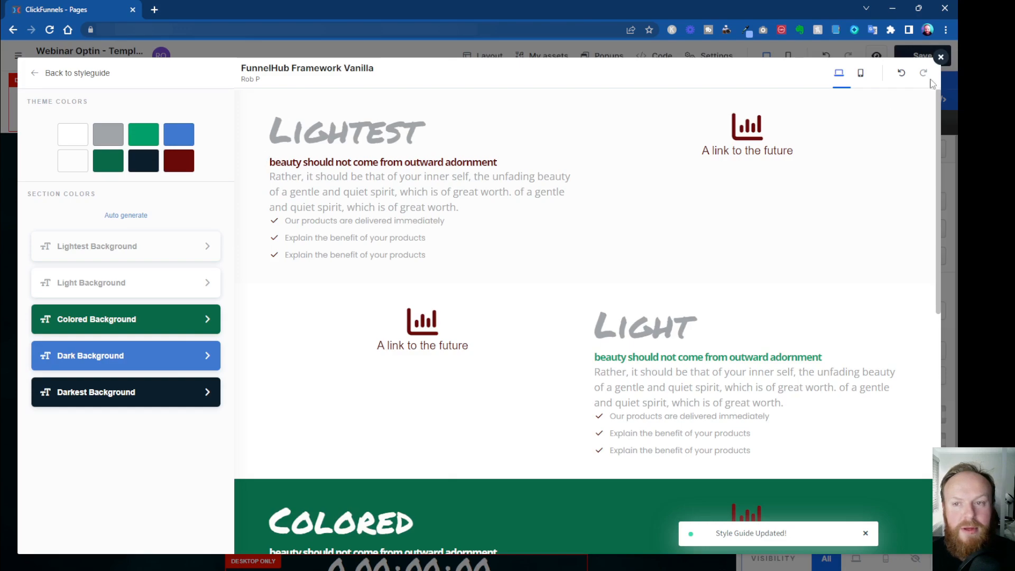
pyautogui.click(940, 58)
pyautogui.scroll(-10, 571, 273)
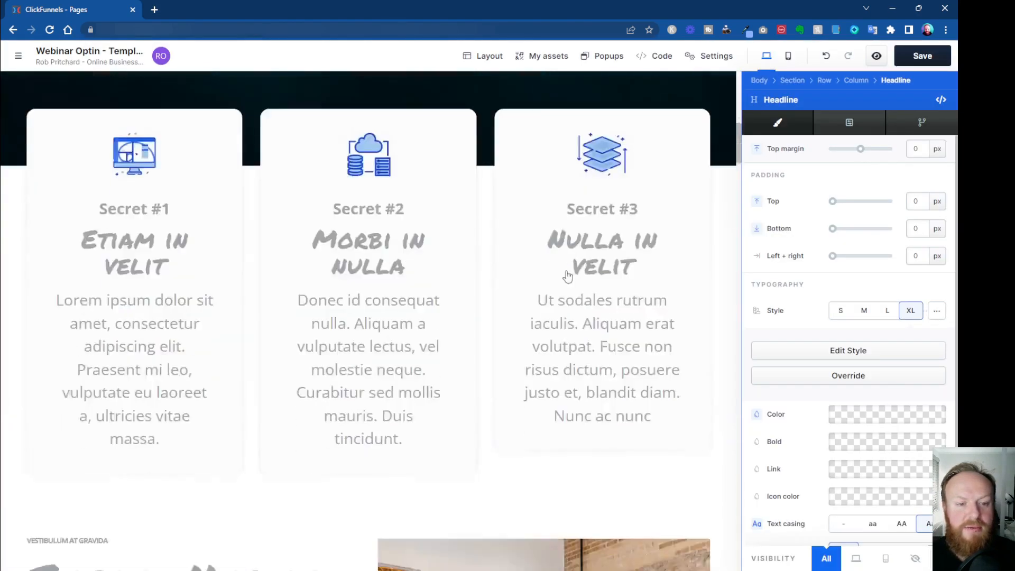
# Step: Look through the opt-in page's sections to check how the headlines, text, bullet icons and backgrounds use the theme colors
pyautogui.scroll(-9, 558, 284)
pyautogui.scroll(5, 381, 295)
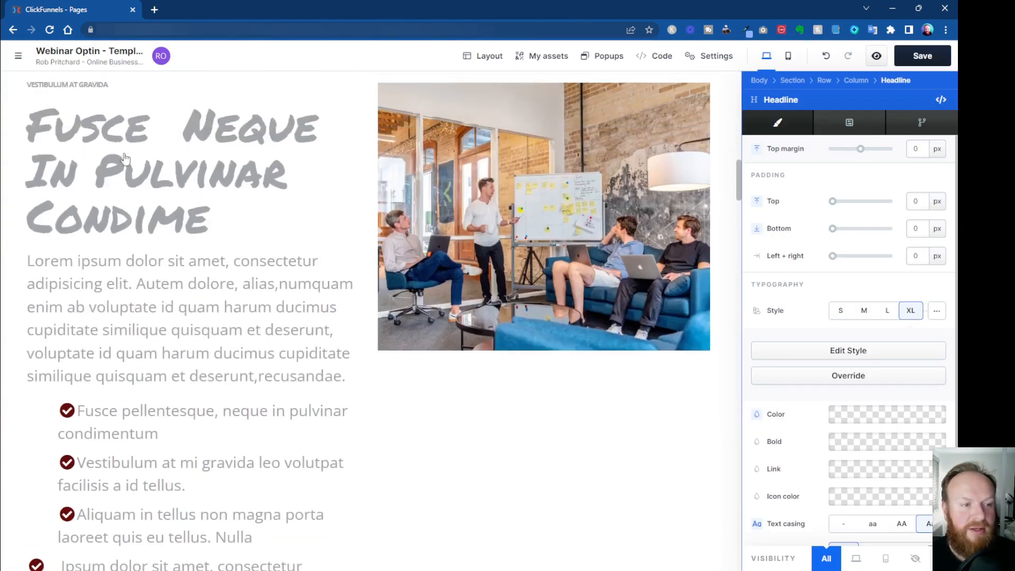
pyautogui.scroll(-3, 38, 299)
pyautogui.scroll(-15, 383, 392)
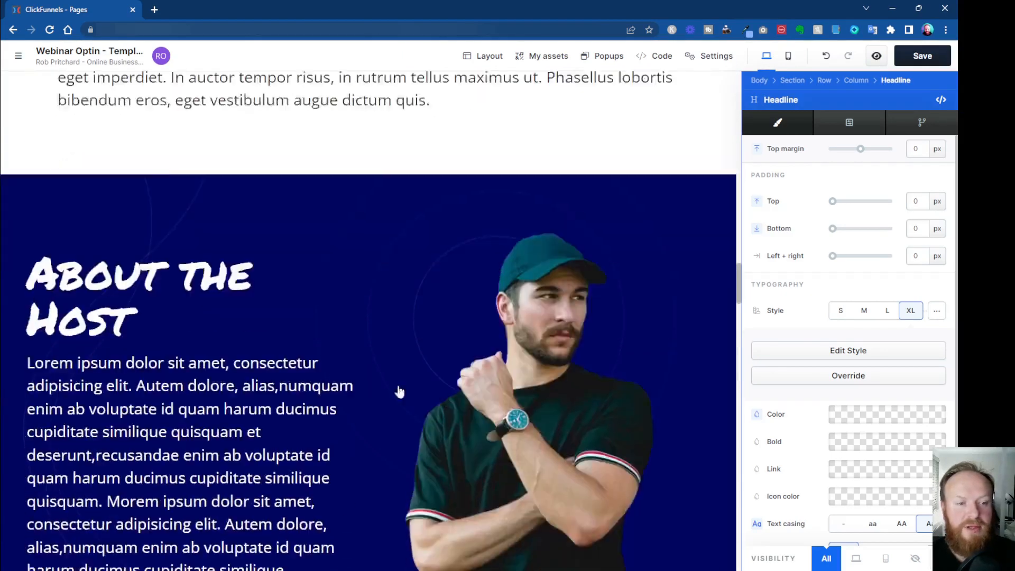
pyautogui.scroll(20, 446, 399)
pyautogui.scroll(-8, 389, 379)
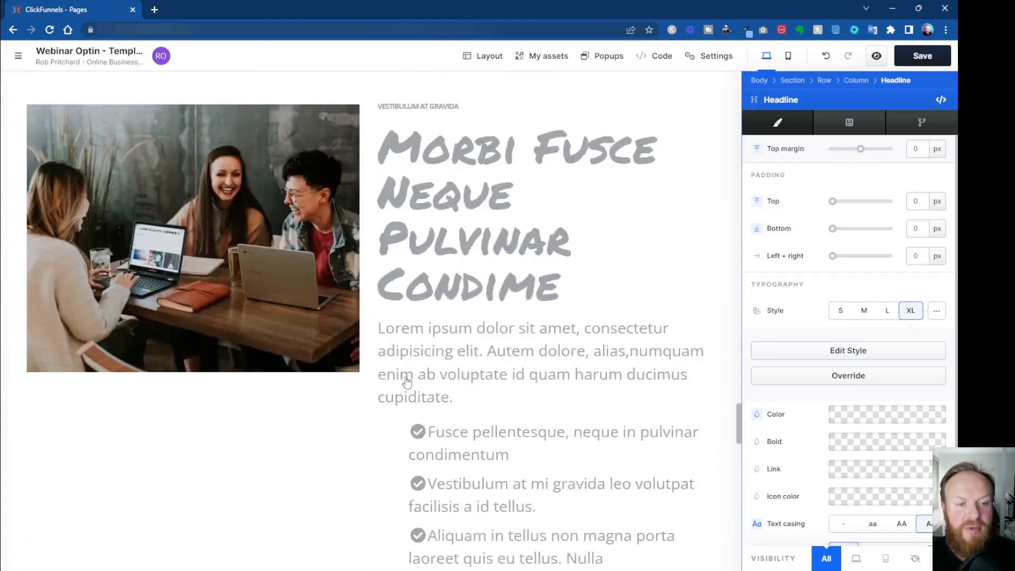
pyautogui.scroll(20, 434, 391)
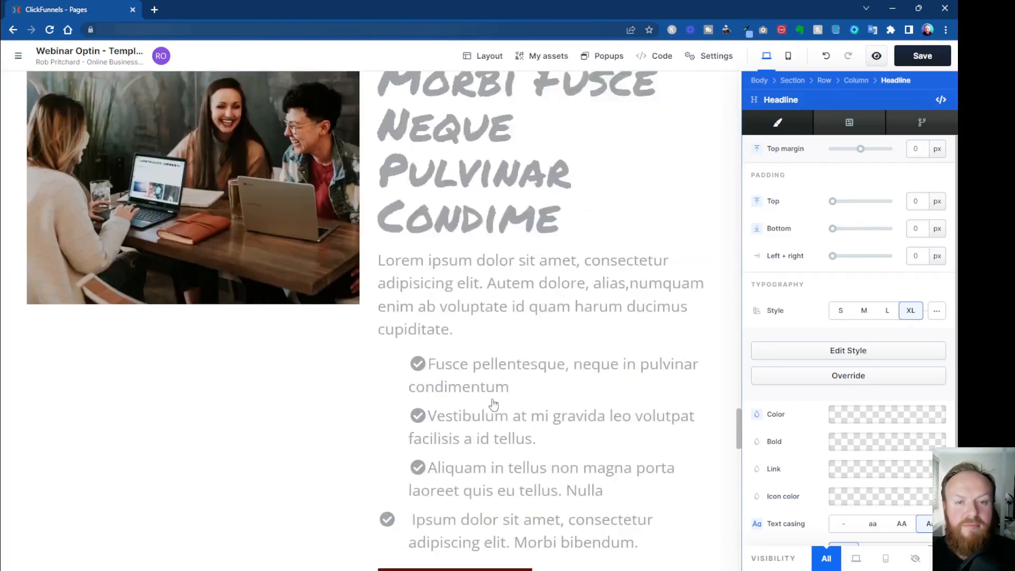
pyautogui.scroll(-10, 491, 409)
pyautogui.scroll(5, 492, 410)
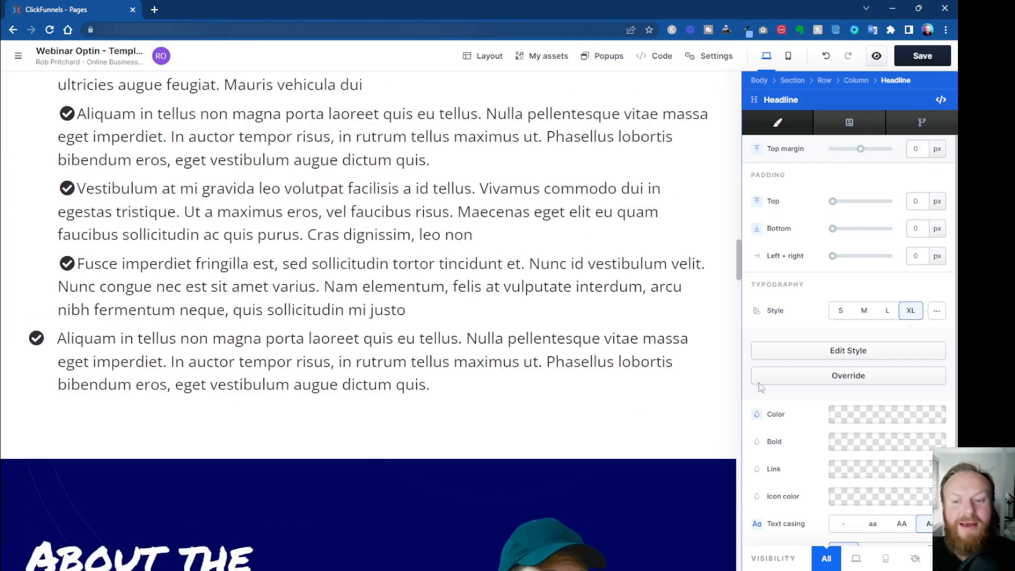
# Step: Reopen the style guide's color settings and change the second theme color in the first row to dark blue 004270
pyautogui.click(848, 351)
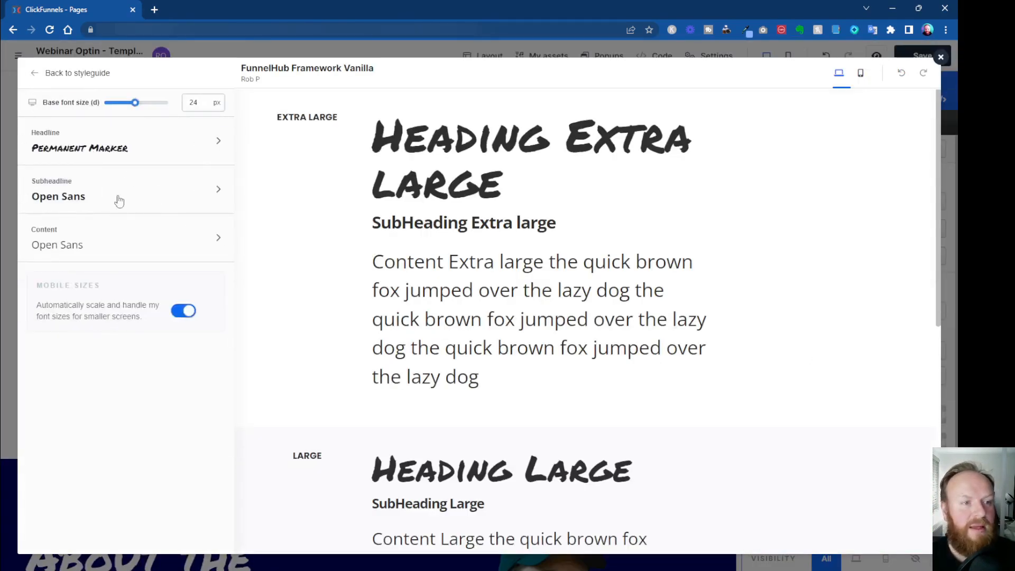
pyautogui.click(33, 76)
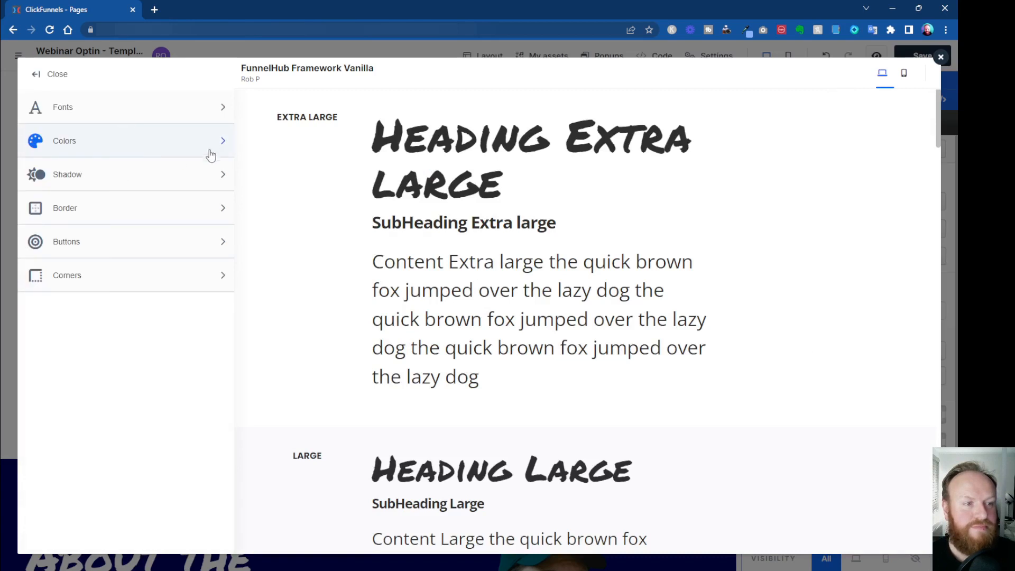
pyautogui.click(211, 149)
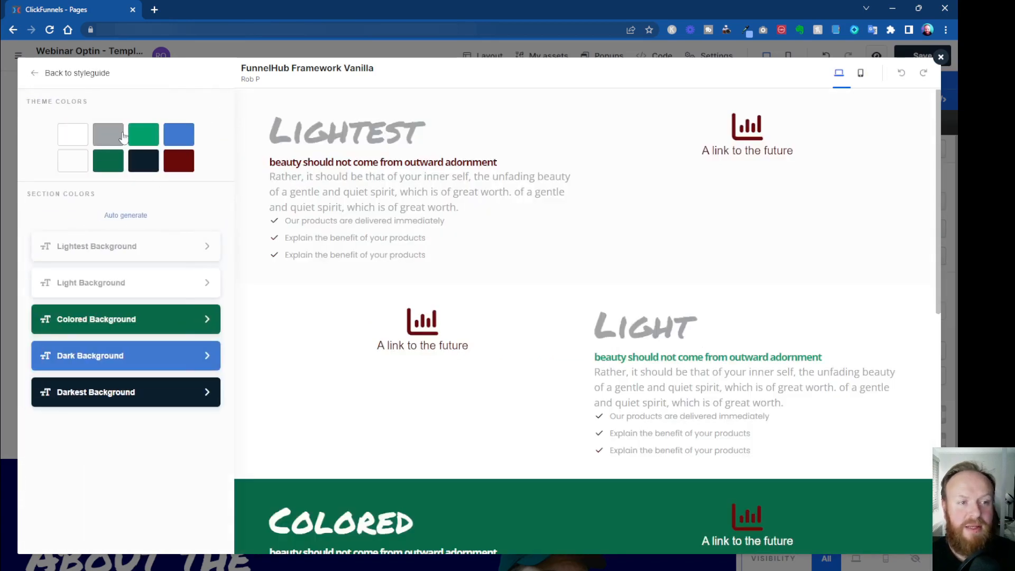
pyautogui.click(123, 137)
pyautogui.moveTo(269, 198); pyautogui.dragTo(274, 200)
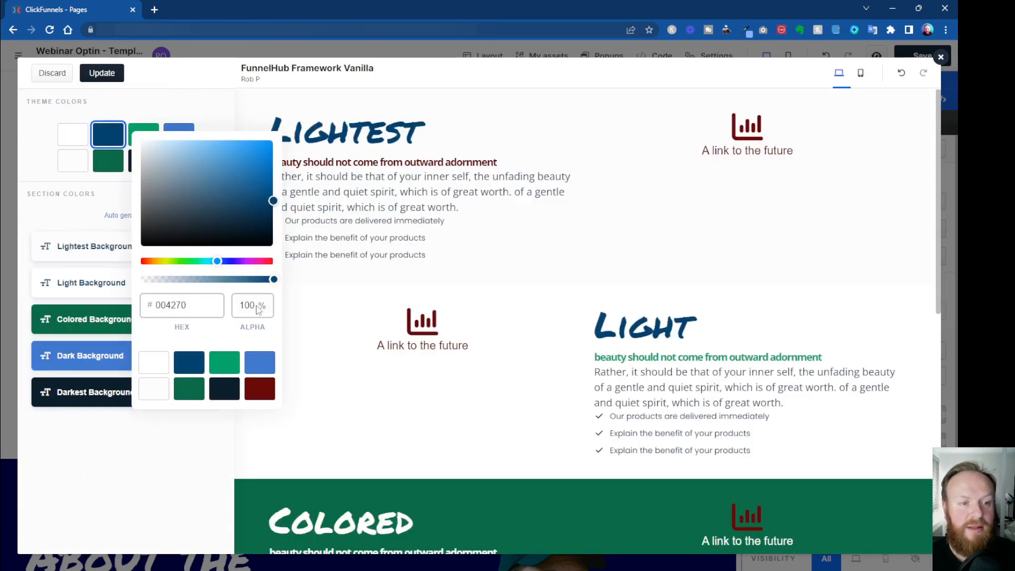
# Step: Change the third theme color in the first row to light blue 0095d0 and the last one in that row to grey
pyautogui.click(142, 134)
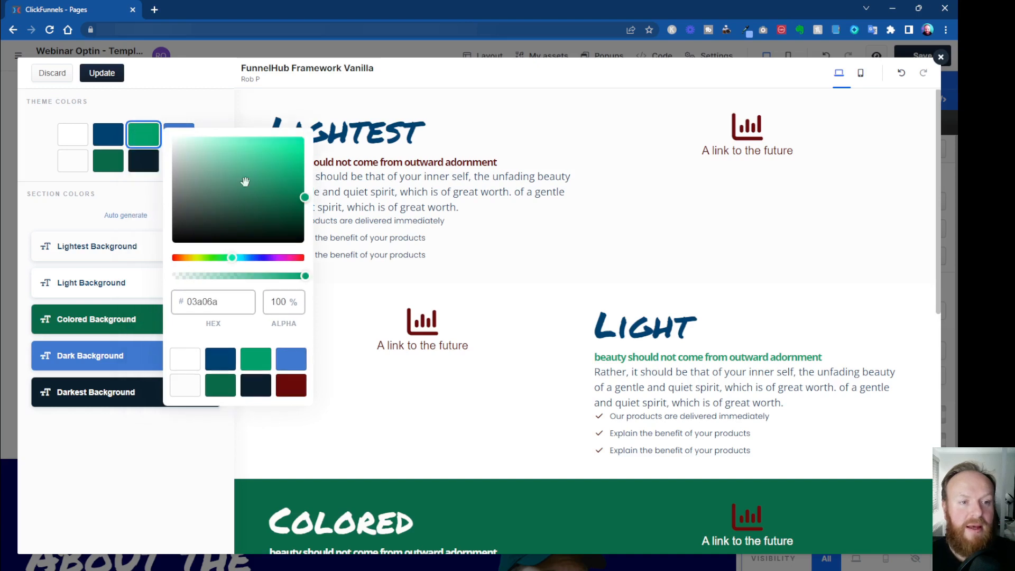
pyautogui.click(245, 258)
pyautogui.moveTo(296, 166); pyautogui.dragTo(306, 158)
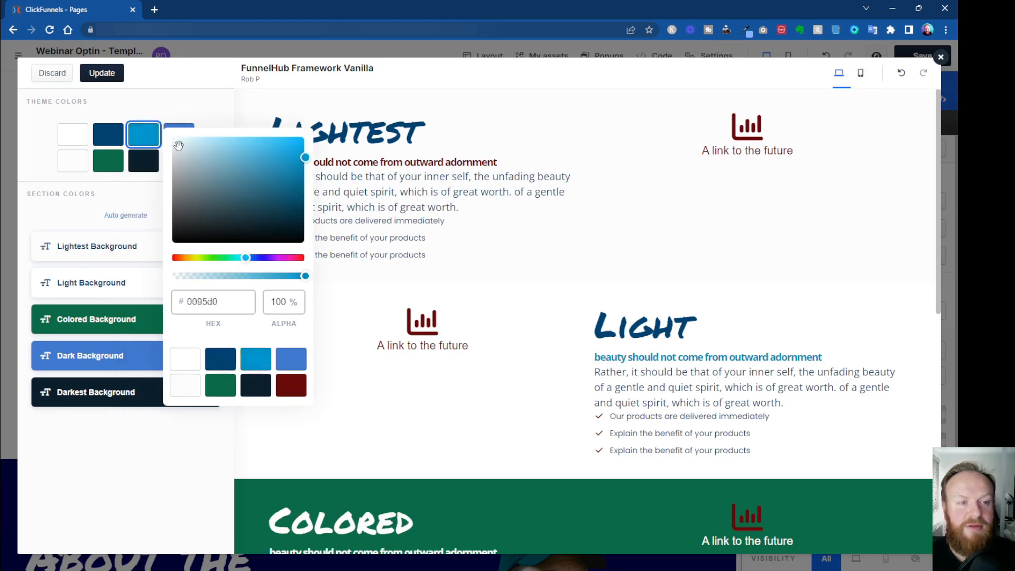
pyautogui.click(179, 133)
pyautogui.click(228, 174)
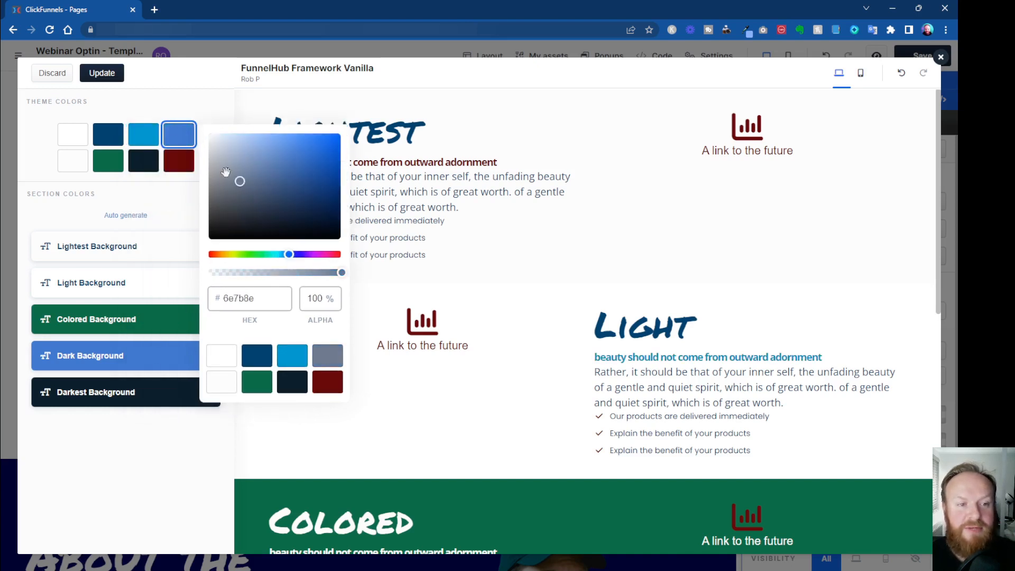
# Step: Change the second theme color in the second row from green to a bright blue
pyautogui.click(108, 162)
pyautogui.click(211, 293)
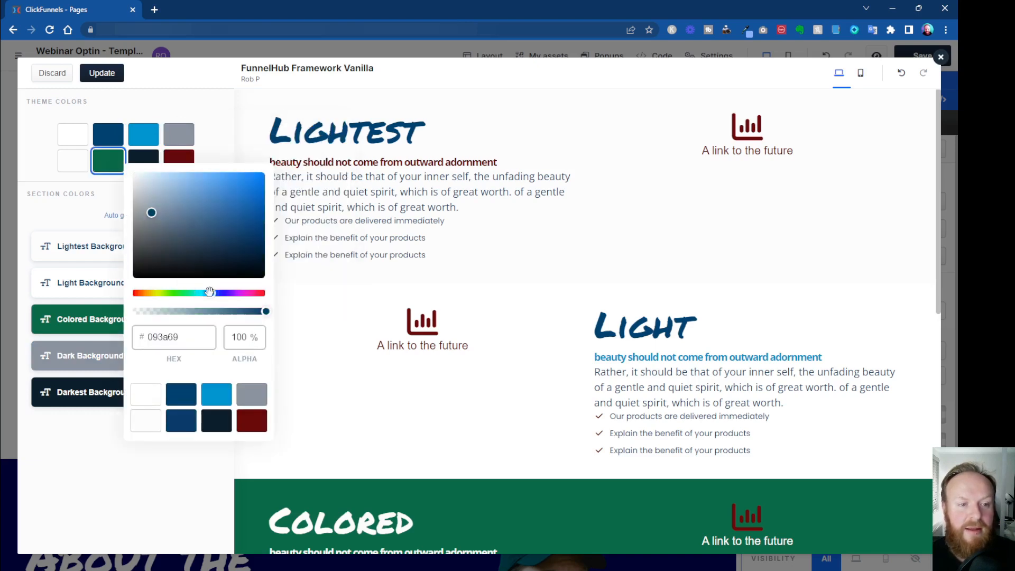
pyautogui.moveTo(219, 210); pyautogui.dragTo(258, 186)
# Step: Change the last theme color in the second row to teal blue 006b99 and check the section samples
pyautogui.click(166, 165)
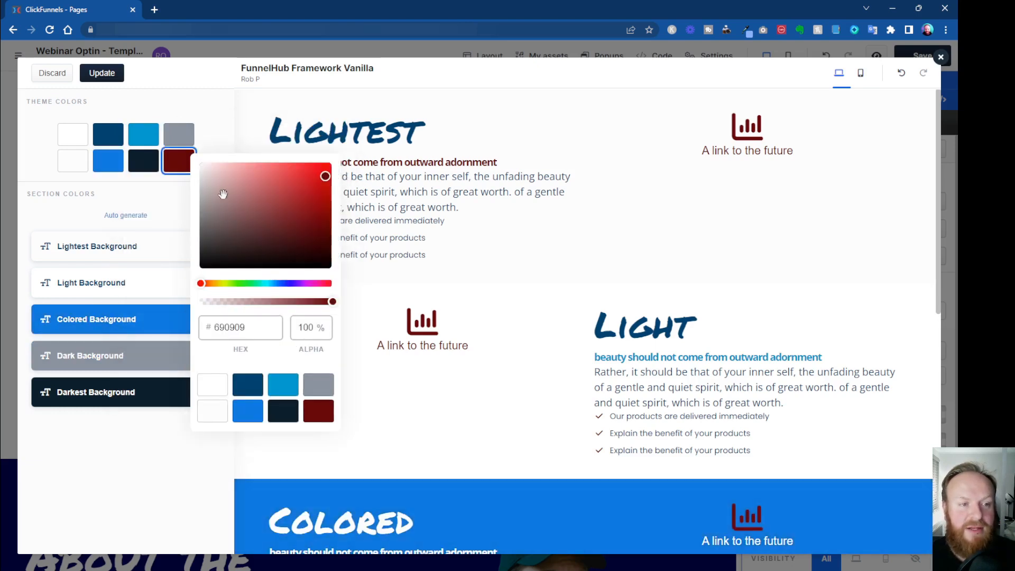
pyautogui.click(273, 283)
pyautogui.moveTo(308, 220); pyautogui.dragTo(333, 204)
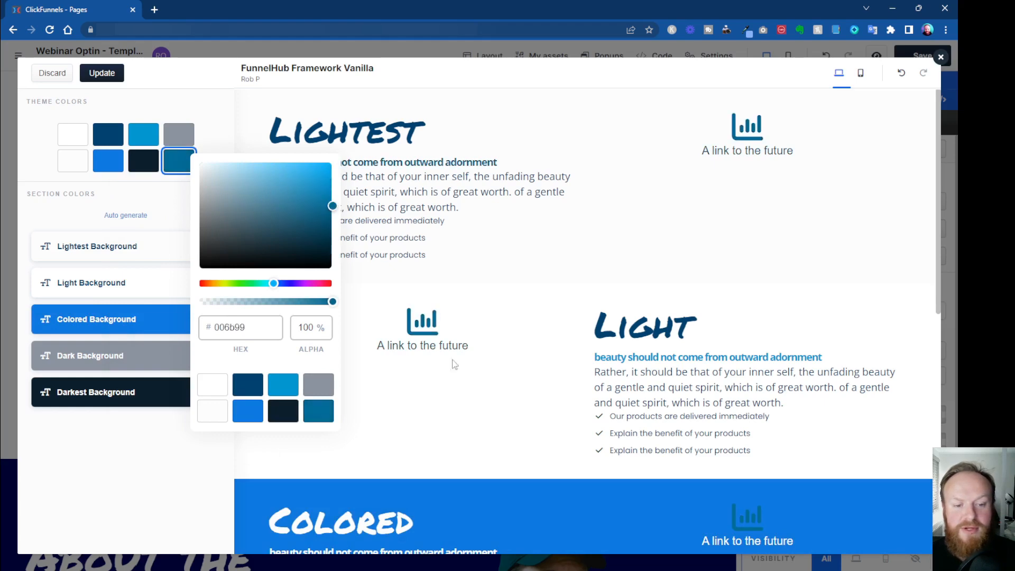
pyautogui.scroll(-3, 569, 372)
pyautogui.scroll(-5, 563, 376)
pyautogui.scroll(10, 533, 407)
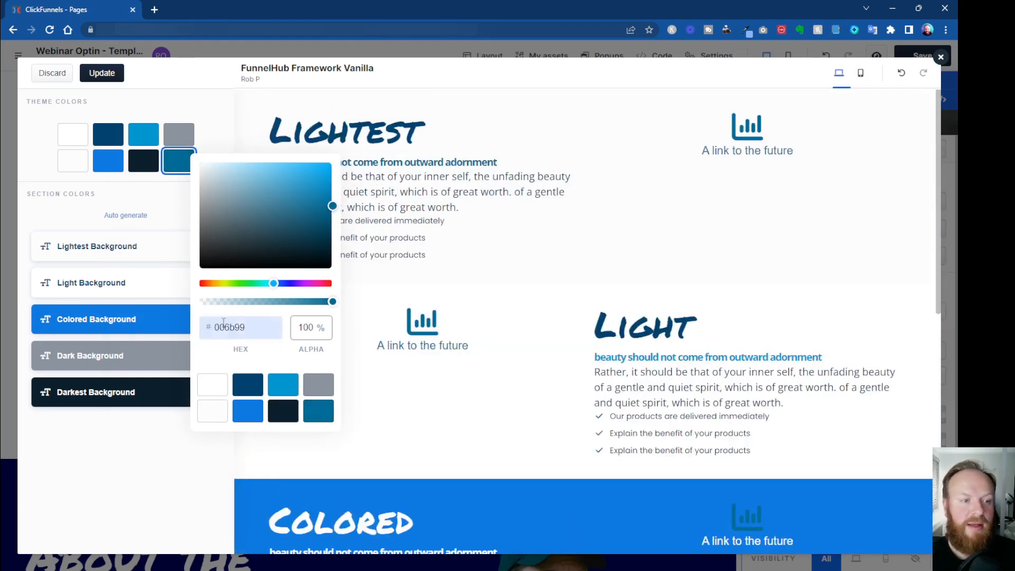
# Step: Auto-generate the section colors from the new theme colors, review them and update the style guide
pyautogui.click(125, 218)
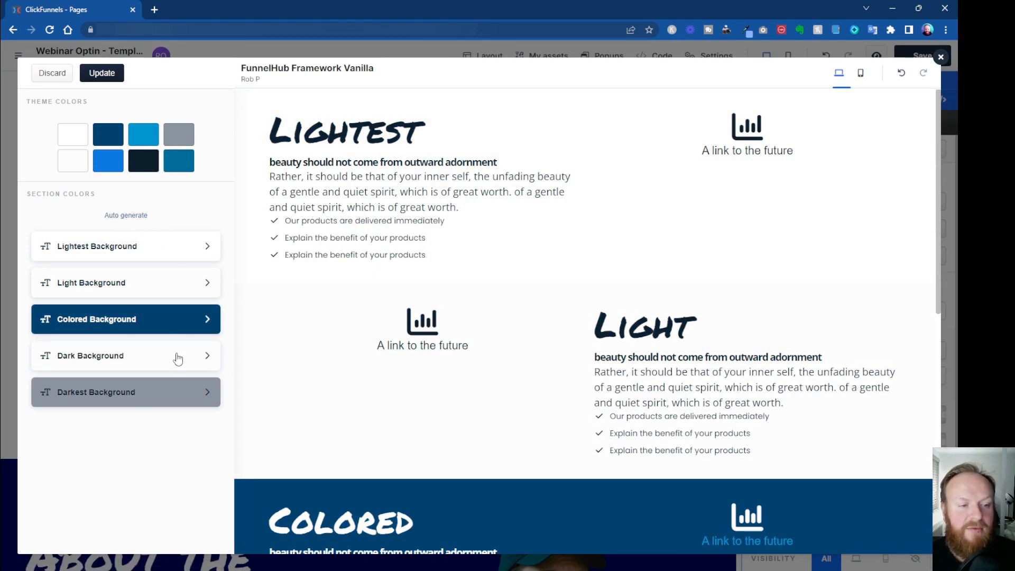
pyautogui.click(180, 246)
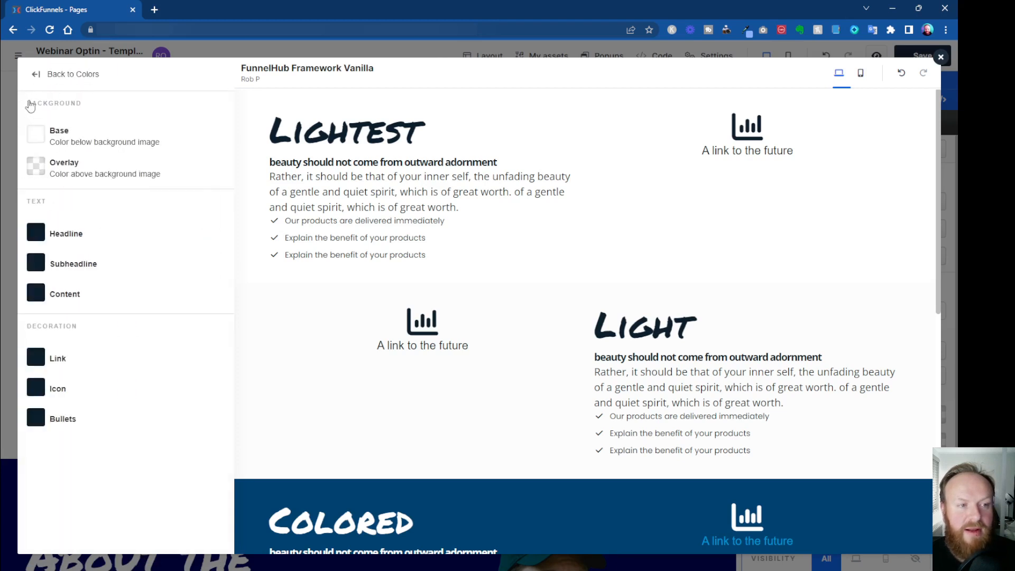
pyautogui.click(35, 75)
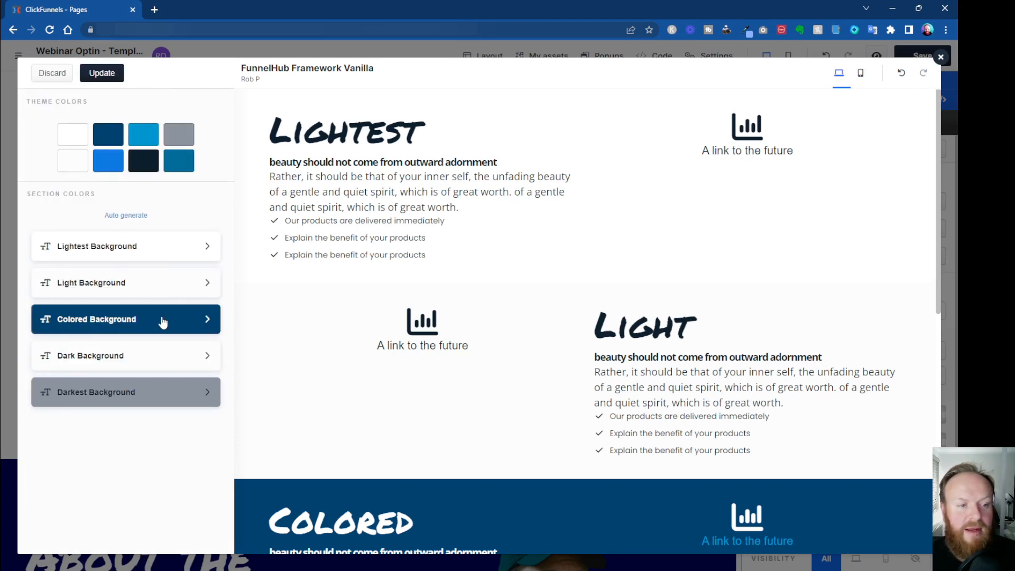
pyautogui.scroll(-5, 263, 472)
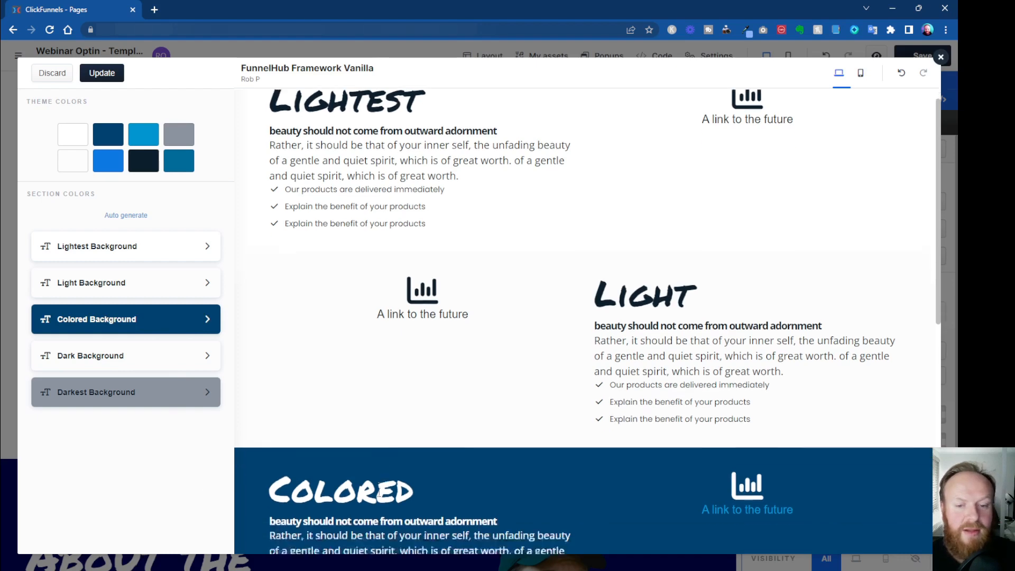
pyautogui.scroll(5, 263, 471)
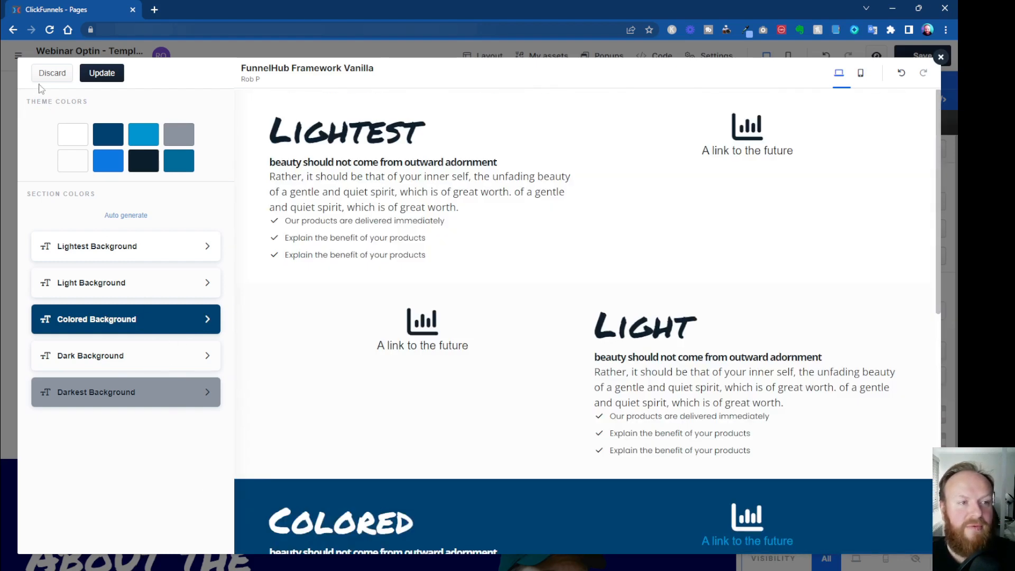
pyautogui.click(87, 76)
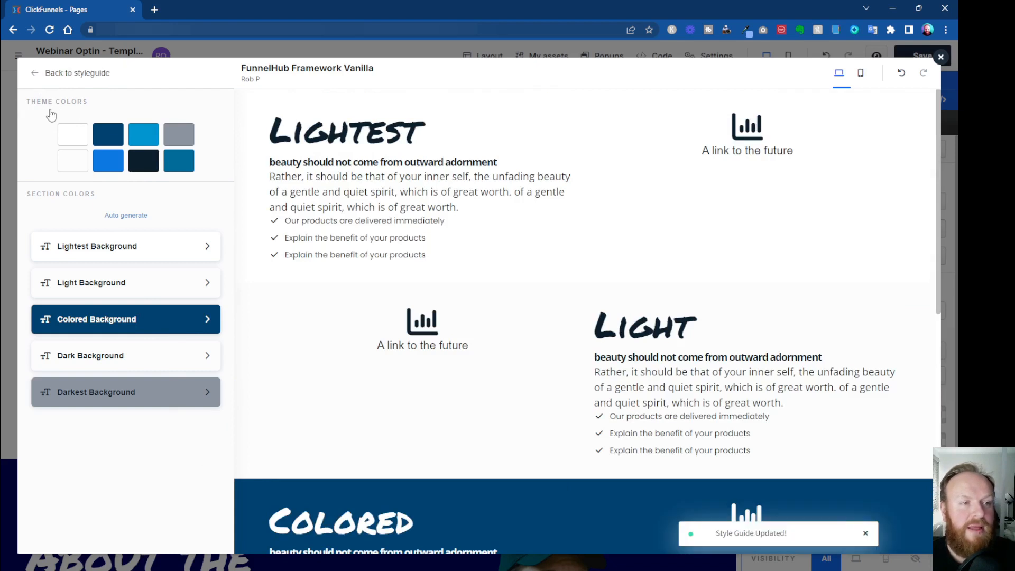
# Step: Open the style guide's shadow settings and compare the settings of shadow styles 1, 2 and 3
pyautogui.click(33, 74)
pyautogui.click(198, 182)
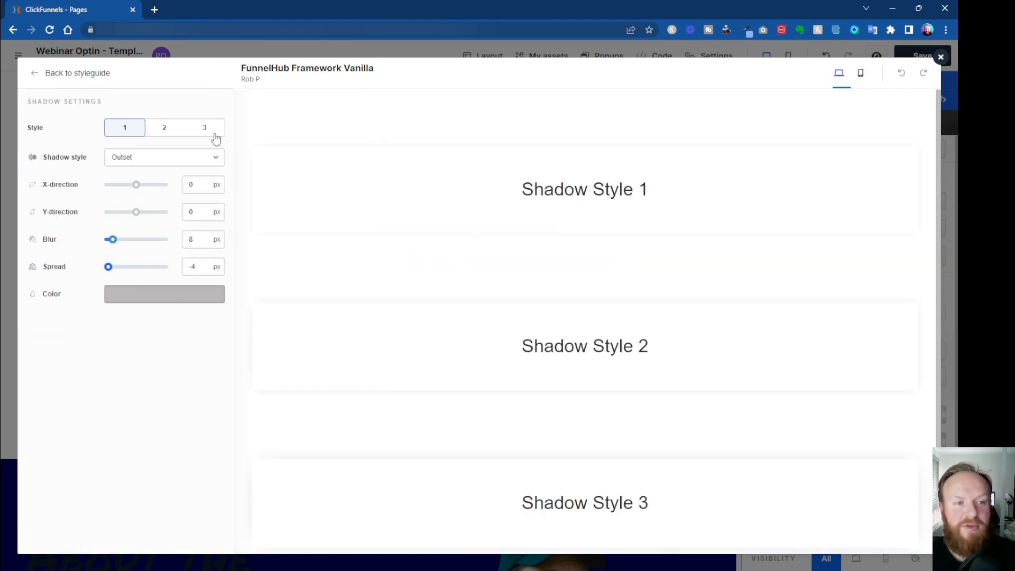
pyautogui.click(164, 131)
pyautogui.click(196, 136)
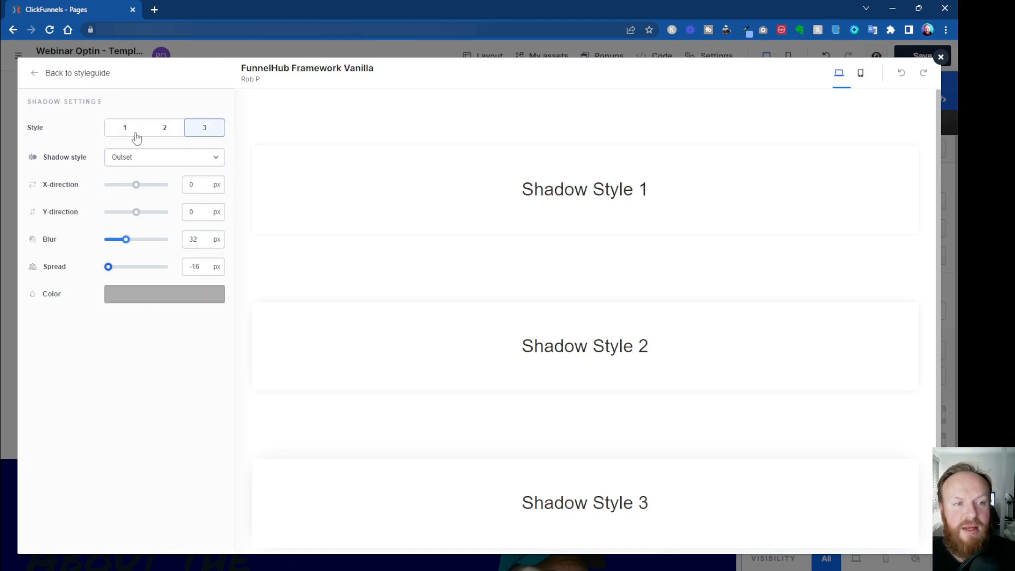
pyautogui.click(119, 137)
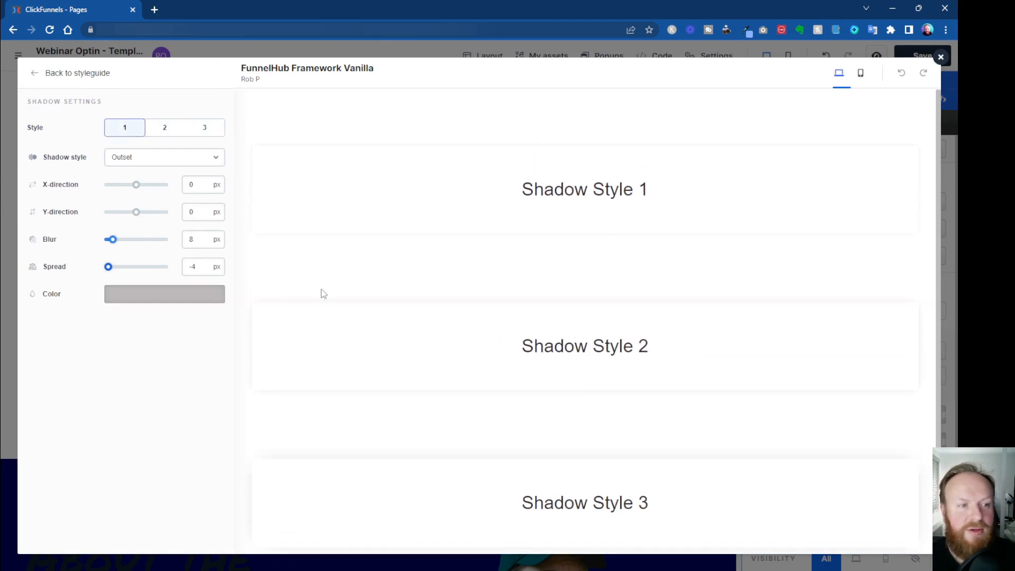
# Step: Try a dark grey 3e3e3e color on Shadow Style 1 with a 10 px X-direction and 8 px Y-direction offset
pyautogui.click(150, 294)
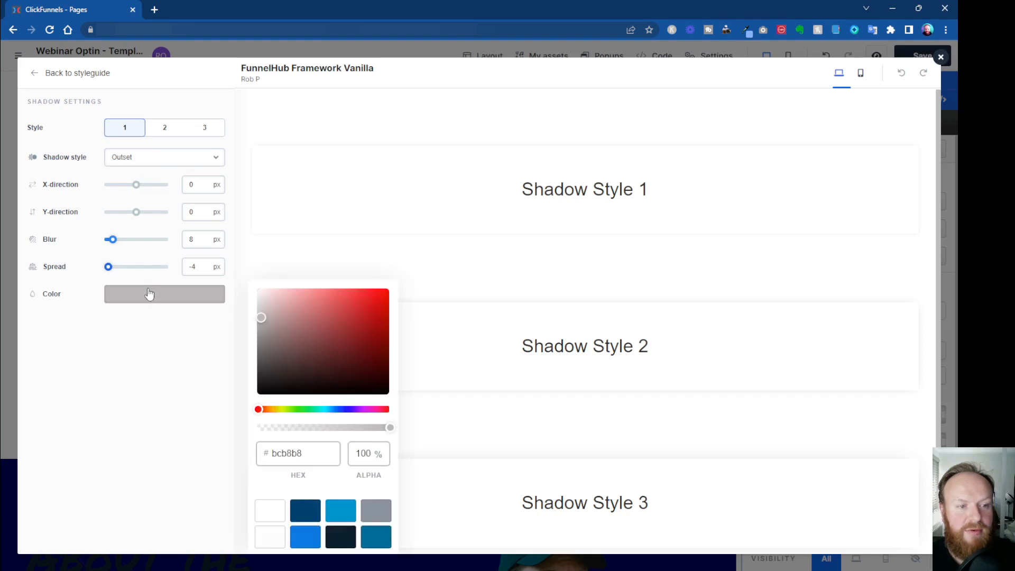
pyautogui.moveTo(270, 324); pyautogui.dragTo(243, 369)
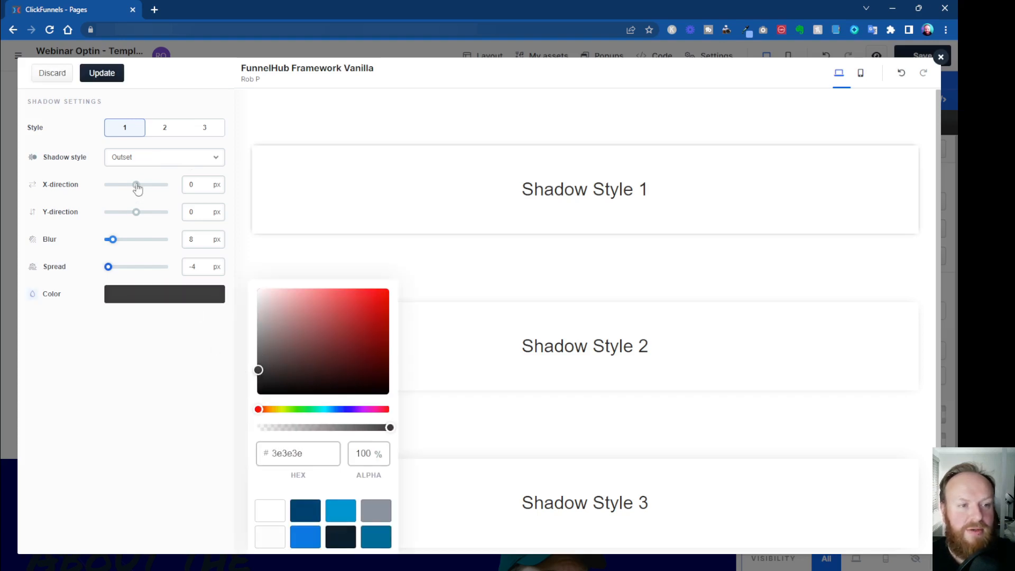
pyautogui.moveTo(137, 189); pyautogui.dragTo(140, 217)
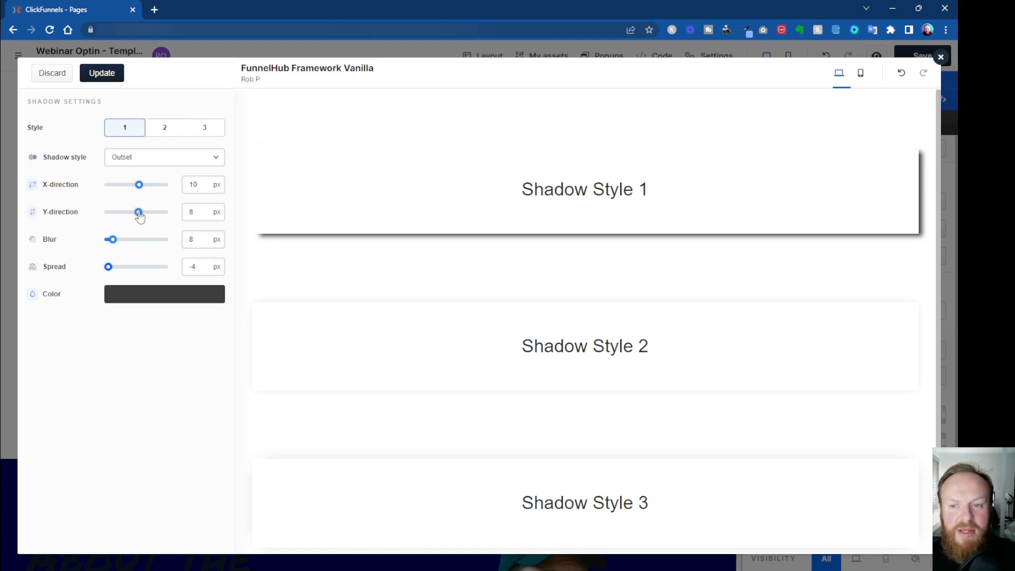
# Step: Try a light grey c3c3c3 color on Shadow Style 1 with a 3 px blur and 0 px spread
pyautogui.click(152, 292)
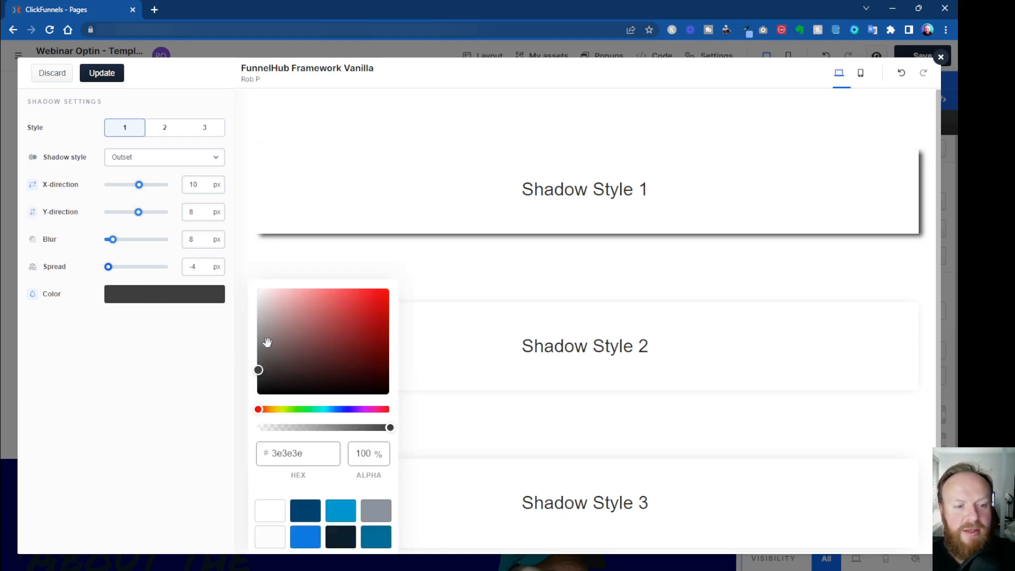
pyautogui.moveTo(267, 342); pyautogui.dragTo(255, 301)
pyautogui.moveTo(242, 317); pyautogui.dragTo(242, 314)
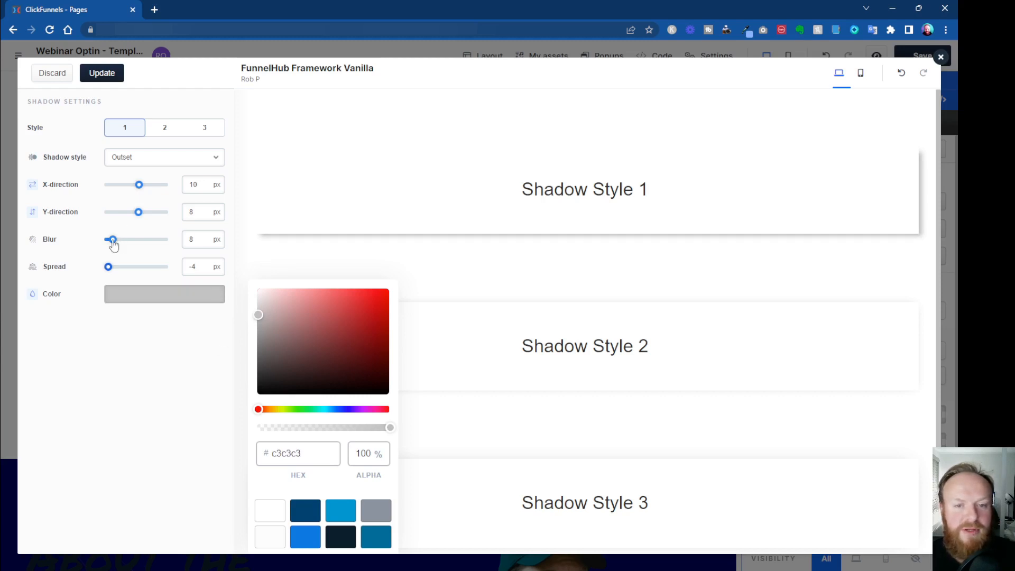
pyautogui.moveTo(113, 244); pyautogui.dragTo(110, 272)
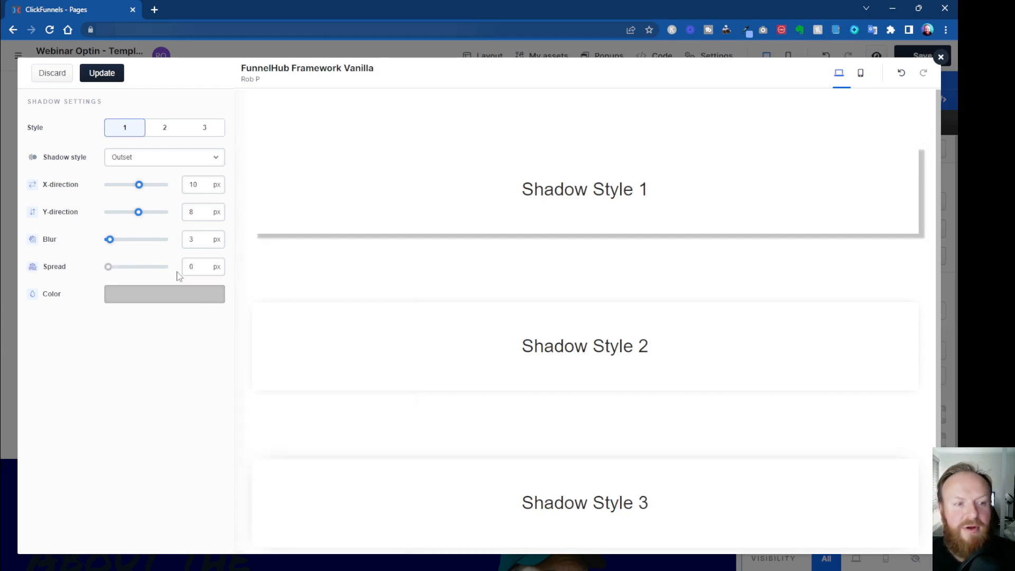
# Step: Try a 5 px spread on Shadow Style 2, and discard the shadow changes
pyautogui.click(164, 129)
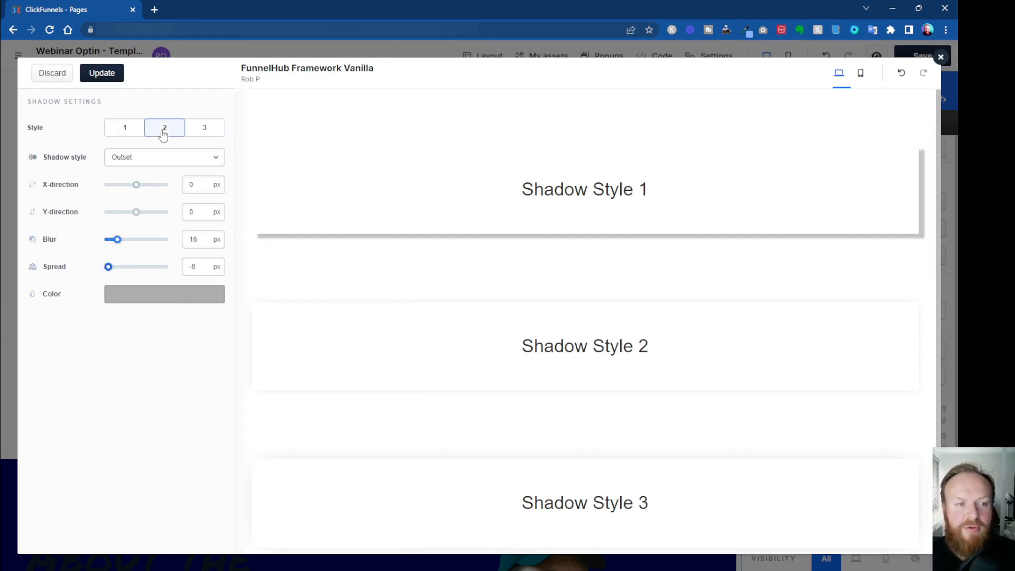
pyautogui.moveTo(108, 267)
pyautogui.mouseDown()
pyautogui.moveTo(145, 274)
pyautogui.moveTo(113, 274)
pyautogui.mouseUp()
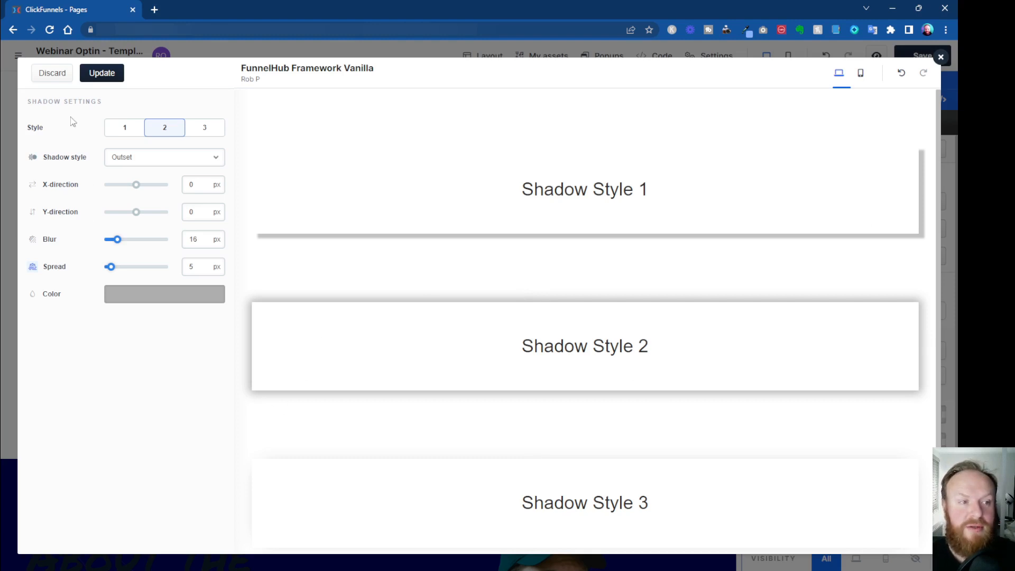
pyautogui.click(51, 75)
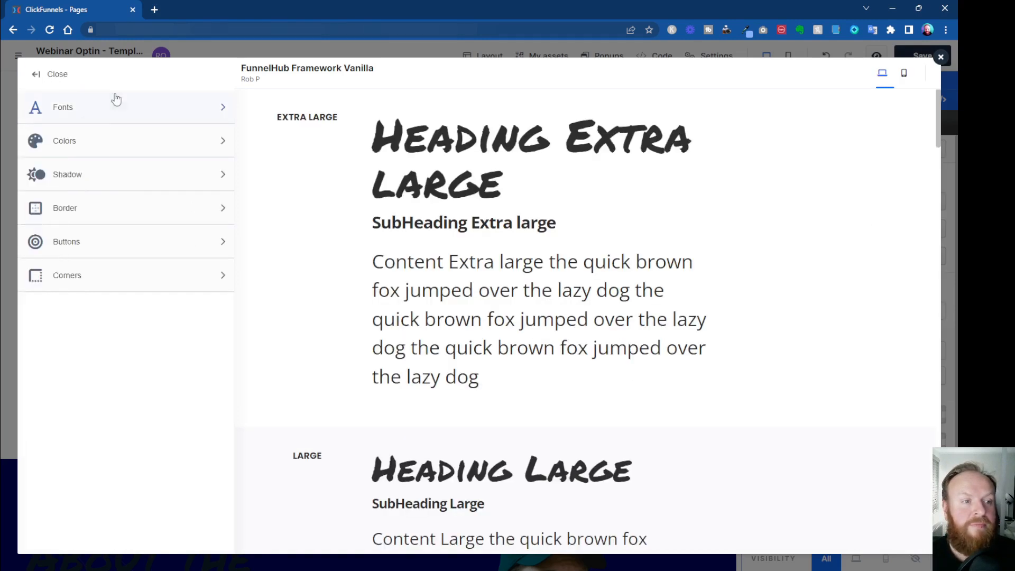
# Step: Open the style guide's border settings and look over the previews of the three border styles
pyautogui.click(223, 207)
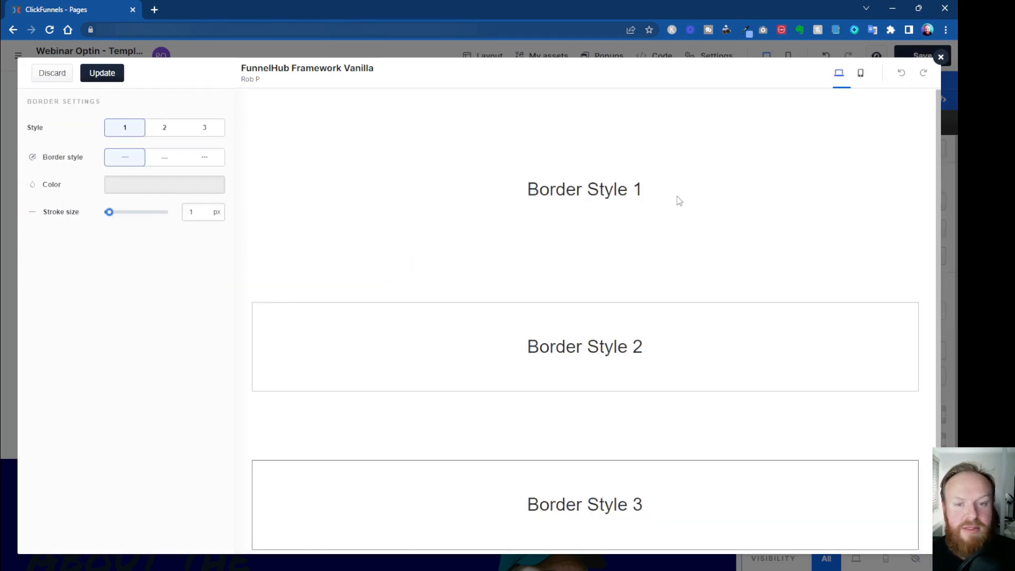
pyautogui.scroll(-1, 604, 346)
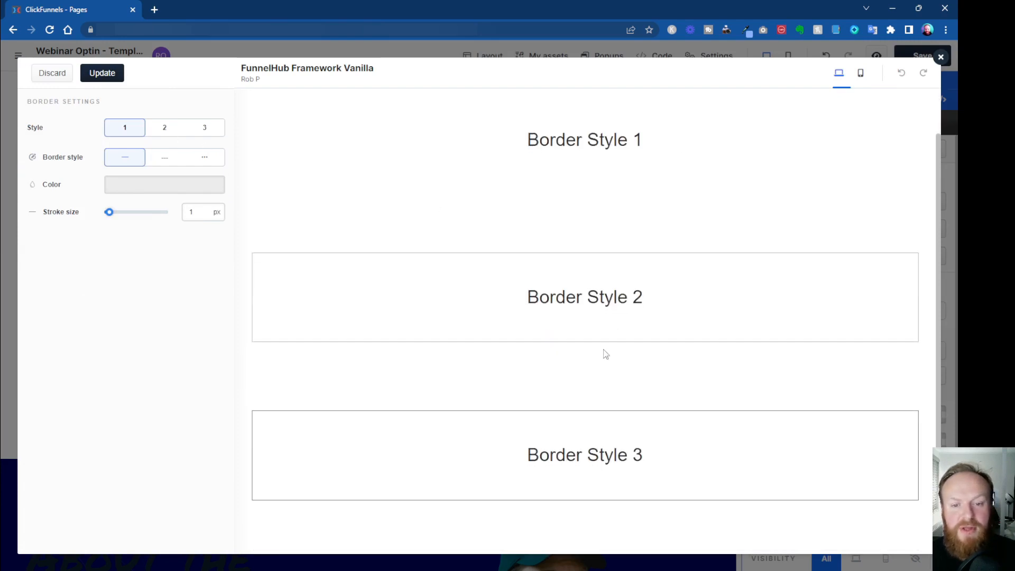
pyautogui.scroll(1, 603, 352)
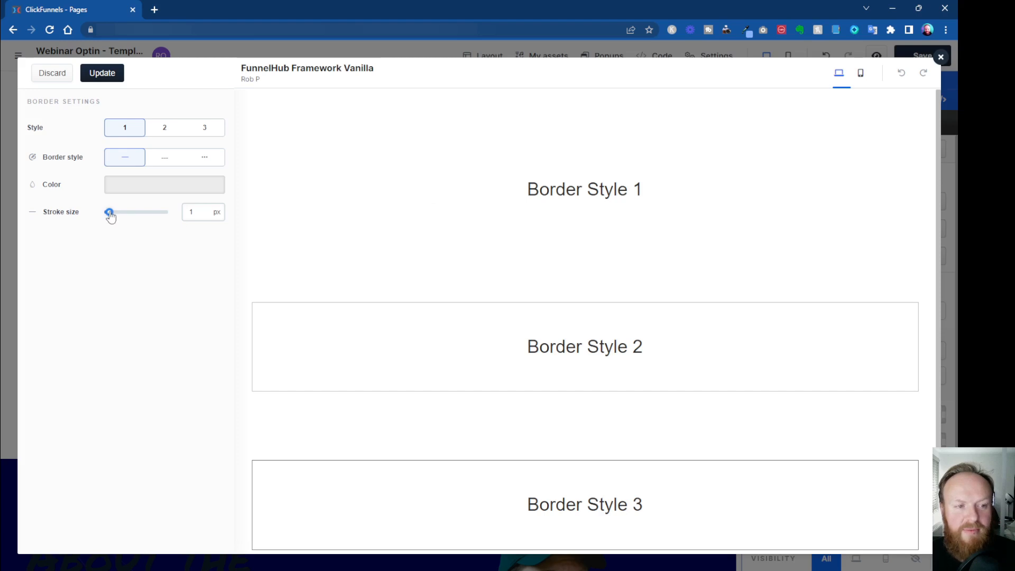
# Step: Try the available line styles and a 14 px stroke on Border Style 1, ending with a dotted line and a 1 px stroke
pyautogui.moveTo(110, 212)
pyautogui.mouseDown()
pyautogui.moveTo(163, 218)
pyautogui.moveTo(109, 214)
pyautogui.mouseUp()
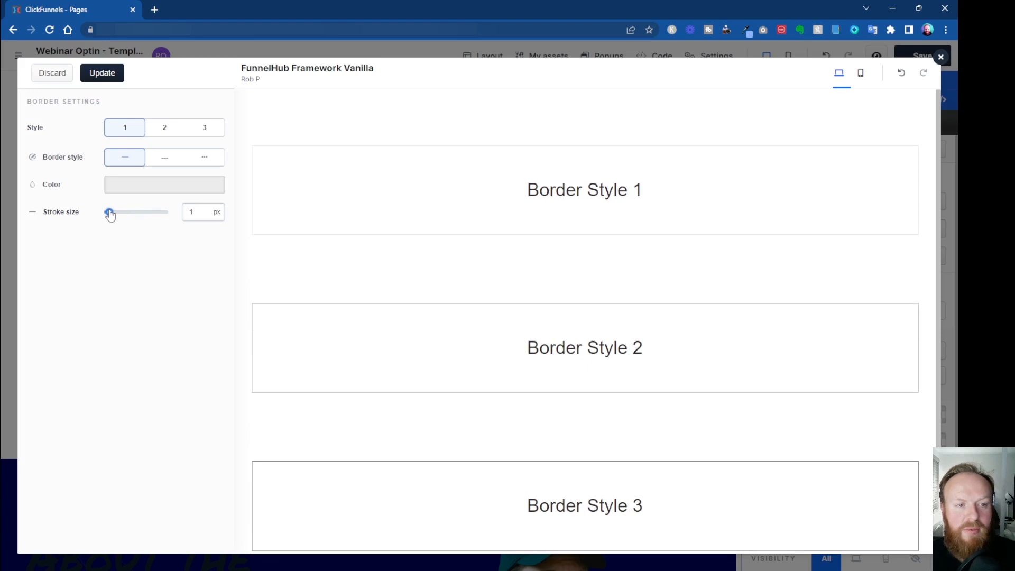
pyautogui.click(166, 159)
pyautogui.moveTo(110, 212); pyautogui.dragTo(125, 216)
pyautogui.click(205, 159)
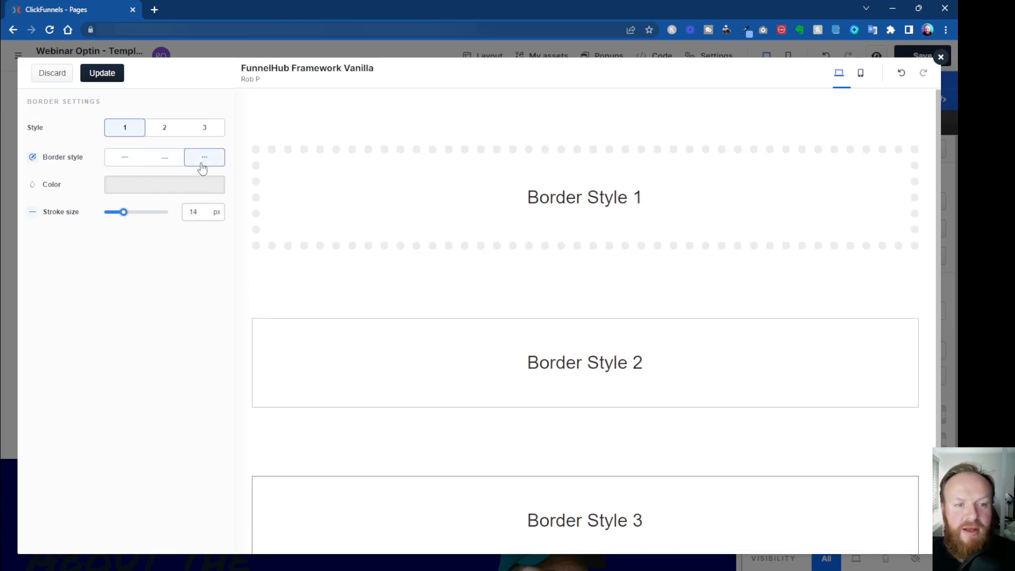
pyautogui.click(169, 164)
pyautogui.click(208, 163)
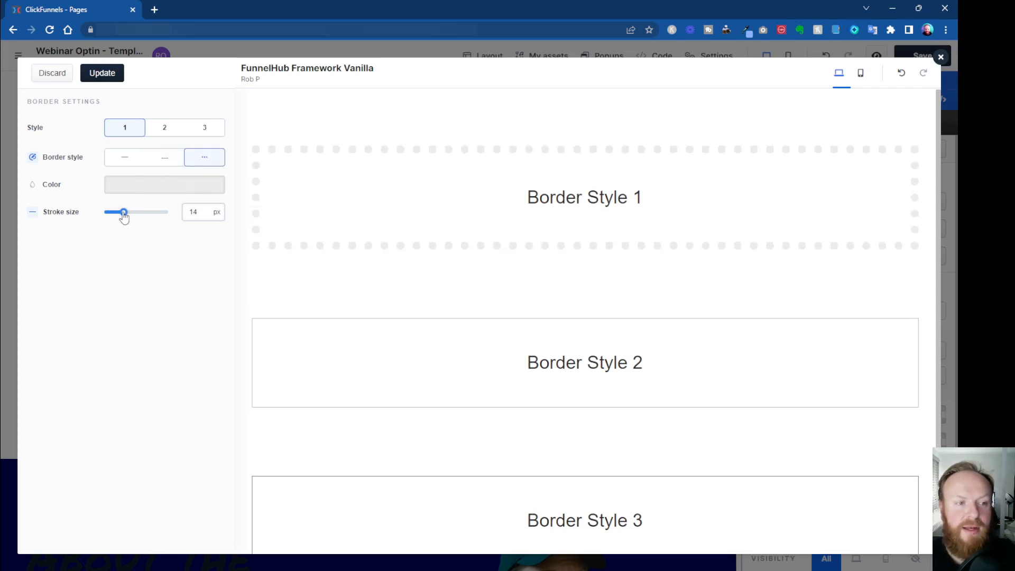
pyautogui.moveTo(124, 215); pyautogui.dragTo(112, 219)
# Step: Color Border Style 1 bright red and Border Style 2 the theme's blue 0d79e1
pyautogui.click(141, 186)
pyautogui.click(356, 202)
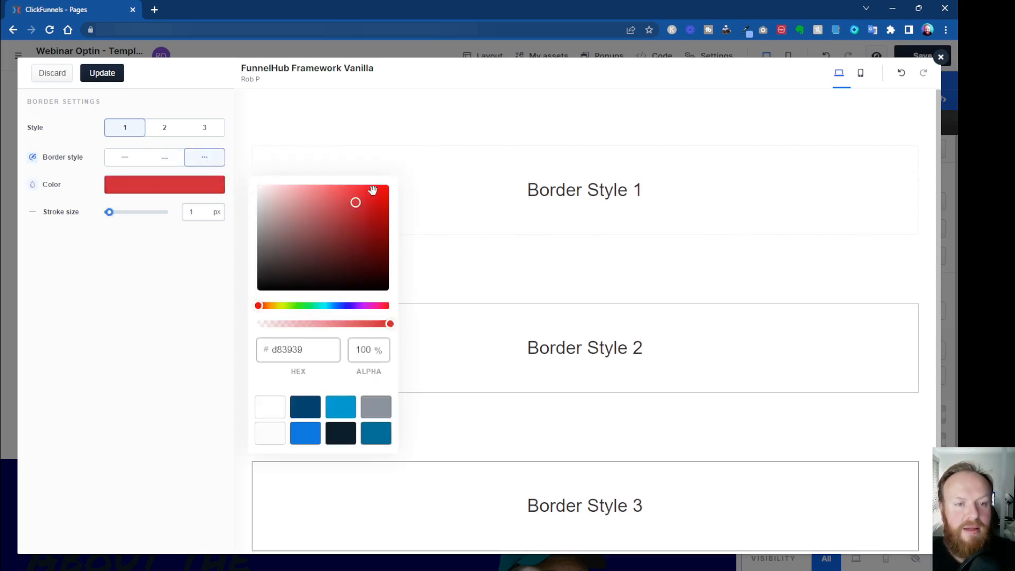
pyautogui.moveTo(373, 190); pyautogui.dragTo(390, 187)
pyautogui.click(174, 135)
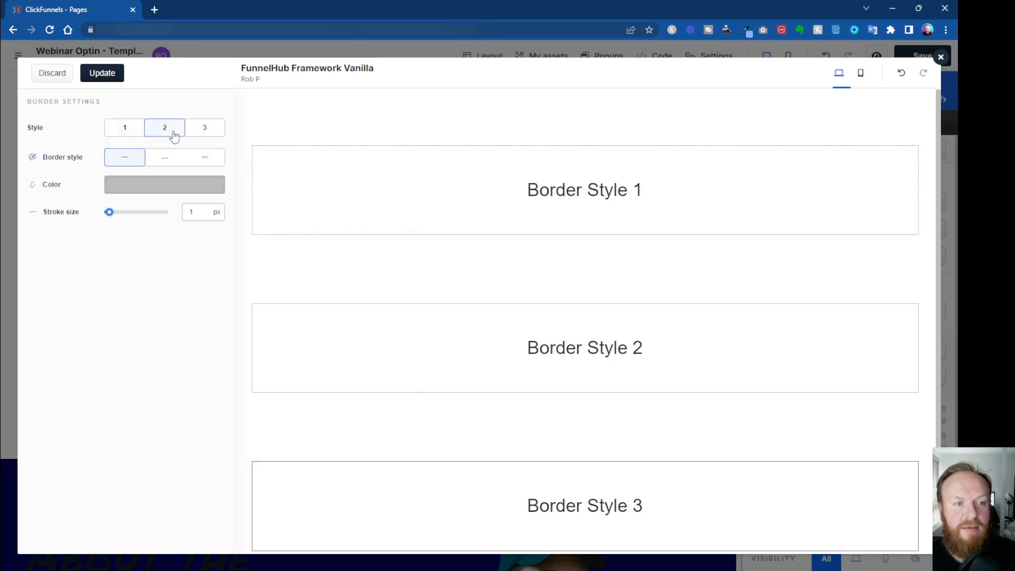
pyautogui.click(176, 190)
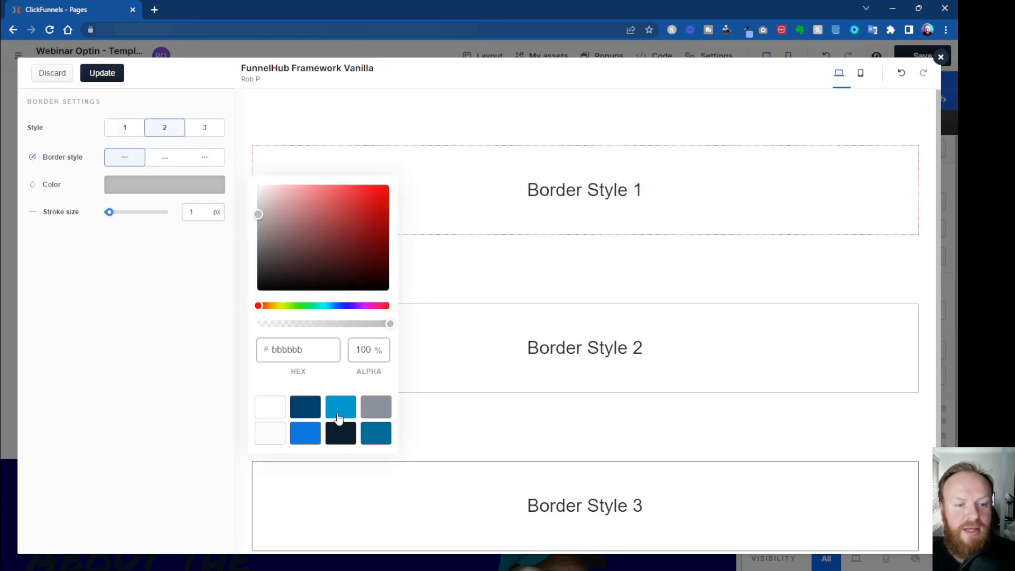
pyautogui.click(302, 430)
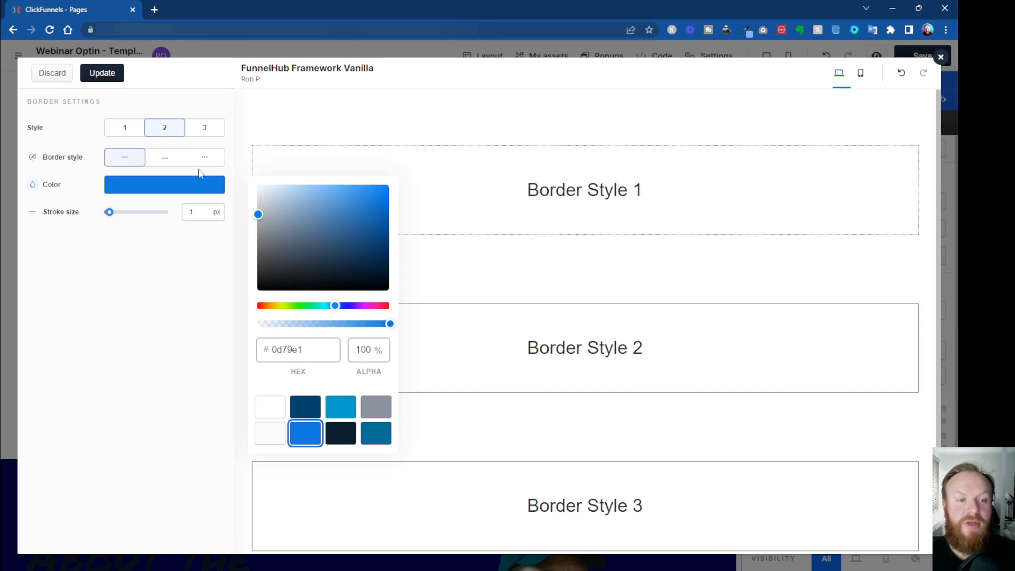
# Step: Give Border Style 3 the theme's dark navy color 0d1f2e and a dotted line, and leave the border settings
pyautogui.click(201, 129)
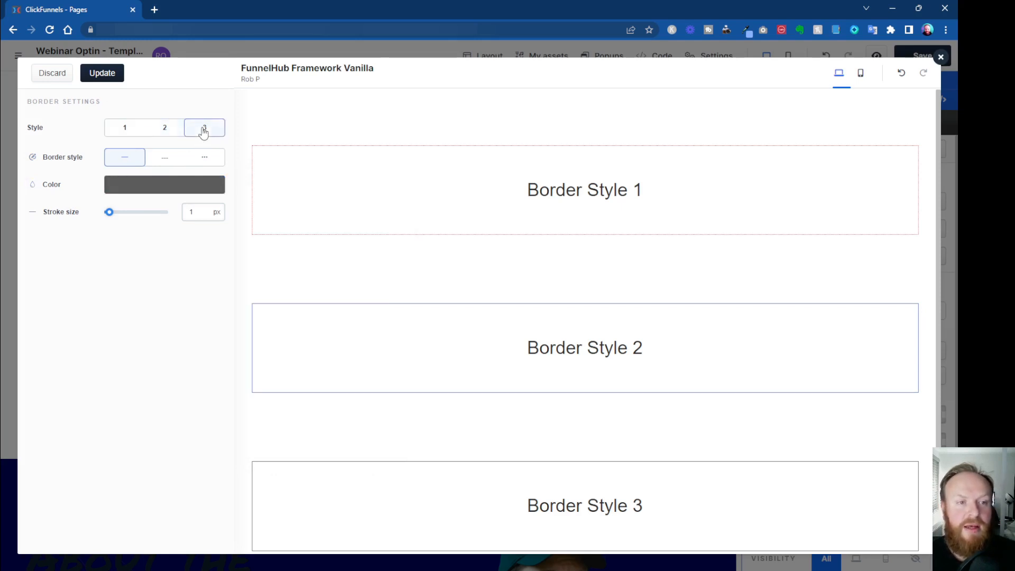
pyautogui.click(209, 188)
pyautogui.click(344, 438)
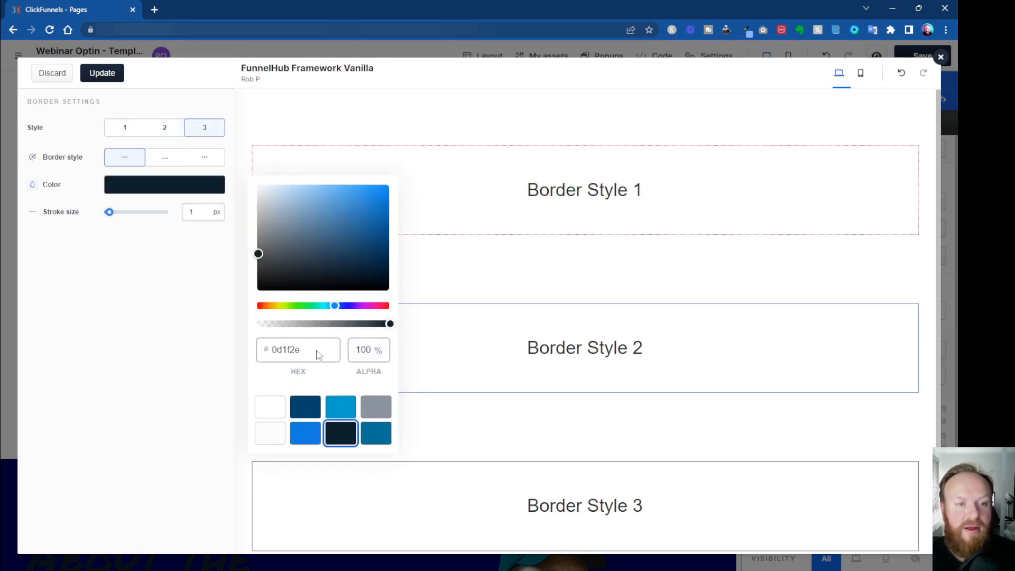
pyautogui.click(205, 158)
pyautogui.scroll(-1, 518, 375)
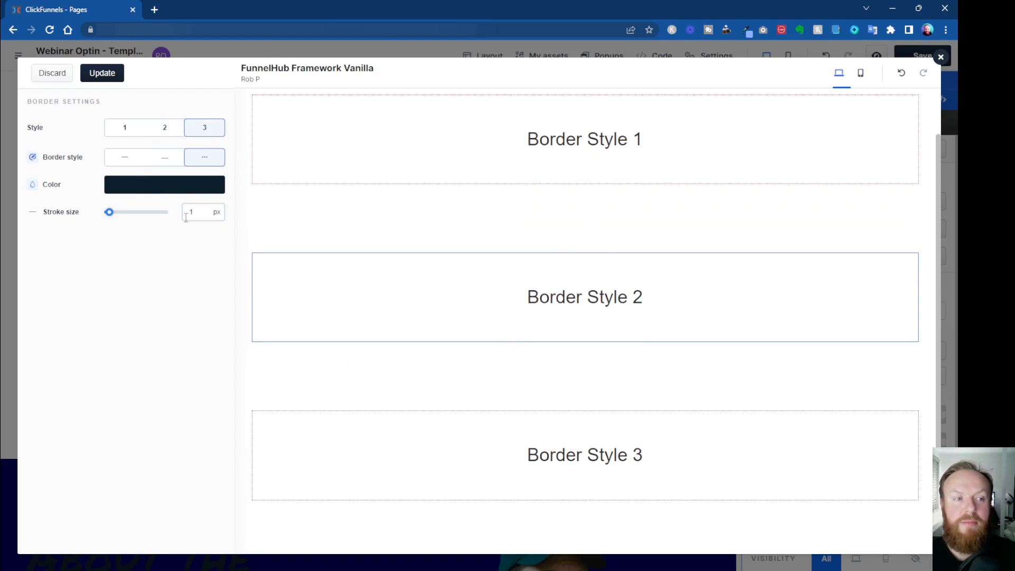
pyautogui.click(93, 103)
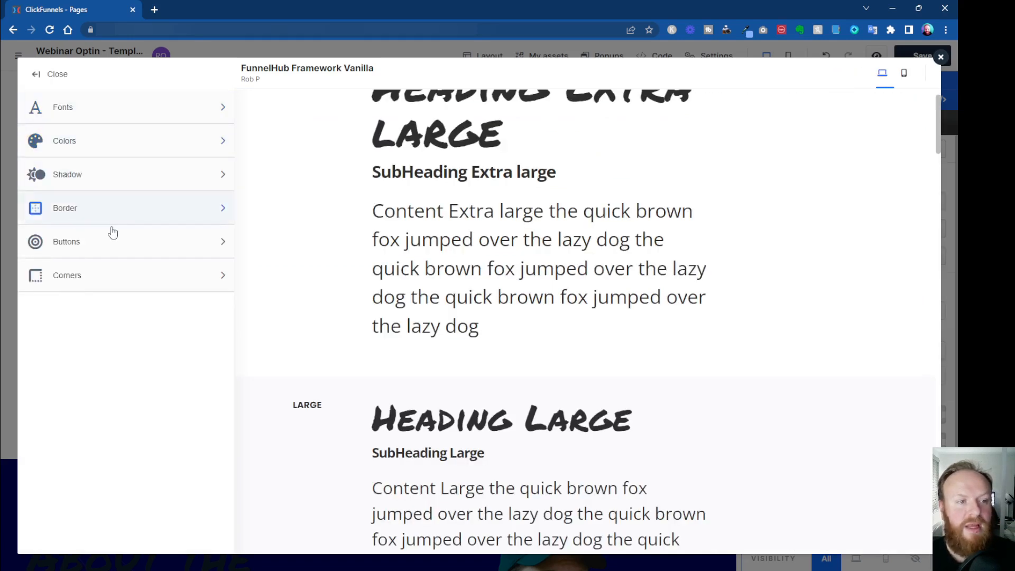
# Step: Open the style guide's button settings, compare button styles 1, 2 and 3, and review the full settings of style 2
pyautogui.click(226, 248)
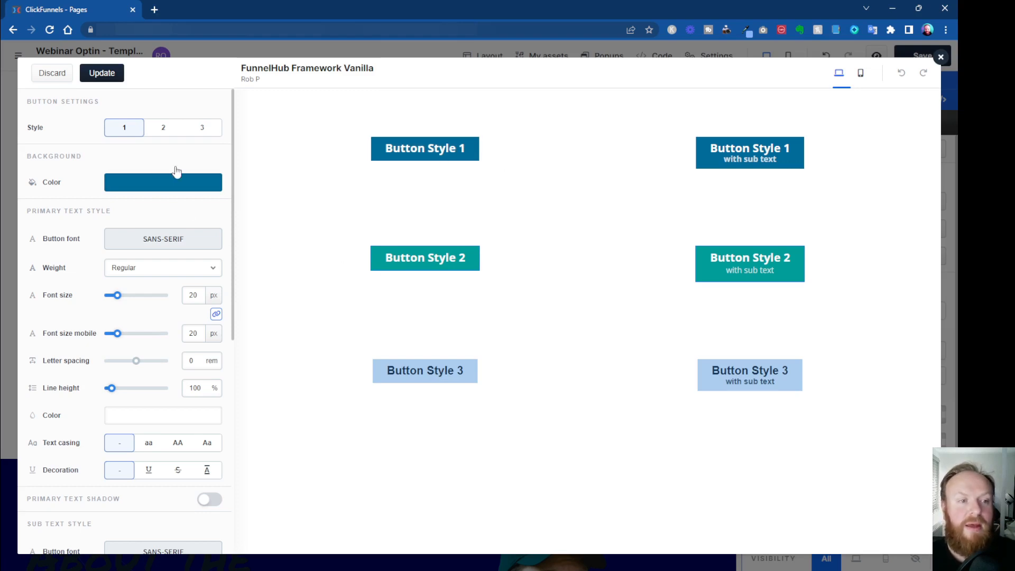
pyautogui.click(161, 128)
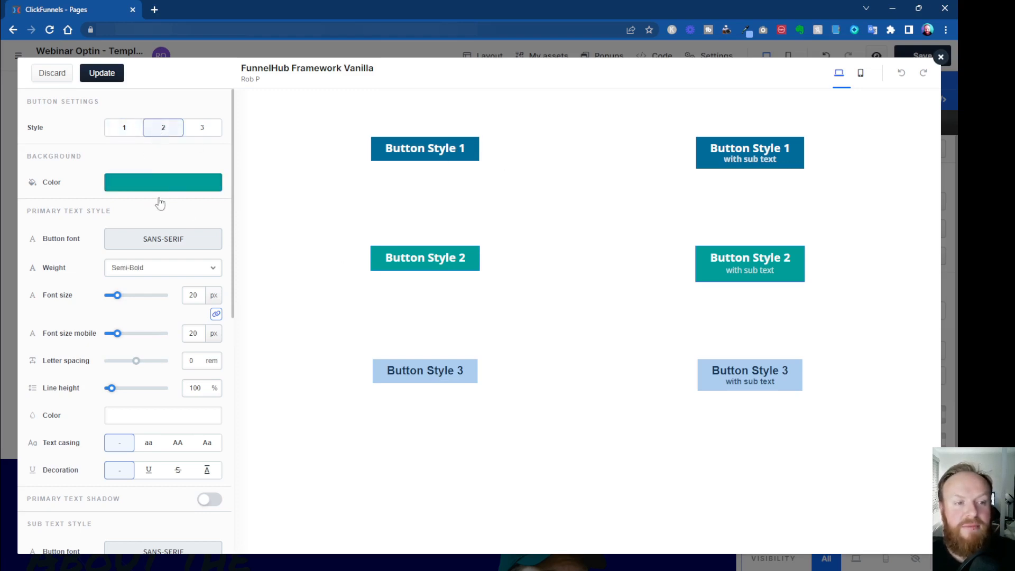
pyautogui.click(201, 129)
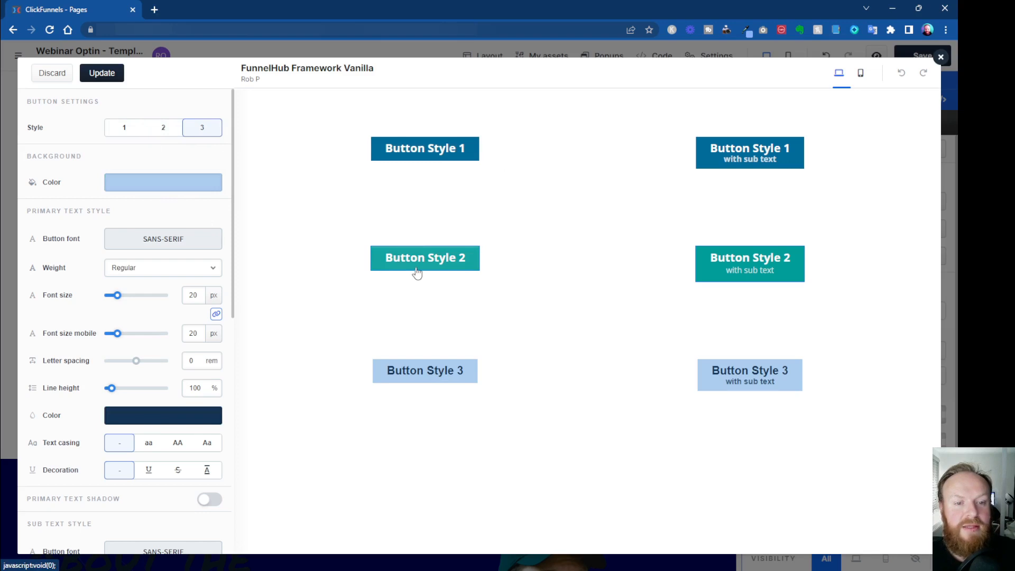
pyautogui.click(162, 128)
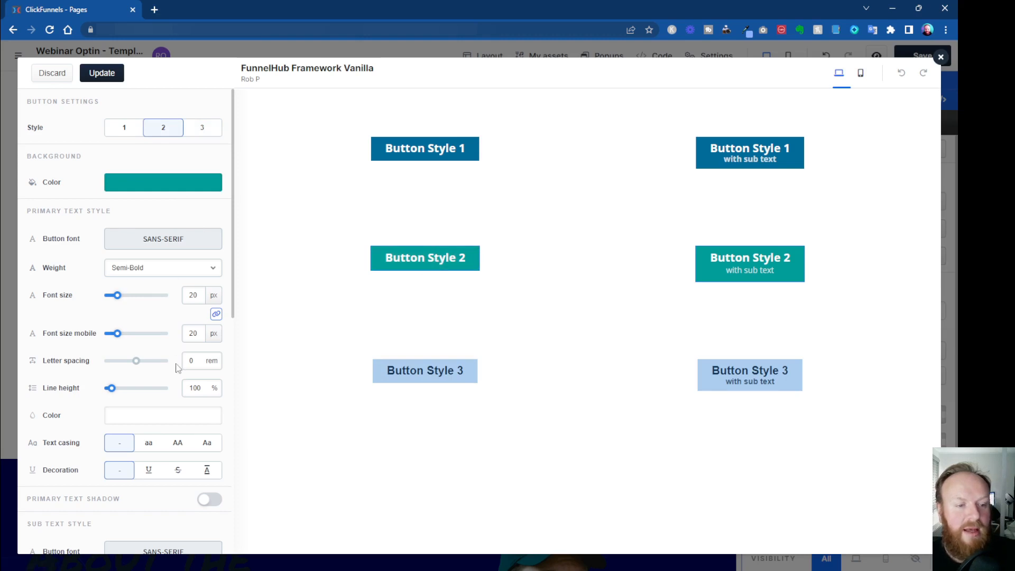
pyautogui.scroll(-6, 179, 370)
pyautogui.scroll(-2, 186, 374)
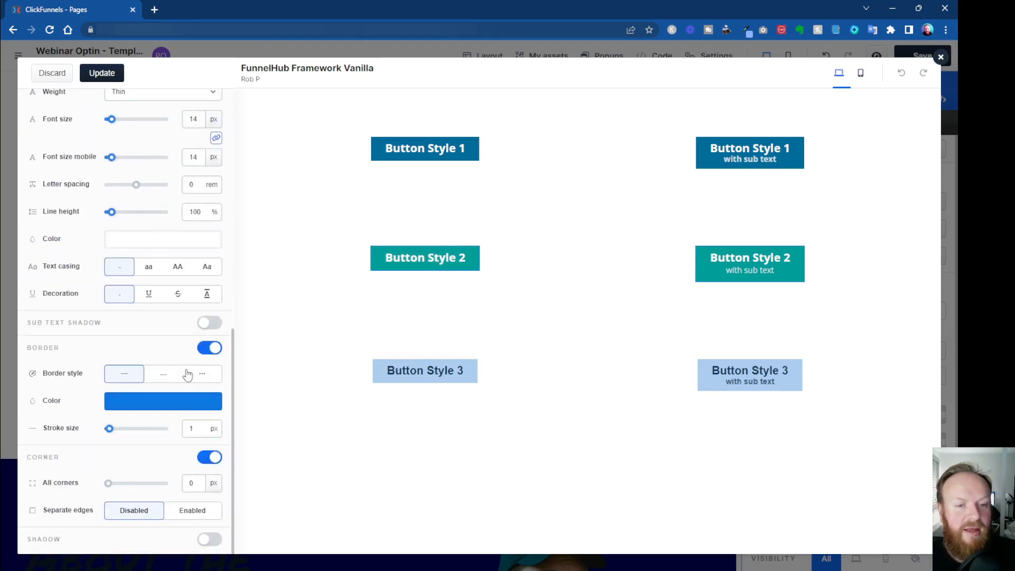
pyautogui.scroll(8, 172, 369)
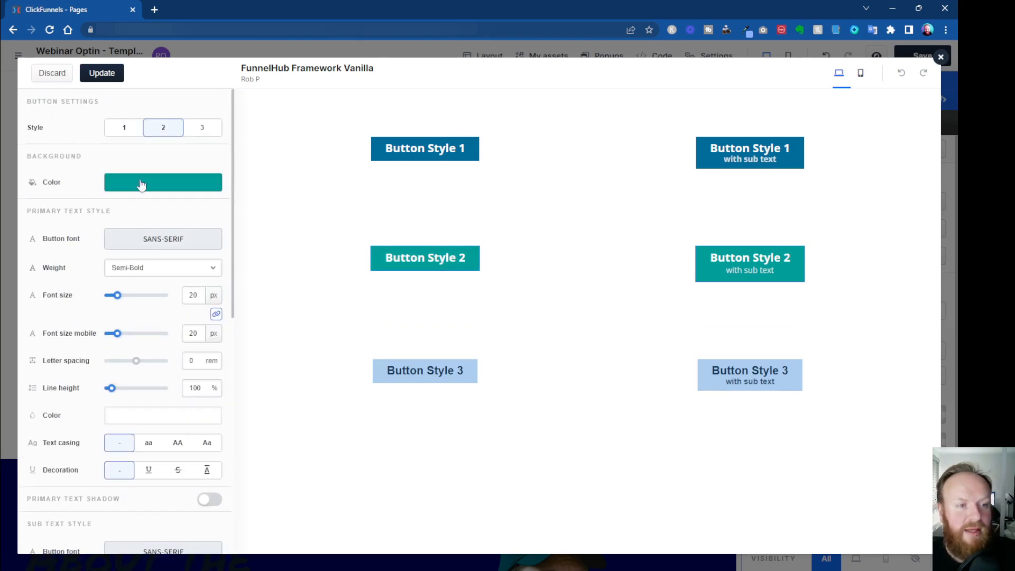
# Step: Try the Permanent Marker handwriting font on Button Style 2's primary text, and change it to Roboto
pyautogui.click(161, 239)
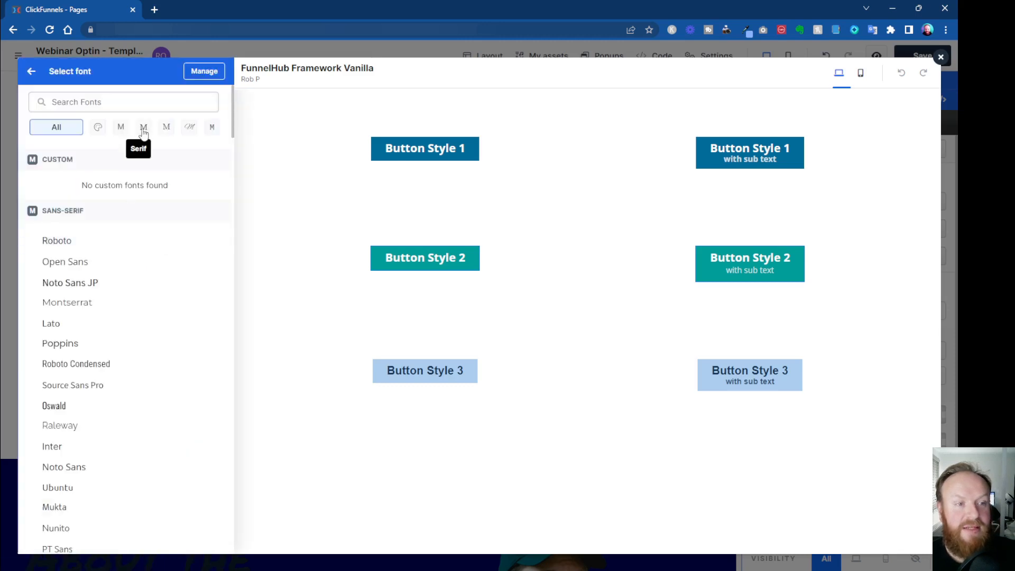
pyautogui.click(189, 127)
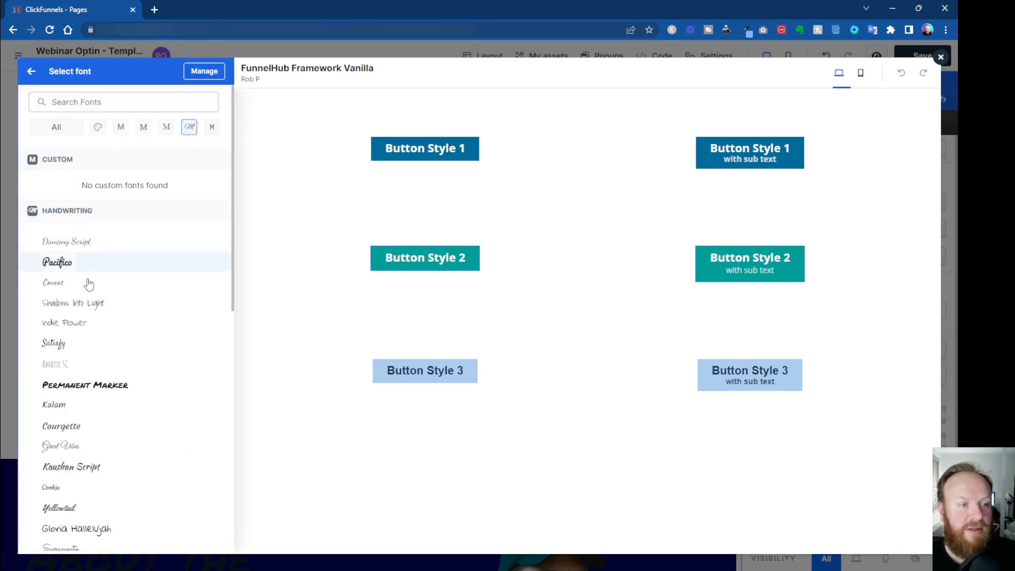
pyautogui.click(31, 386)
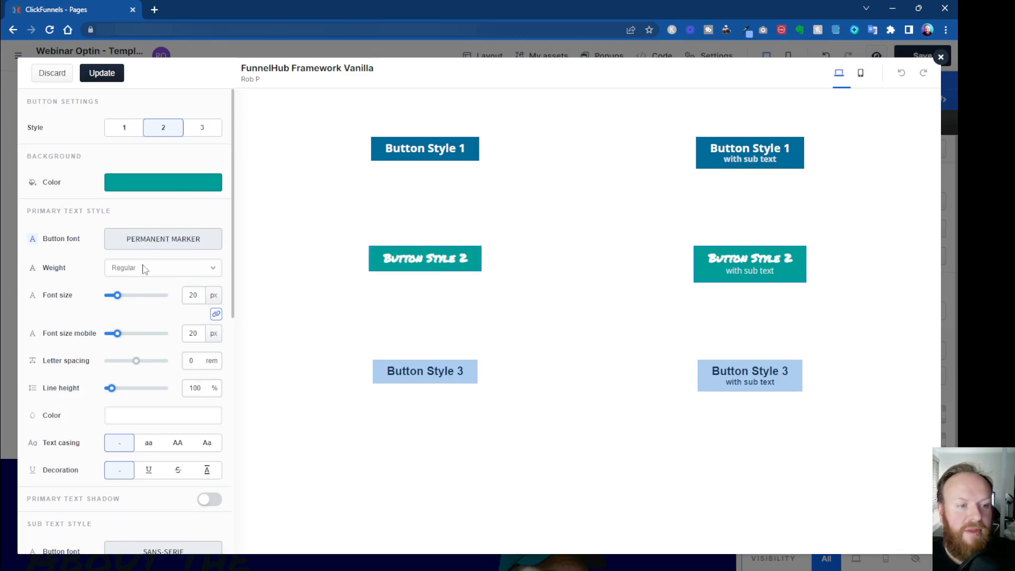
pyautogui.click(143, 239)
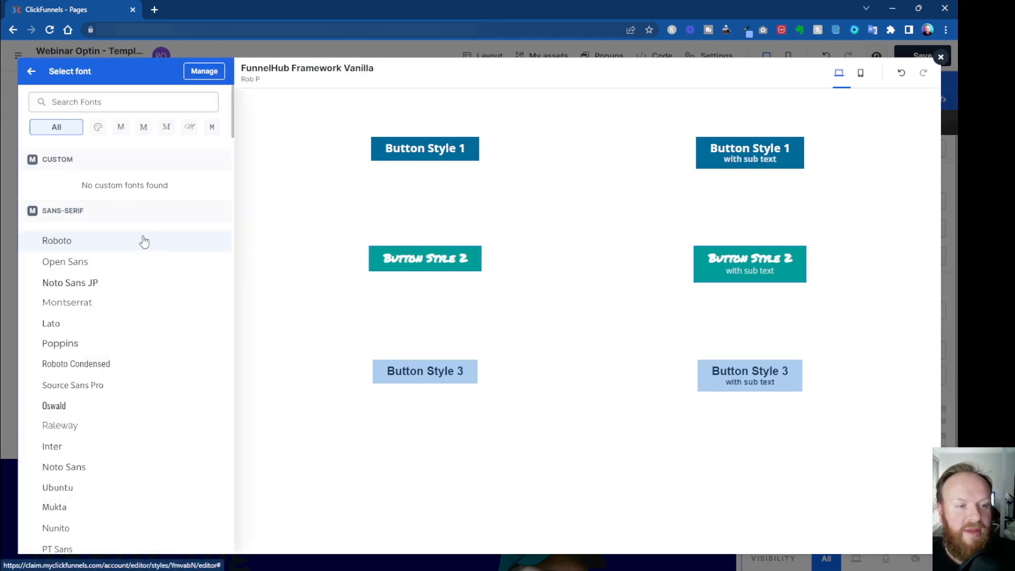
pyautogui.click(63, 245)
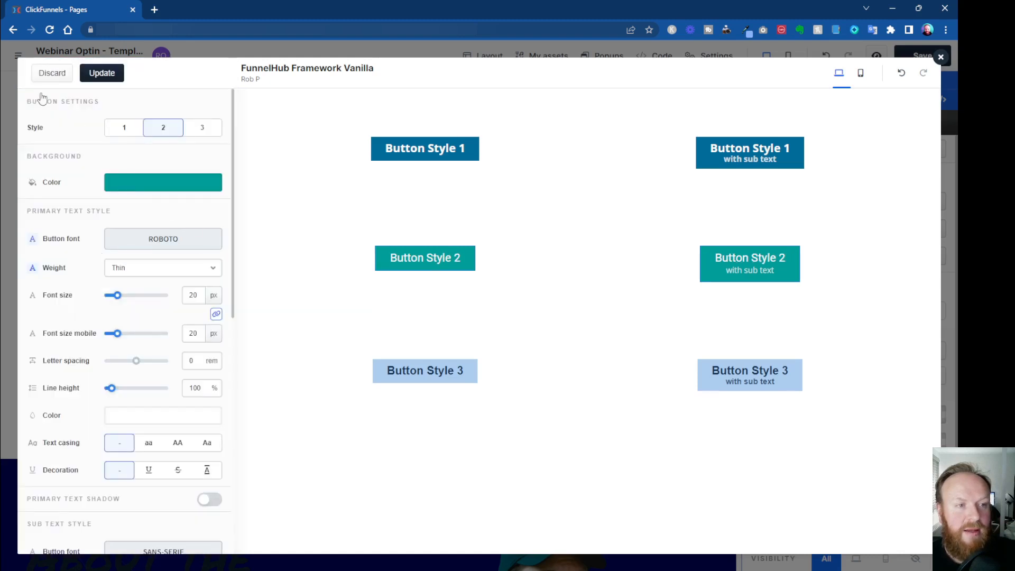
# Step: Try a Bold weight on Button Style 2's primary text, and set it to Light with a 26 px font size
pyautogui.click(158, 270)
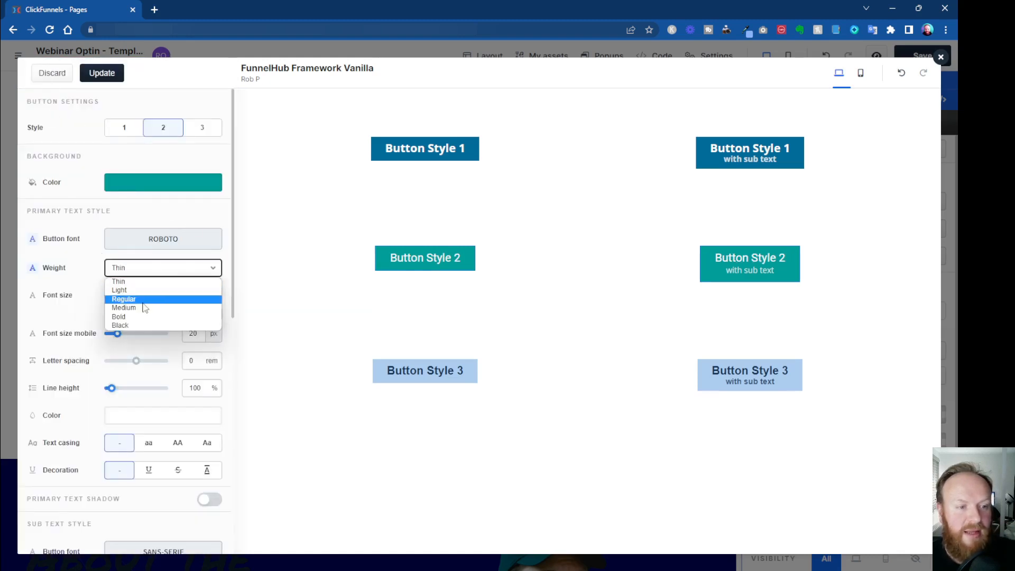
pyautogui.click(139, 317)
pyautogui.click(170, 272)
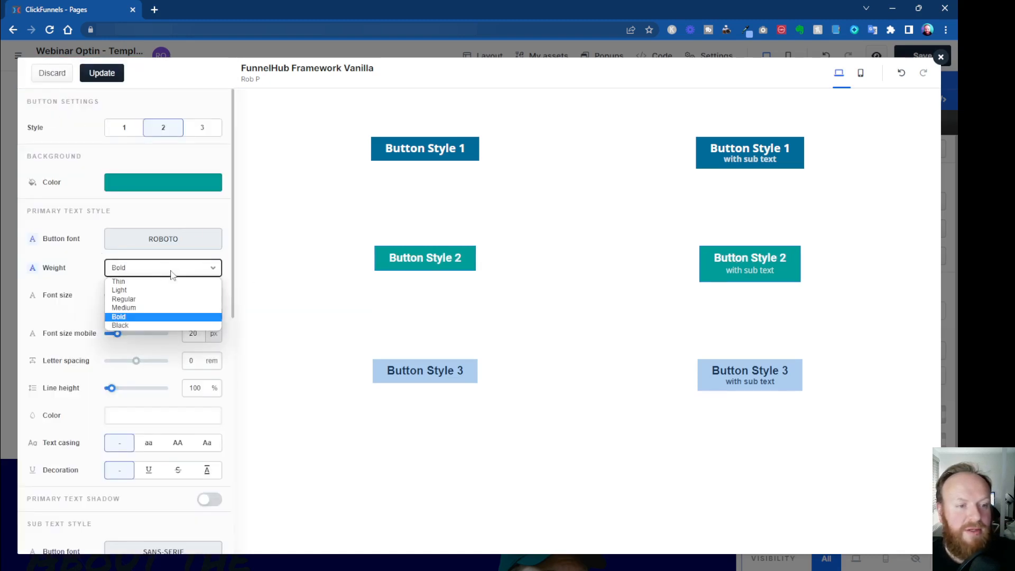
pyautogui.click(164, 290)
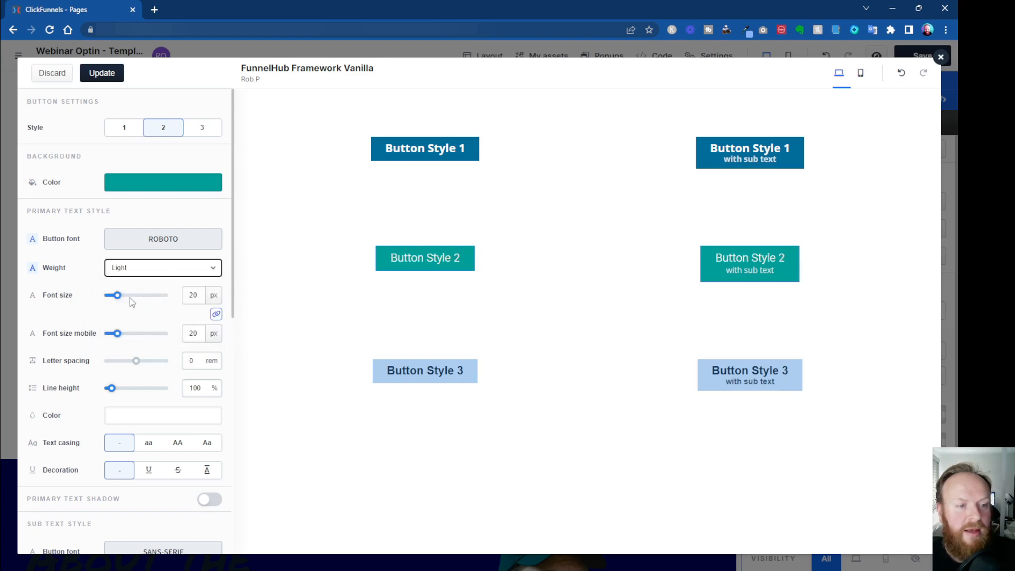
pyautogui.moveTo(118, 295)
pyautogui.mouseDown()
pyautogui.moveTo(134, 296)
pyautogui.moveTo(123, 301)
pyautogui.mouseUp()
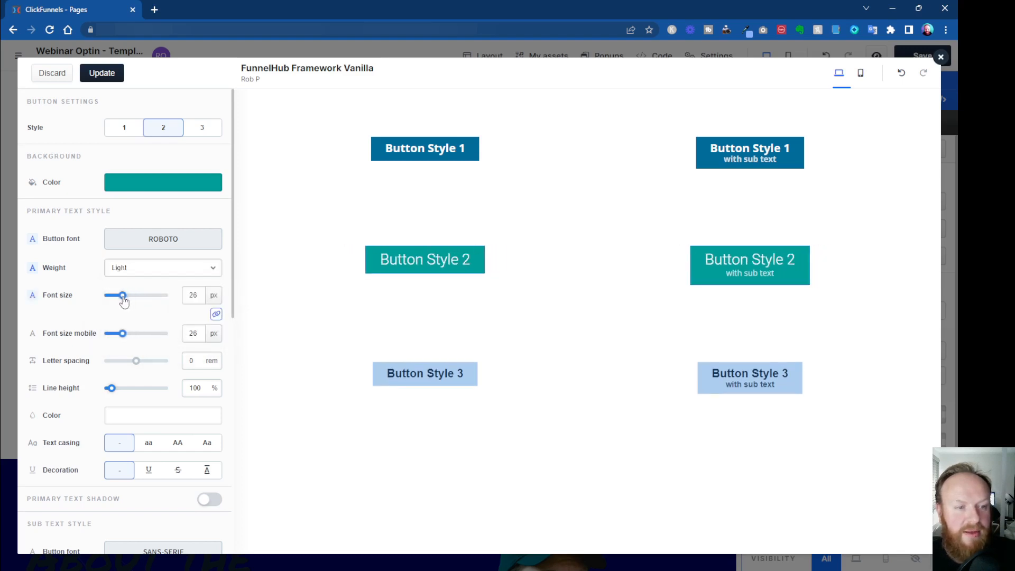
# Step: Try a separate mobile font size for Button Style 2's primary text, and link it to the desktop size again
pyautogui.scroll(-1, 127, 328)
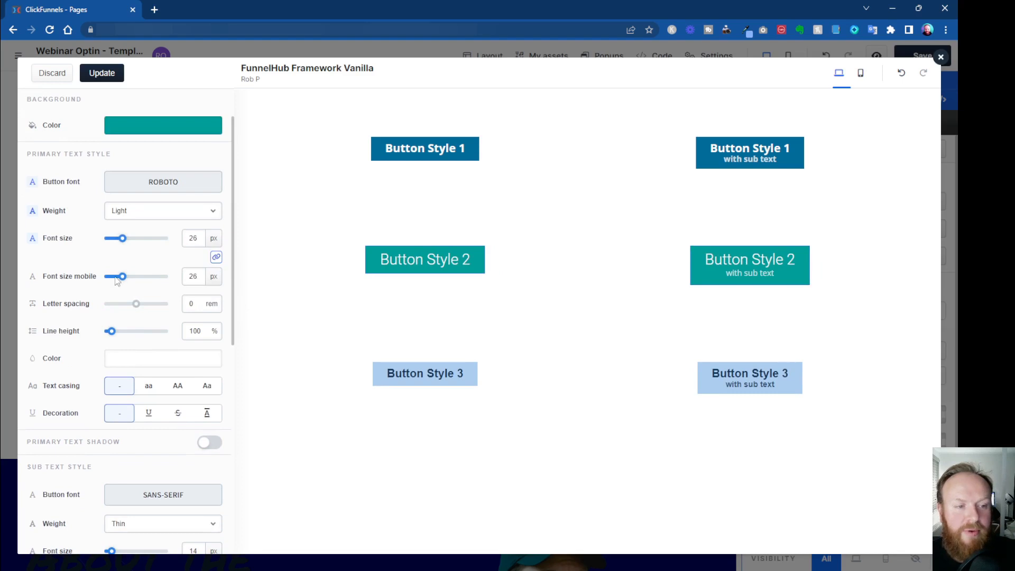
pyautogui.click(216, 259)
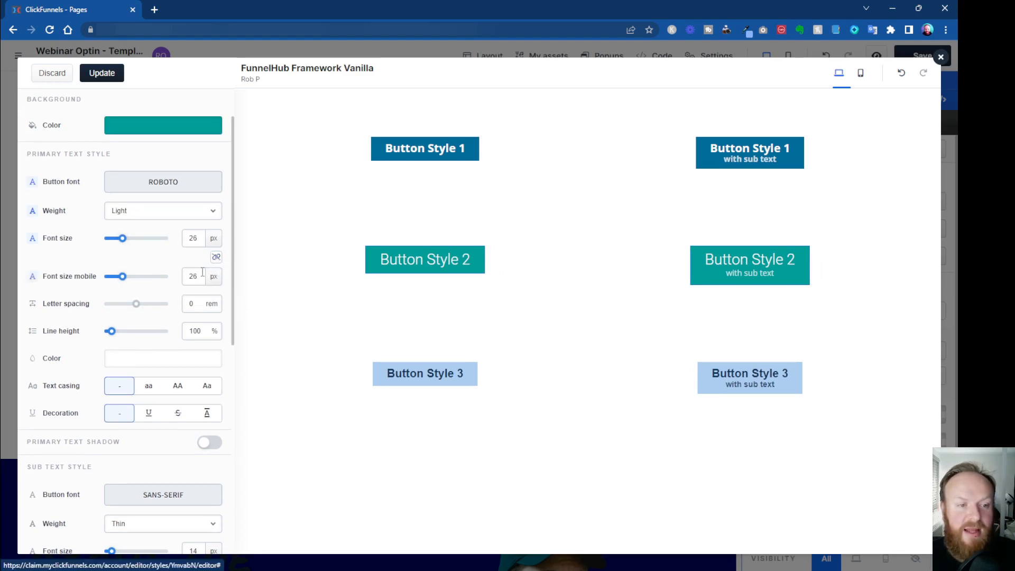
pyautogui.moveTo(122, 278); pyautogui.dragTo(122, 284)
pyautogui.click(216, 258)
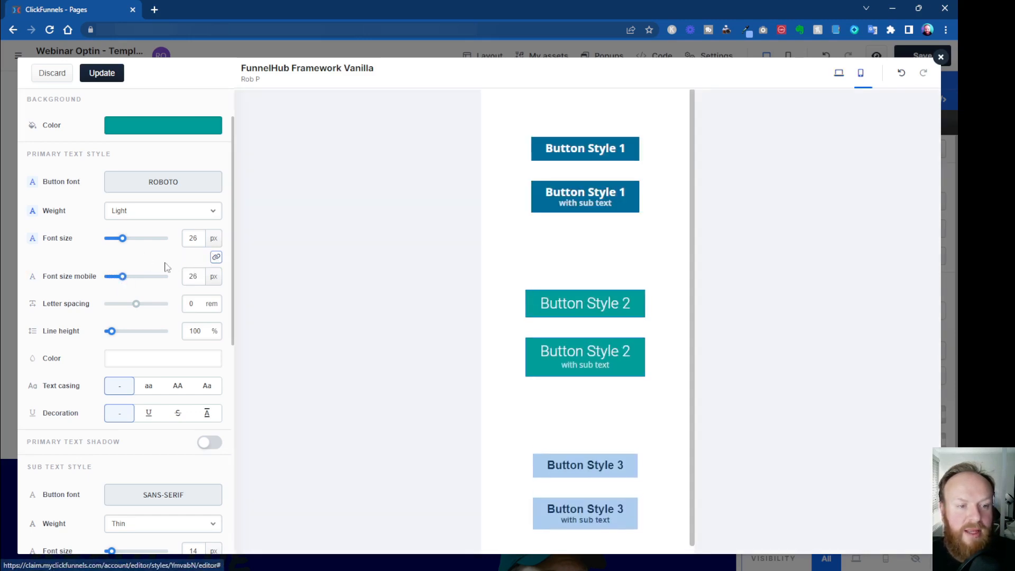
# Step: Set the letter spacing of Button Style 2's primary text to 0.24 rem and its line height to 95%
pyautogui.scroll(-1, 141, 313)
pyautogui.moveTo(136, 247); pyautogui.dragTo(113, 280)
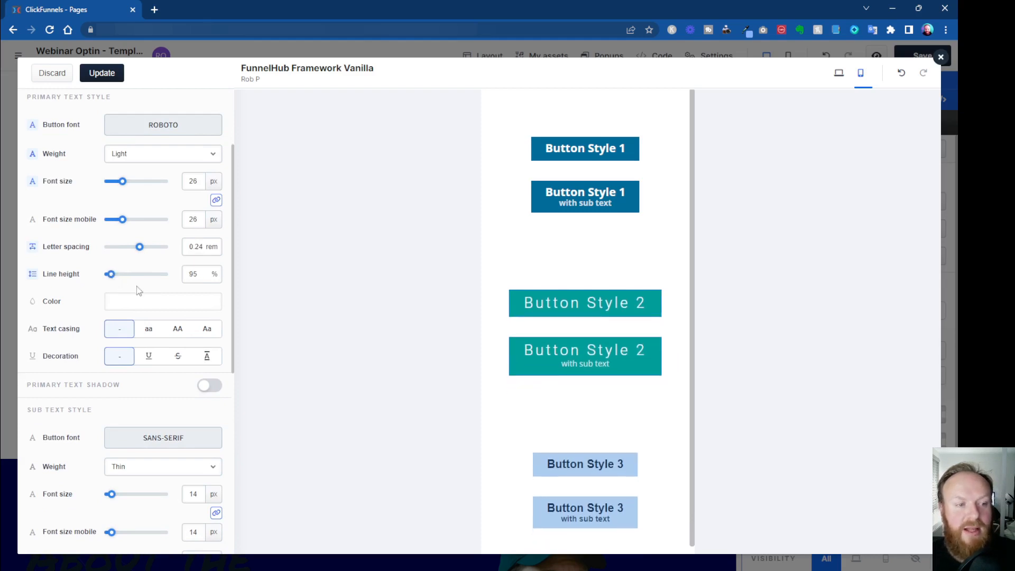
# Step: Change the primary text color of Button Style 2 to yellow-green ddff00
pyautogui.scroll(-2, 138, 290)
pyautogui.click(158, 191)
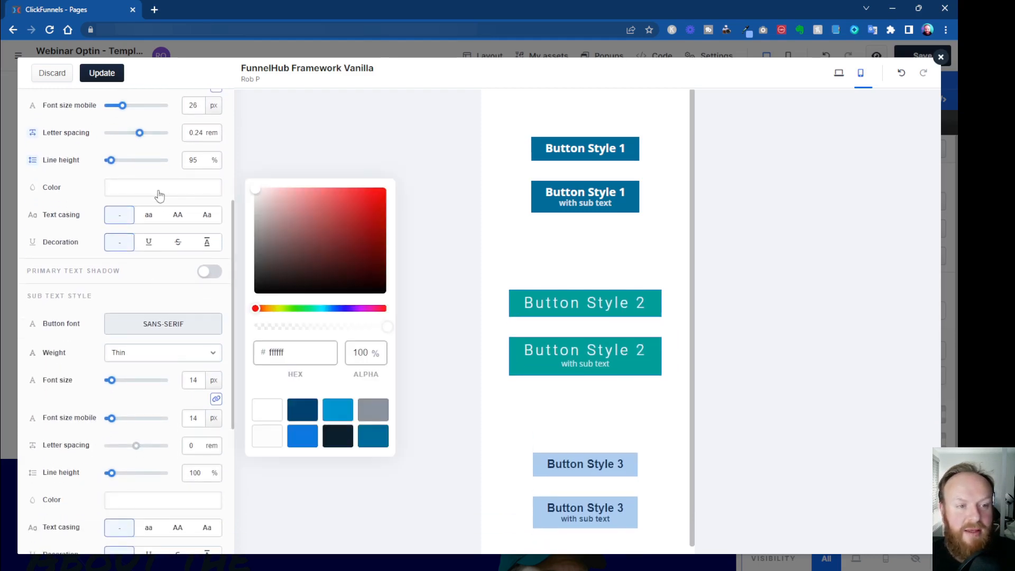
pyautogui.click(278, 309)
pyautogui.moveTo(307, 244); pyautogui.dragTo(394, 176)
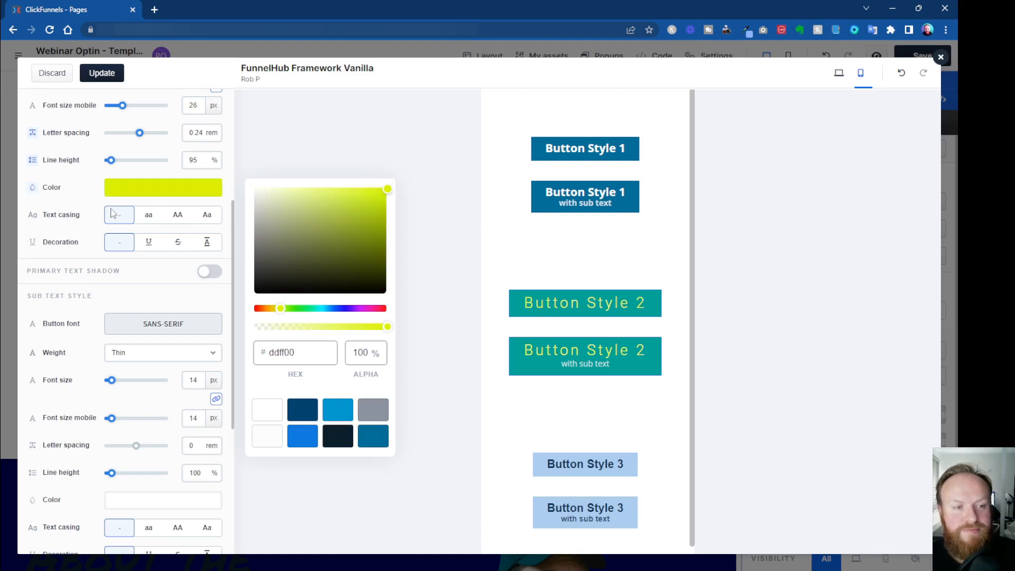
# Step: Try uppercase and lowercase casing on Button Style 2's primary text, and set it to capitalized
pyautogui.click(177, 218)
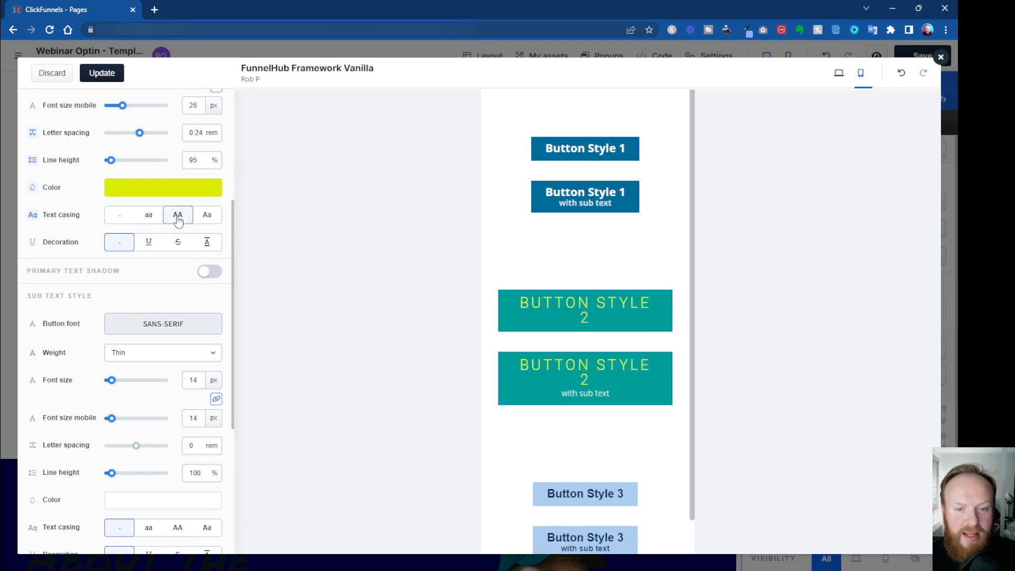
pyautogui.click(150, 223)
pyautogui.click(208, 224)
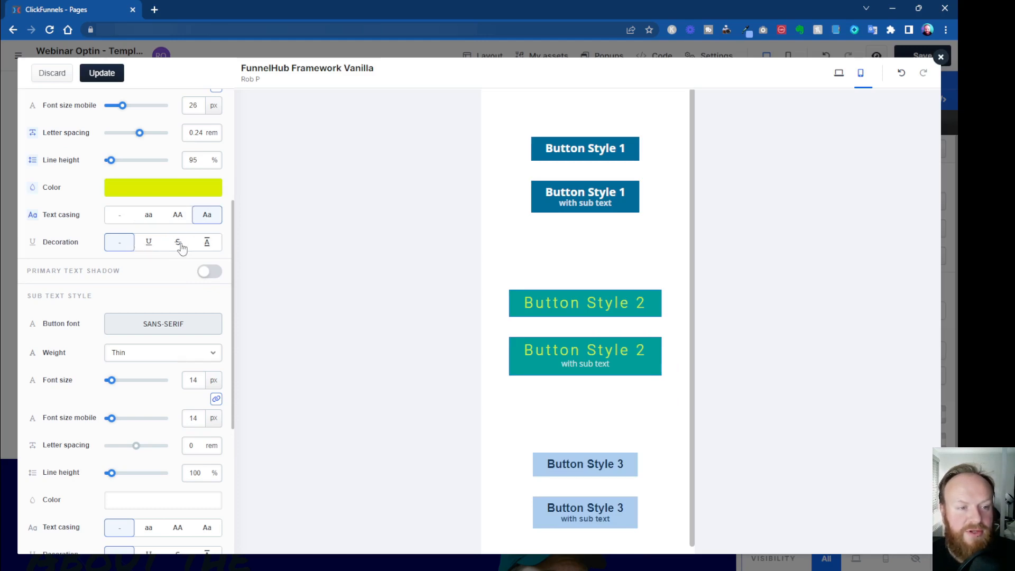
# Step: Enable the primary text shadow on Button Style 2 and change its color to black
pyautogui.scroll(-2, 209, 241)
pyautogui.click(209, 214)
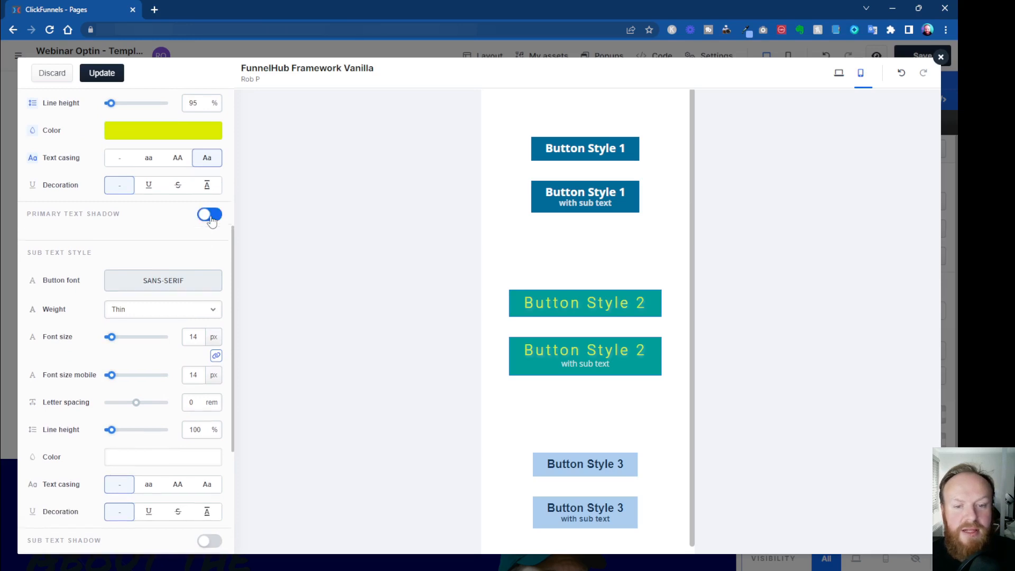
pyautogui.click(208, 324)
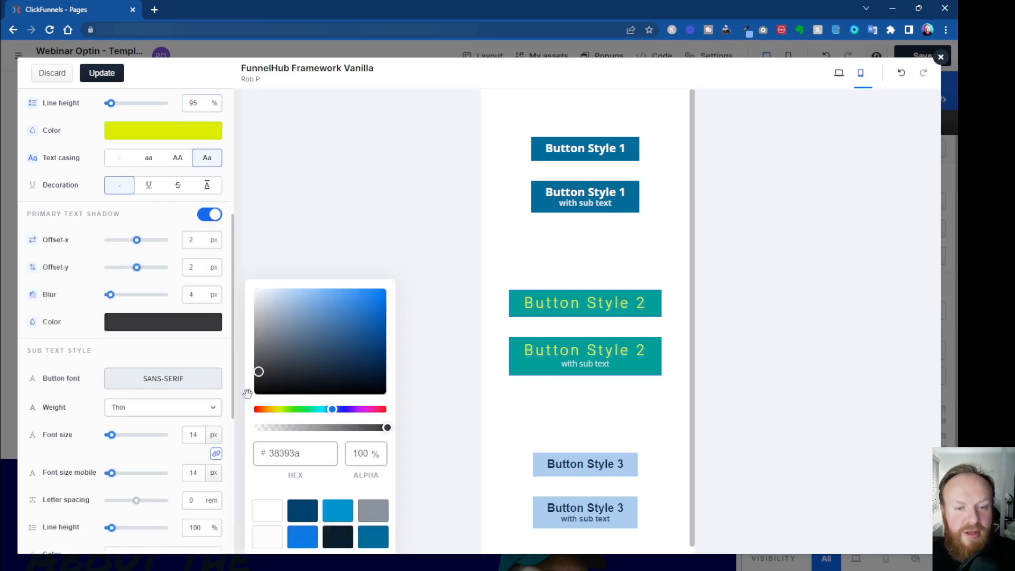
pyautogui.click(136, 252)
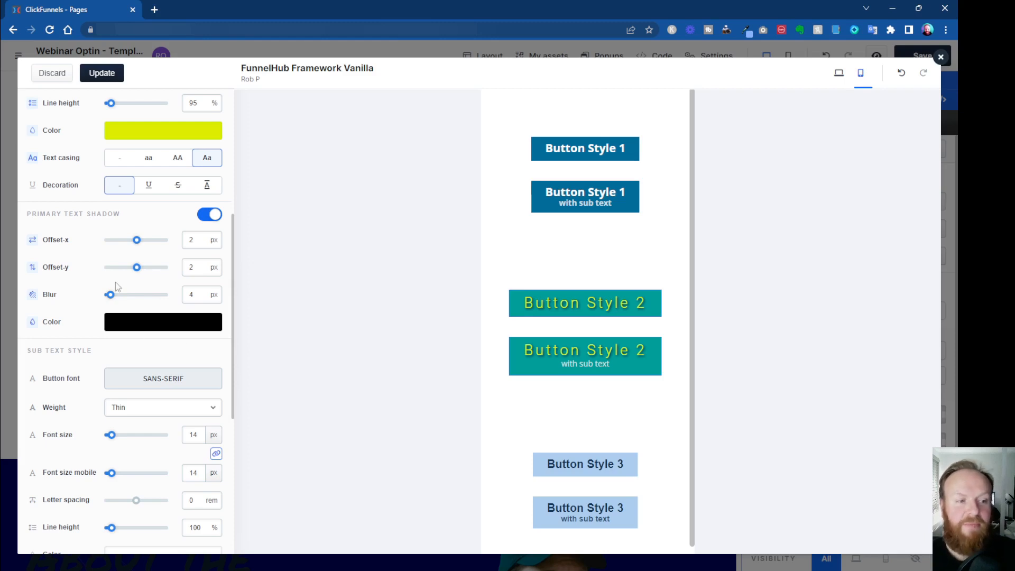
# Step: Set Button Style 2's sub text to Semi-Bold weight with a 20 px font size
pyautogui.scroll(-4, 161, 346)
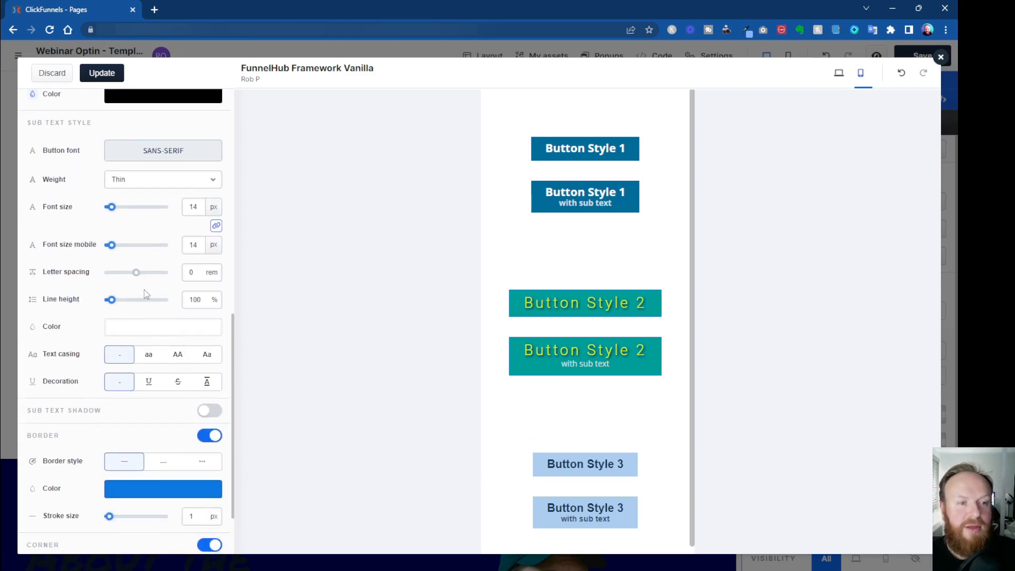
pyautogui.scroll(1, 144, 290)
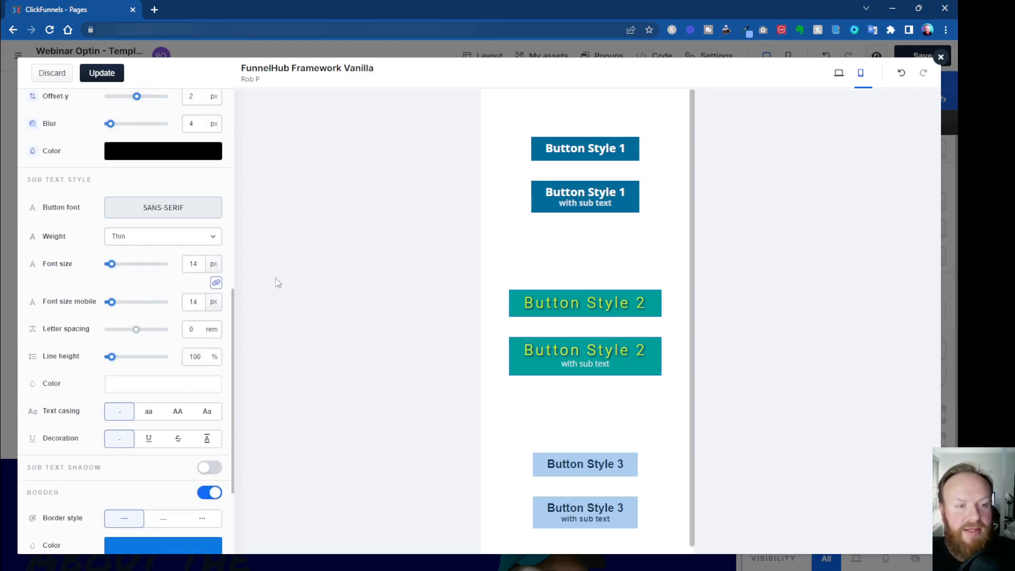
pyautogui.click(135, 242)
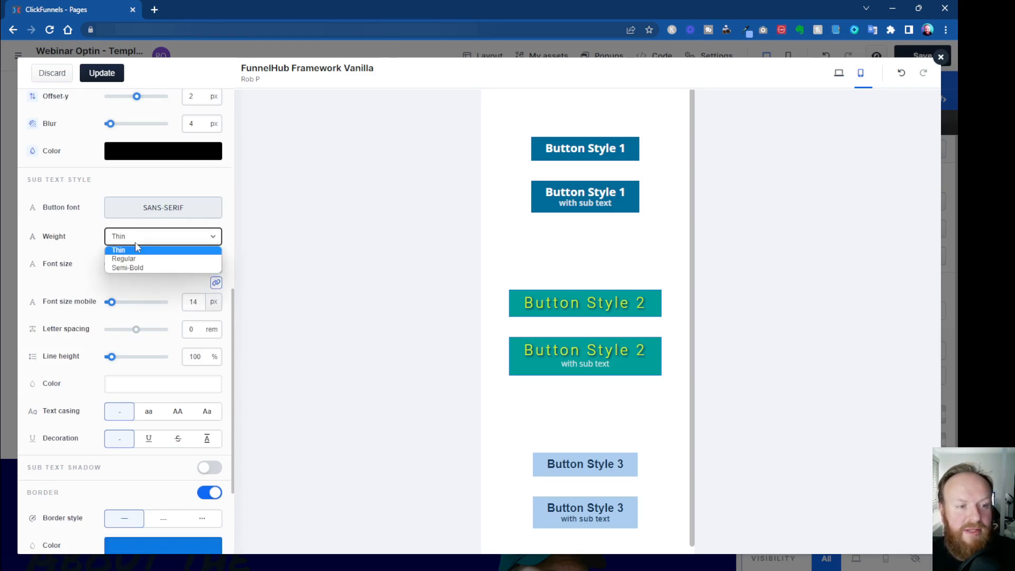
pyautogui.click(135, 267)
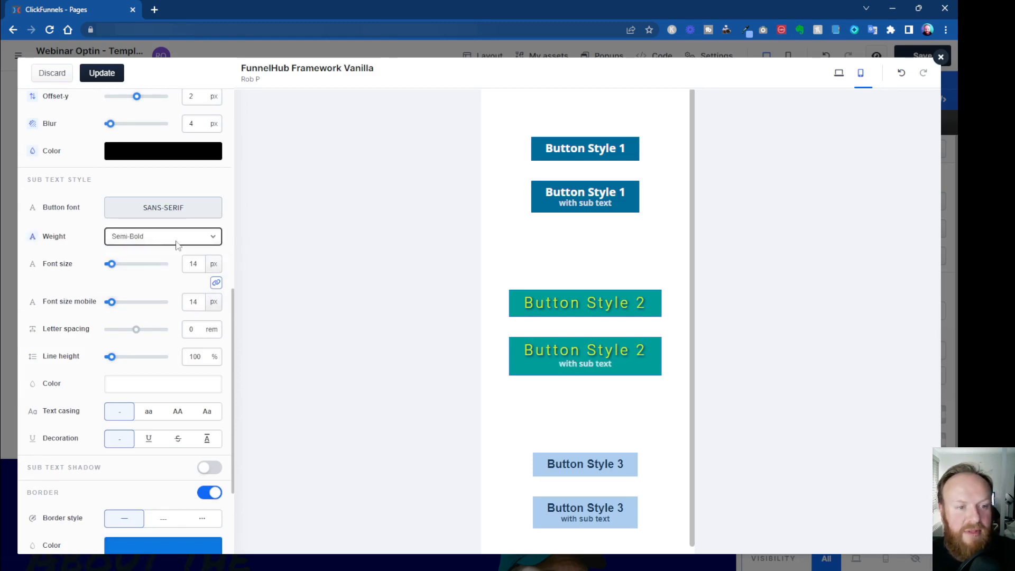
pyautogui.moveTo(117, 268)
pyautogui.mouseDown()
pyautogui.moveTo(132, 268)
pyautogui.moveTo(118, 270)
pyautogui.mouseUp()
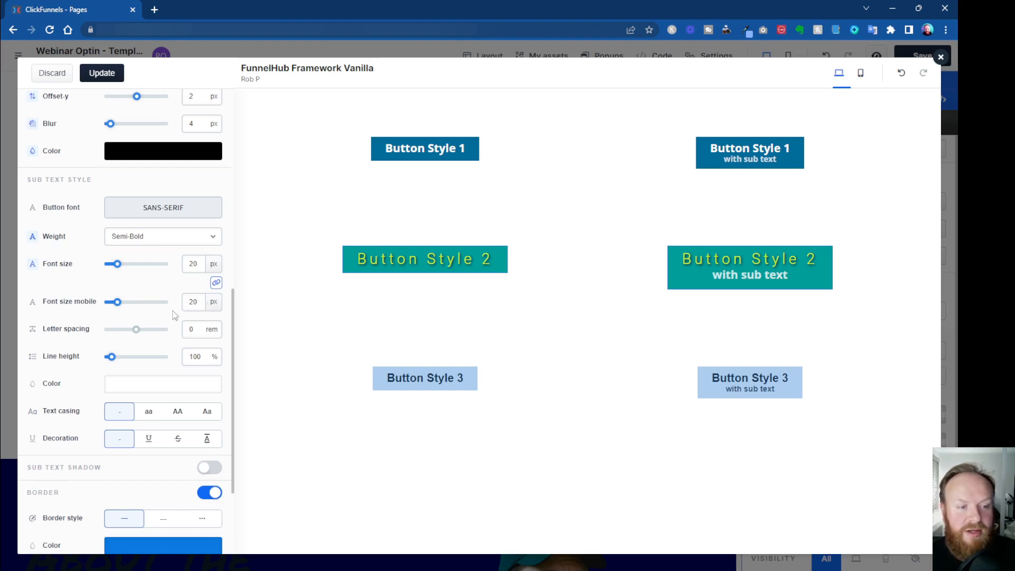
# Step: Enable the sub text shadow on Button Style 2 and set its color to dark gray 2d2d2d
pyautogui.scroll(-2, 174, 316)
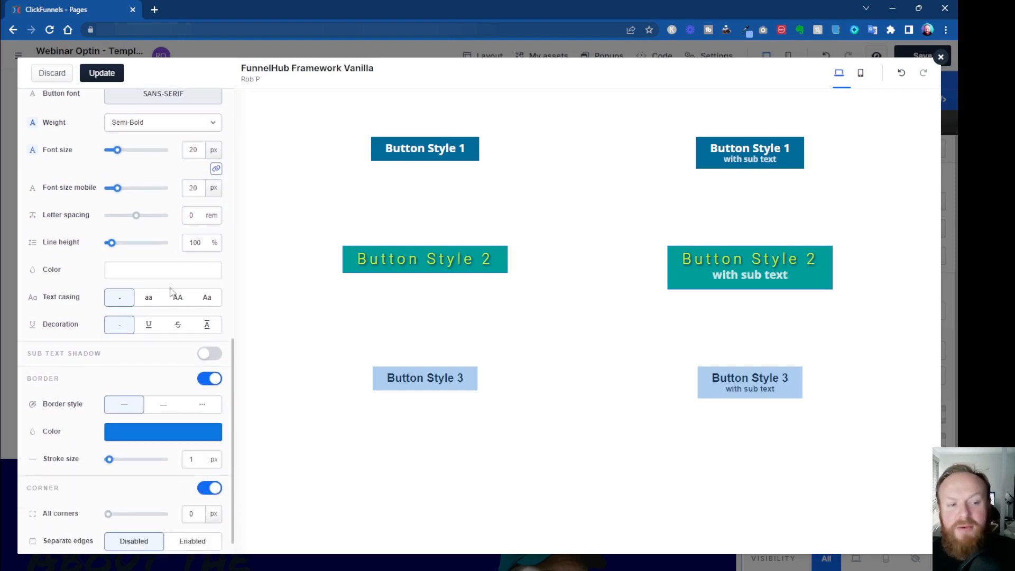
pyautogui.scroll(-1, 122, 302)
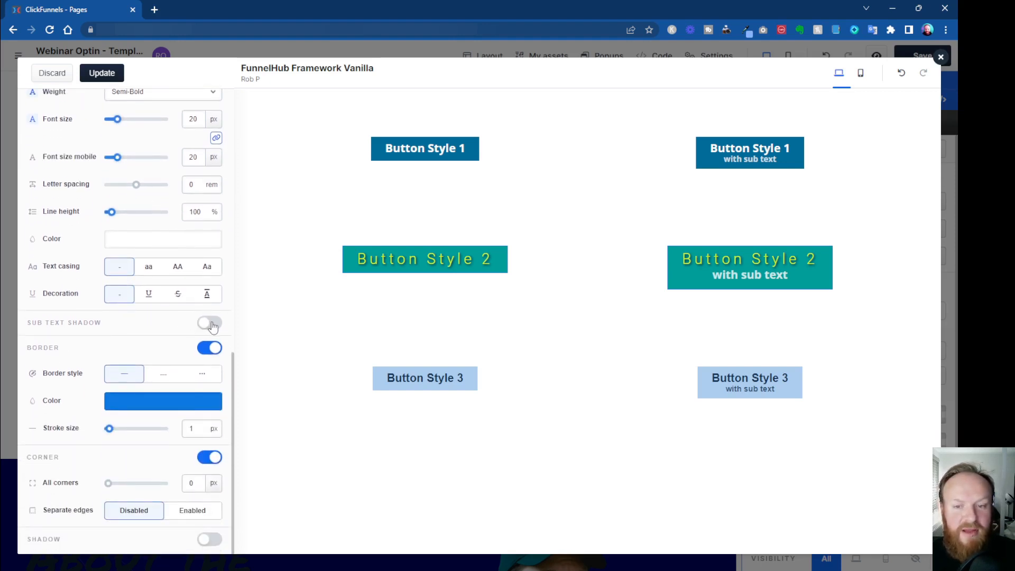
pyautogui.click(212, 324)
pyautogui.click(170, 442)
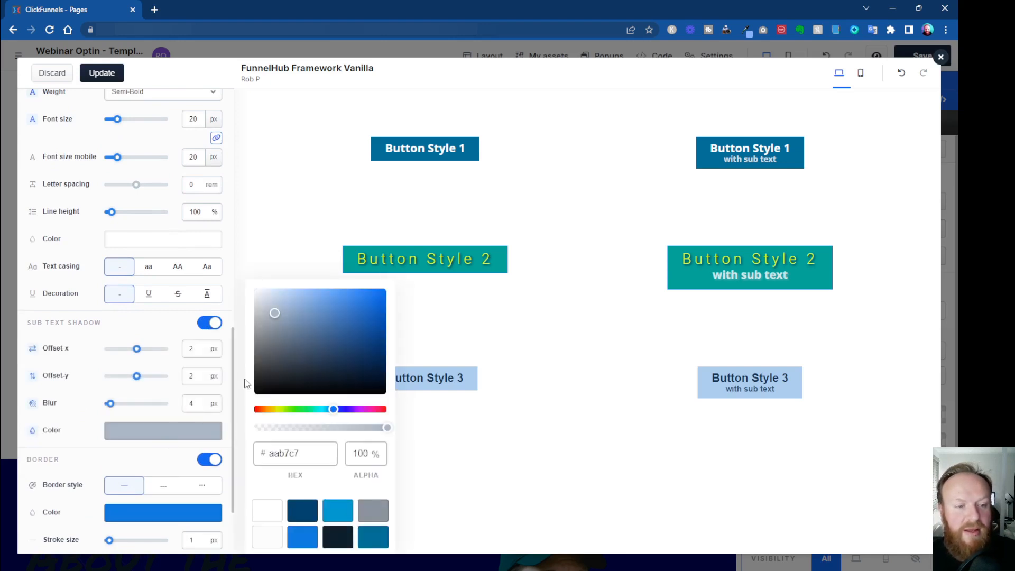
pyautogui.moveTo(260, 357); pyautogui.dragTo(256, 376)
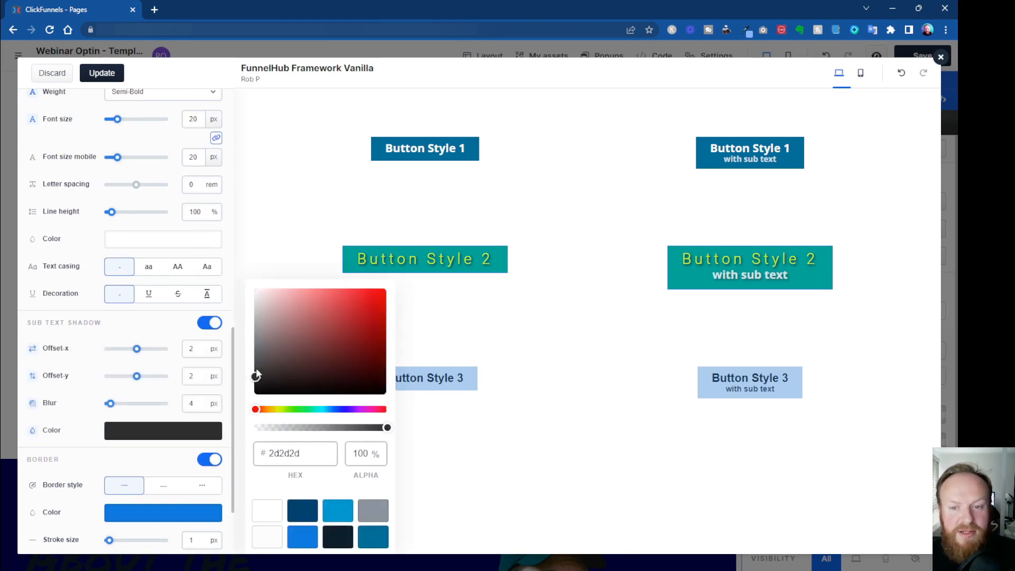
pyautogui.click(243, 323)
# Step: Give Button Style 2 a dashed border with a 6 px stroke size
pyautogui.scroll(-2, 180, 355)
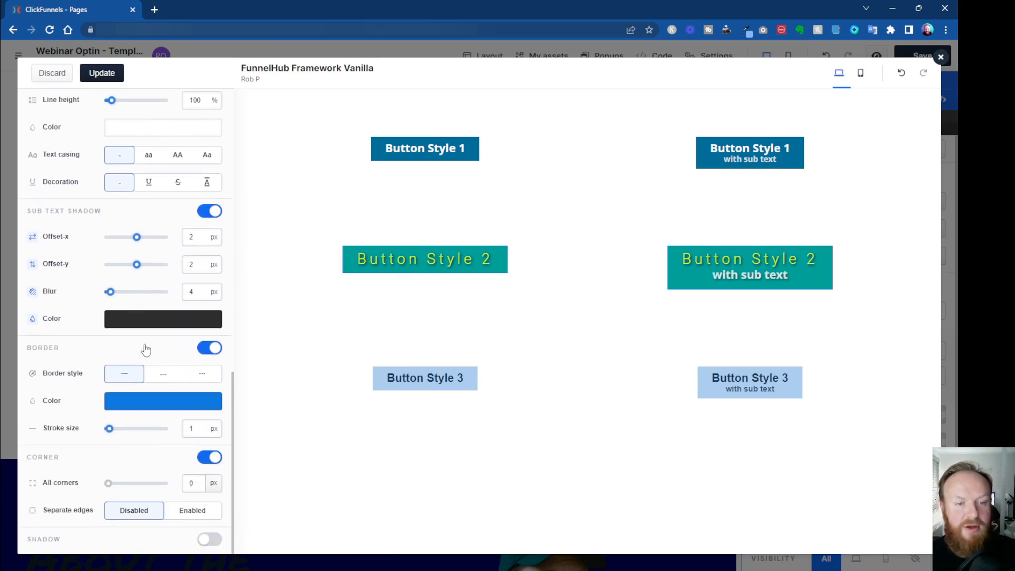
pyautogui.click(203, 378)
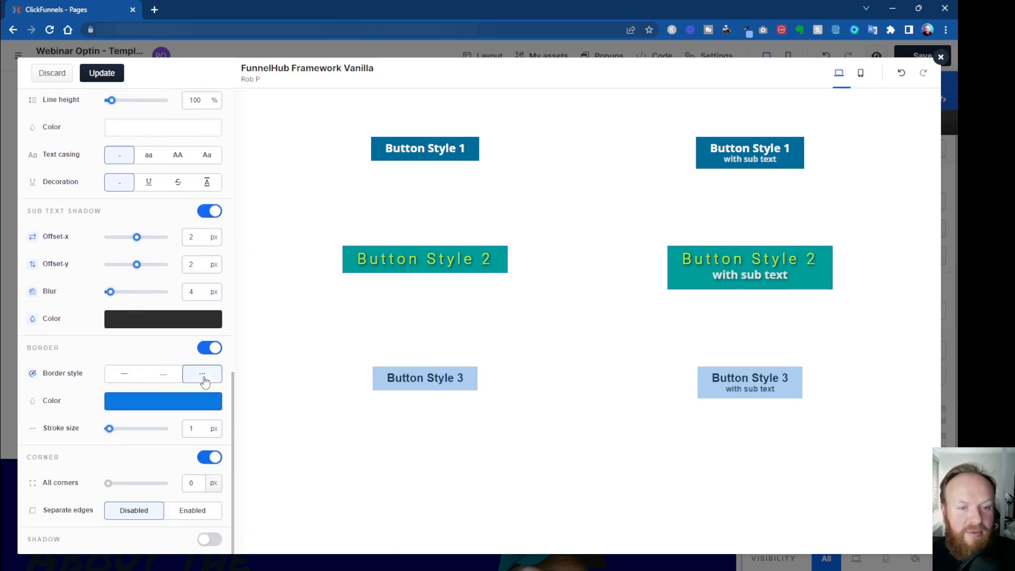
pyautogui.moveTo(110, 432); pyautogui.dragTo(116, 432)
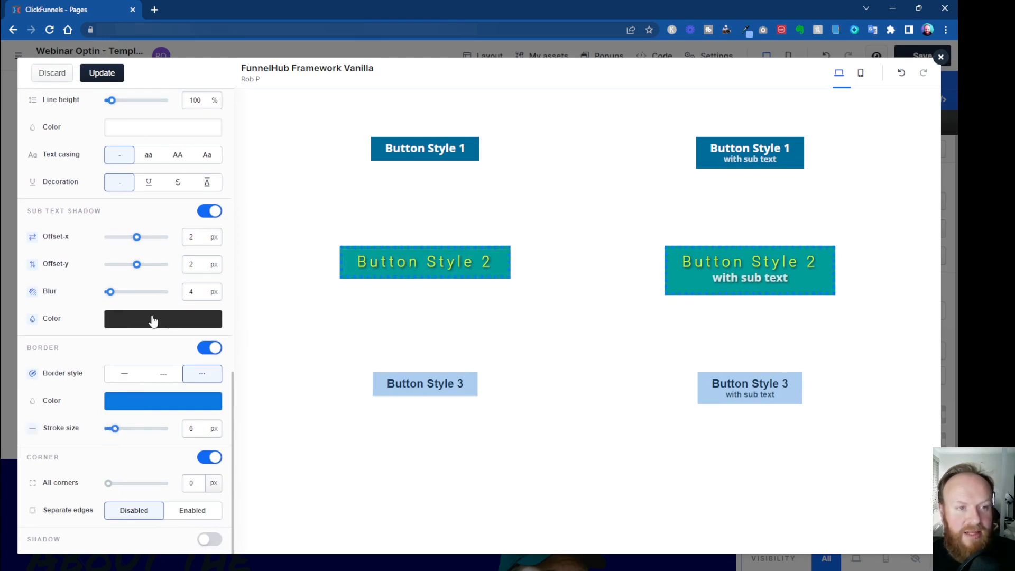
# Step: Switch the button settings to Button Style 1 and go to its border options
pyautogui.scroll(10, 149, 320)
pyautogui.scroll(4, 146, 285)
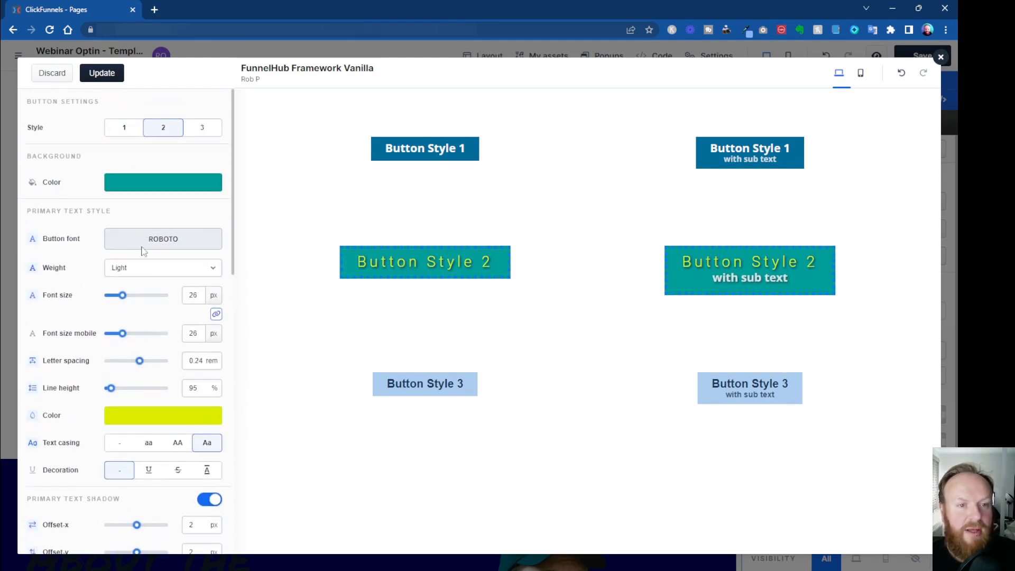
pyautogui.click(124, 129)
pyautogui.scroll(-8, 143, 383)
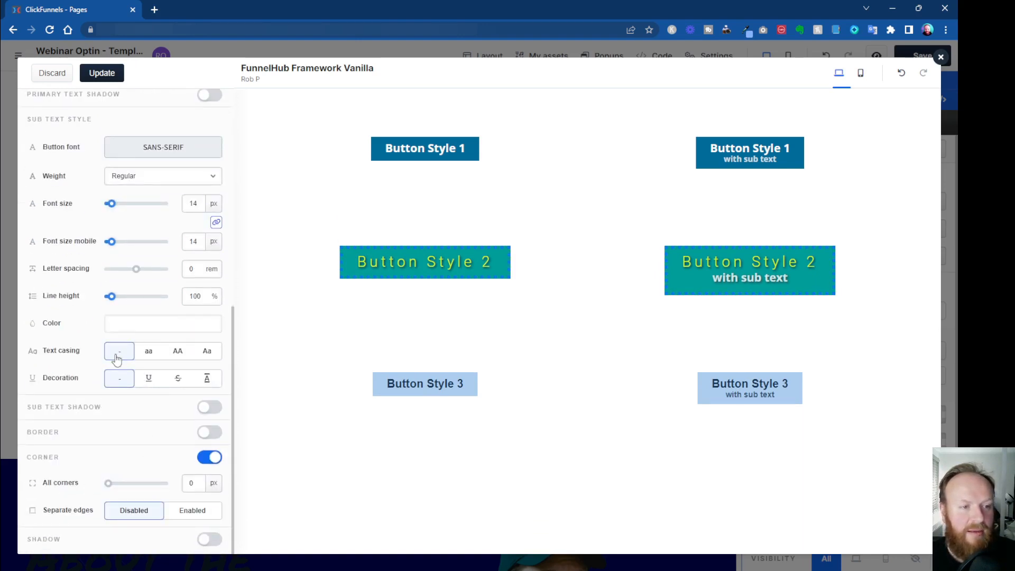
pyautogui.scroll(1, 114, 356)
pyautogui.scroll(-1, 205, 424)
# Step: Enable a solid border on Button Style 1 with a 7 px stroke in medium gray
pyautogui.click(208, 431)
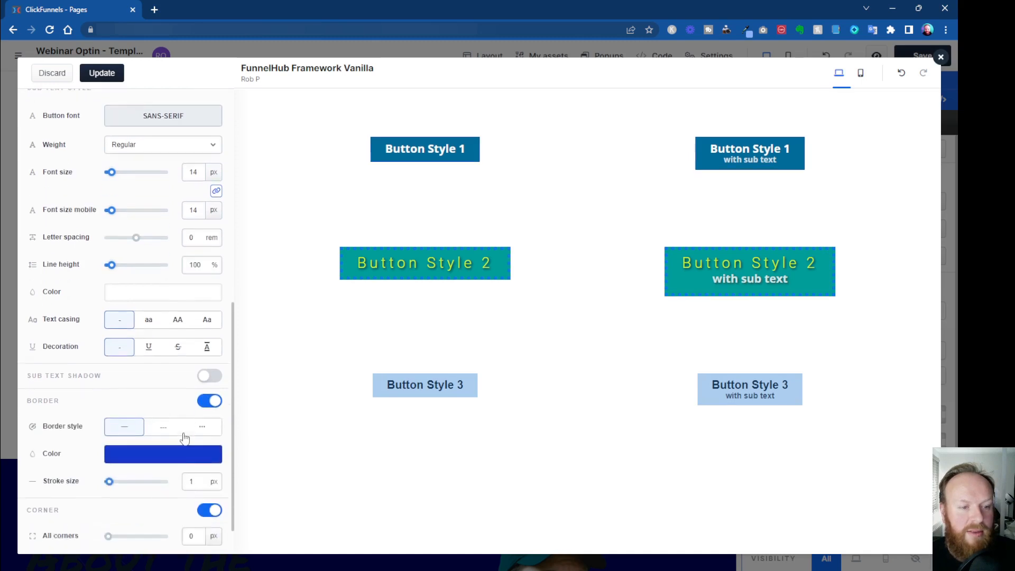
pyautogui.moveTo(110, 428); pyautogui.dragTo(117, 428)
pyautogui.click(169, 410)
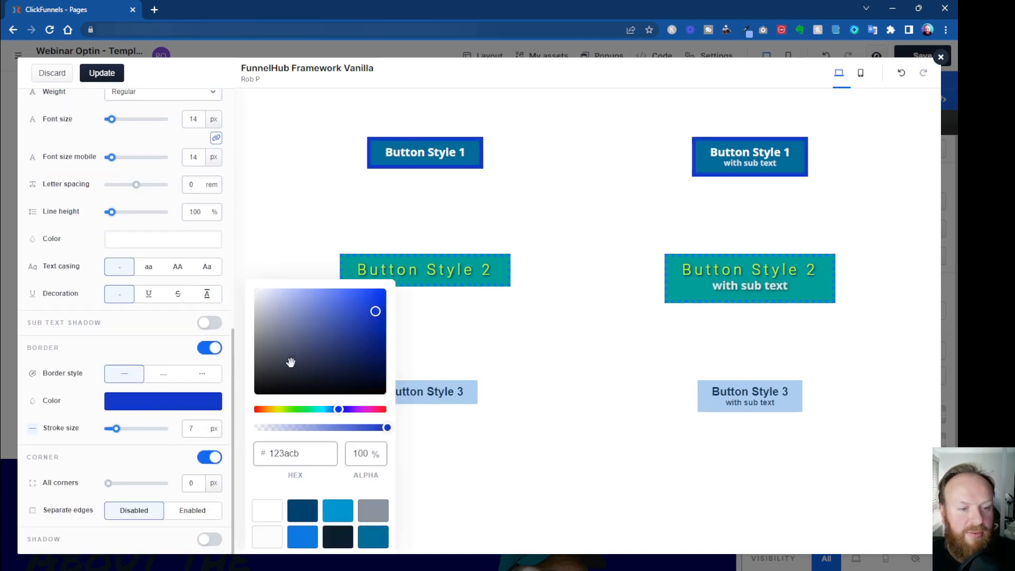
pyautogui.moveTo(290, 362); pyautogui.dragTo(227, 346)
pyautogui.click(180, 398)
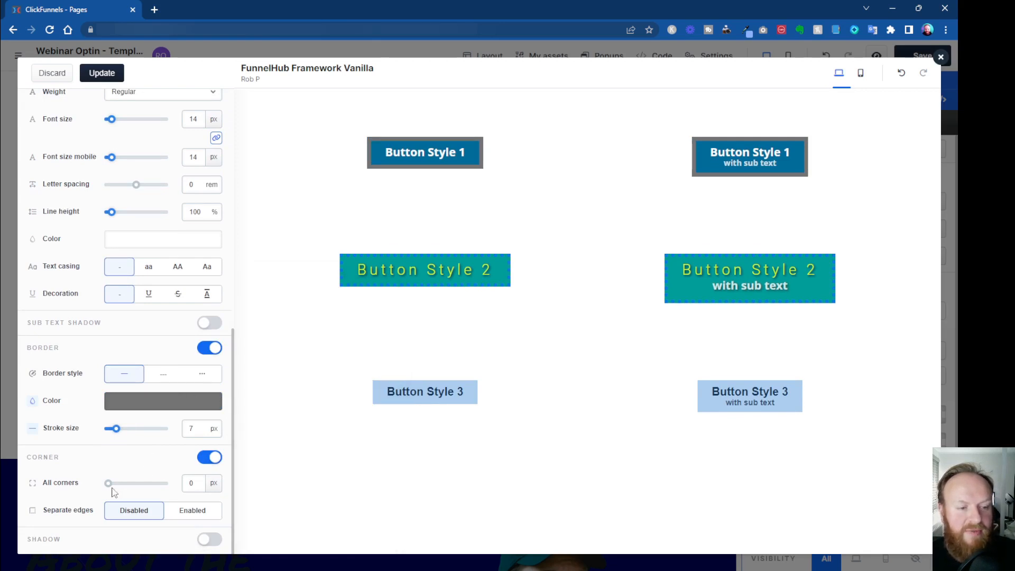
# Step: Turn off Button Style 1's border and round all of its corners to 16 px
pyautogui.moveTo(109, 484); pyautogui.dragTo(110, 484)
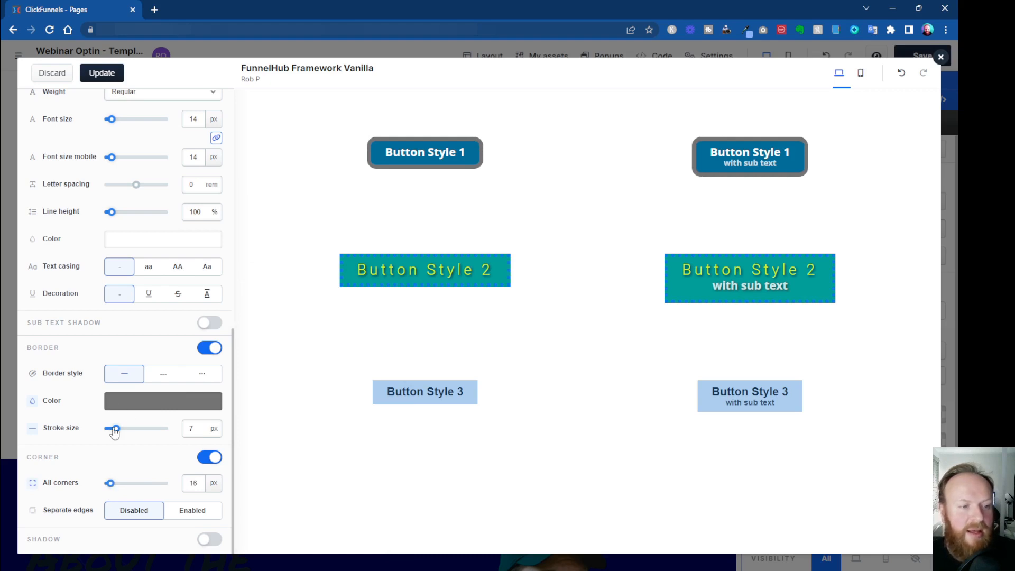
pyautogui.click(207, 348)
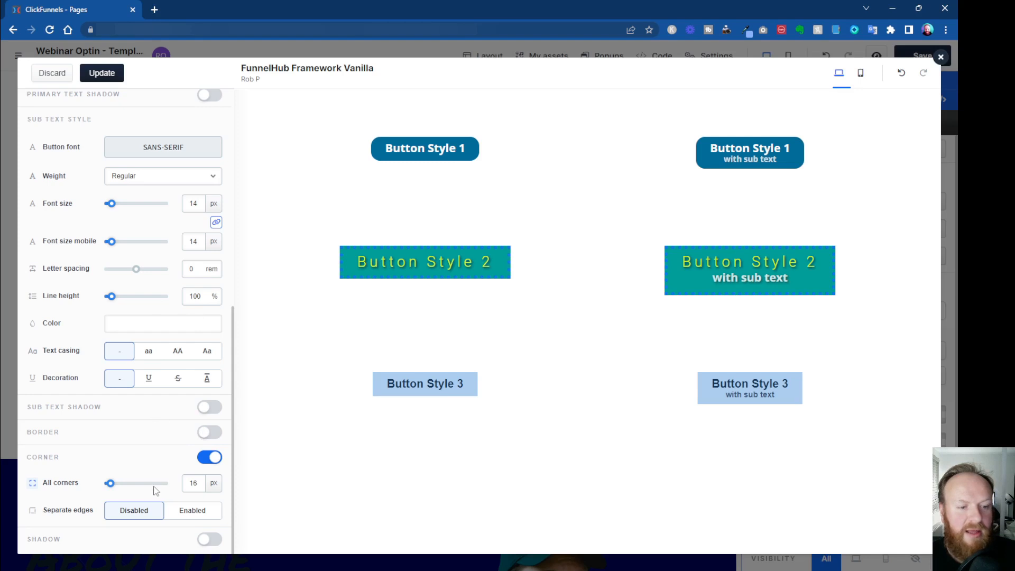
pyautogui.moveTo(109, 484)
pyautogui.mouseDown()
pyautogui.moveTo(137, 491)
pyautogui.moveTo(110, 488)
pyautogui.mouseUp()
pyautogui.click(197, 484)
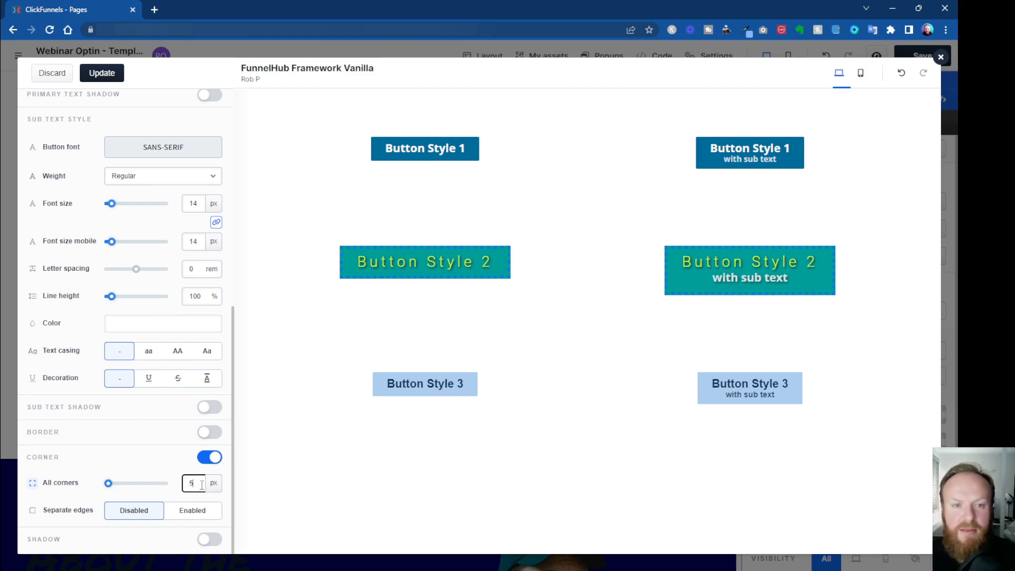
pyautogui.press('BackSpace')
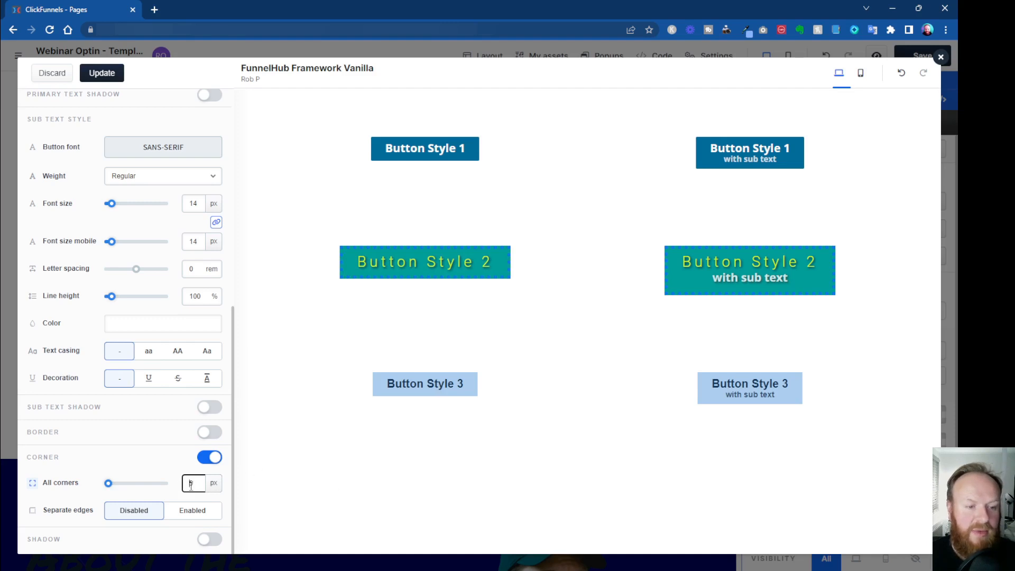
pyautogui.moveTo(108, 483)
pyautogui.mouseDown()
pyautogui.moveTo(118, 483)
pyautogui.moveTo(111, 490)
pyautogui.mouseUp()
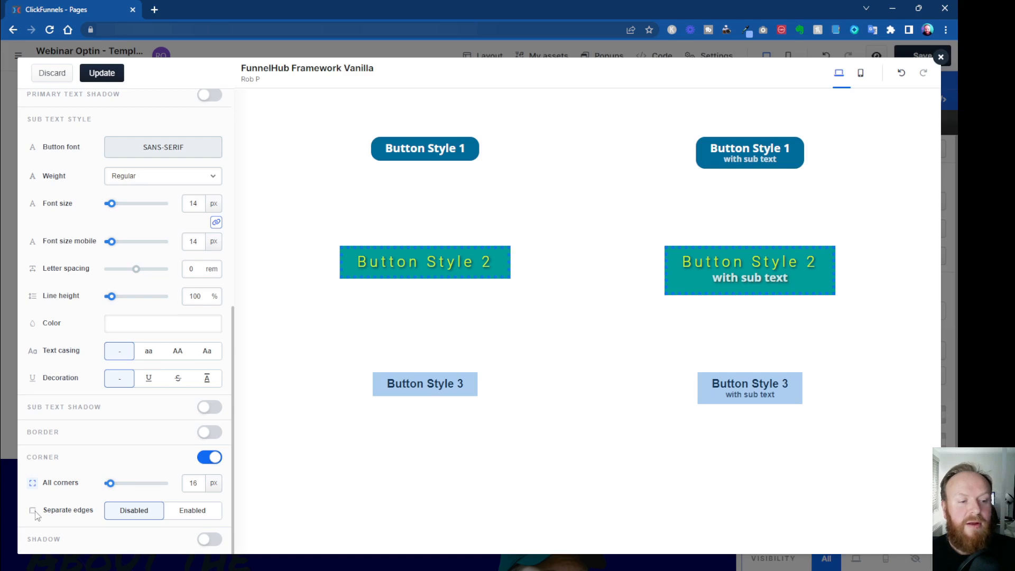
# Step: Give Button Style 1 separate corner radii: top left 0, top right 45, bottom left 41 and bottom right 0 px
pyautogui.click(185, 511)
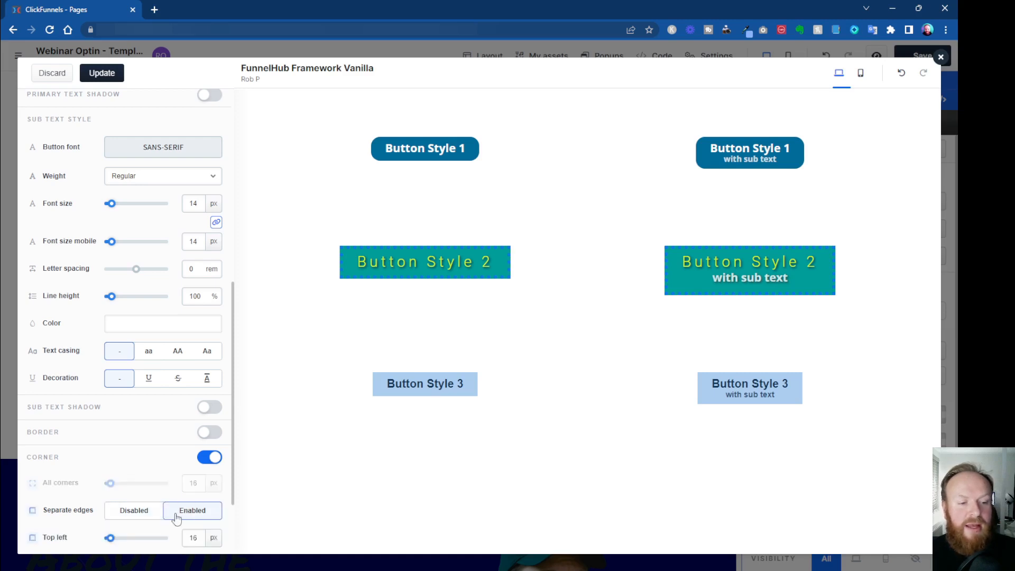
pyautogui.scroll(-2, 132, 507)
pyautogui.scroll(-1, 104, 502)
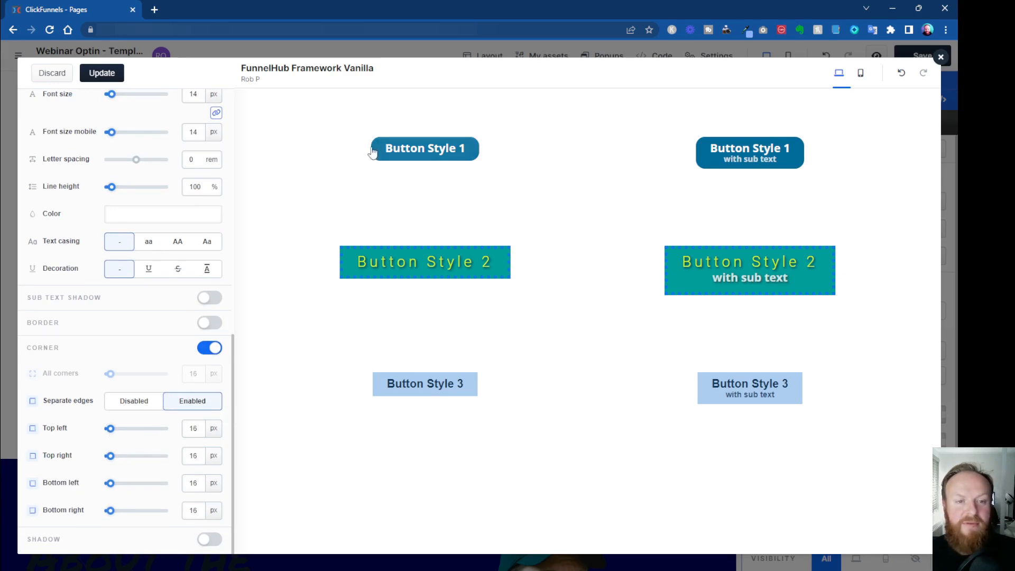
pyautogui.moveTo(111, 429); pyautogui.dragTo(74, 430)
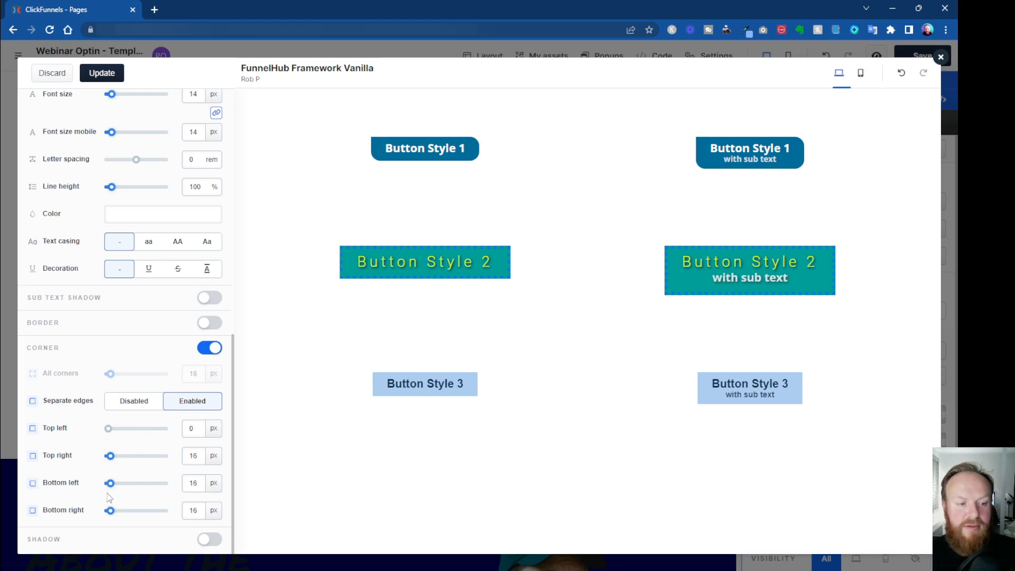
pyautogui.moveTo(110, 511); pyautogui.dragTo(88, 513)
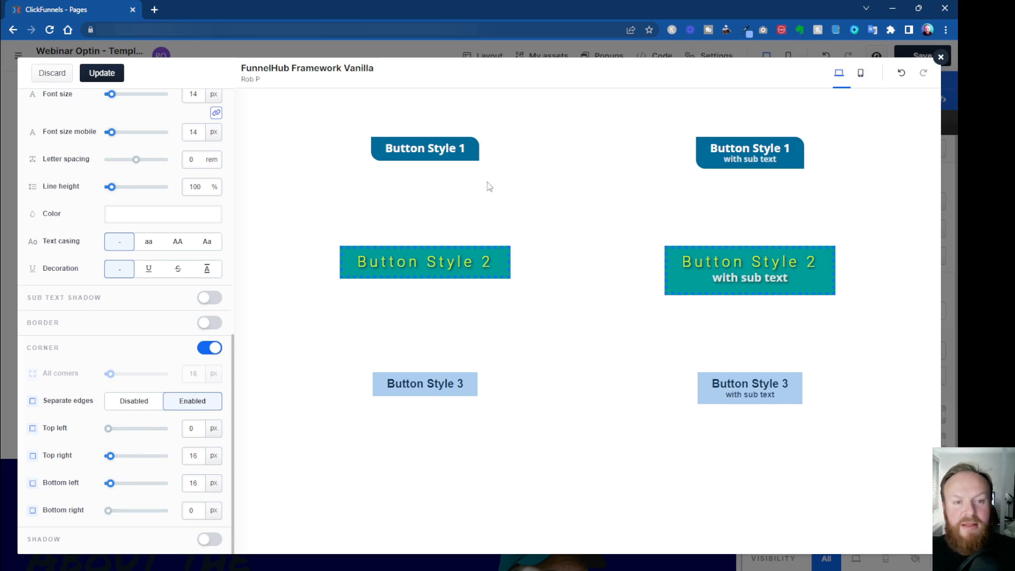
pyautogui.moveTo(111, 457); pyautogui.dragTo(115, 485)
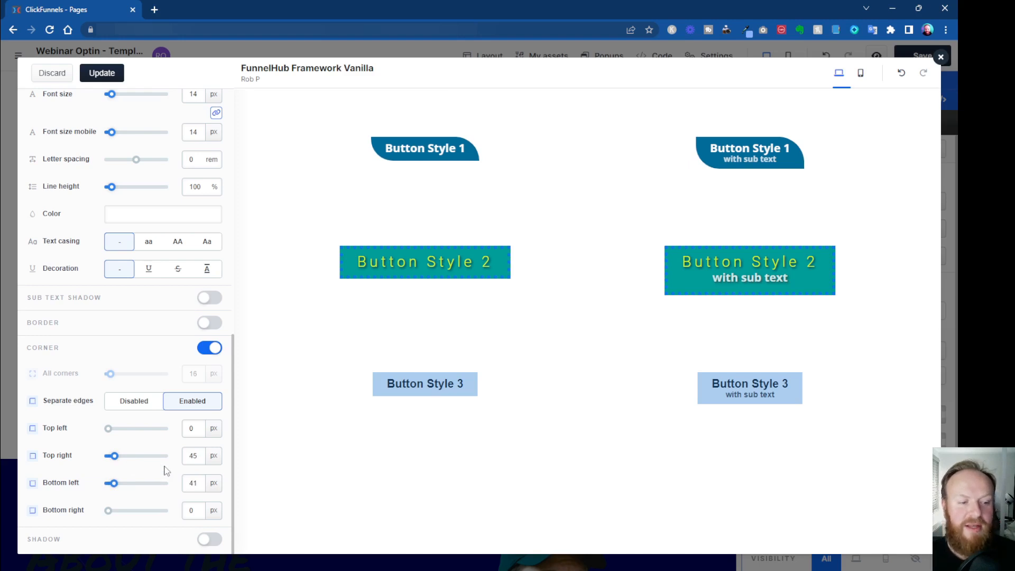
# Step: Enable an outset shadow on Button Style 1 with 4 px spread, offset 8 px in X and 10 px in Y
pyautogui.click(210, 539)
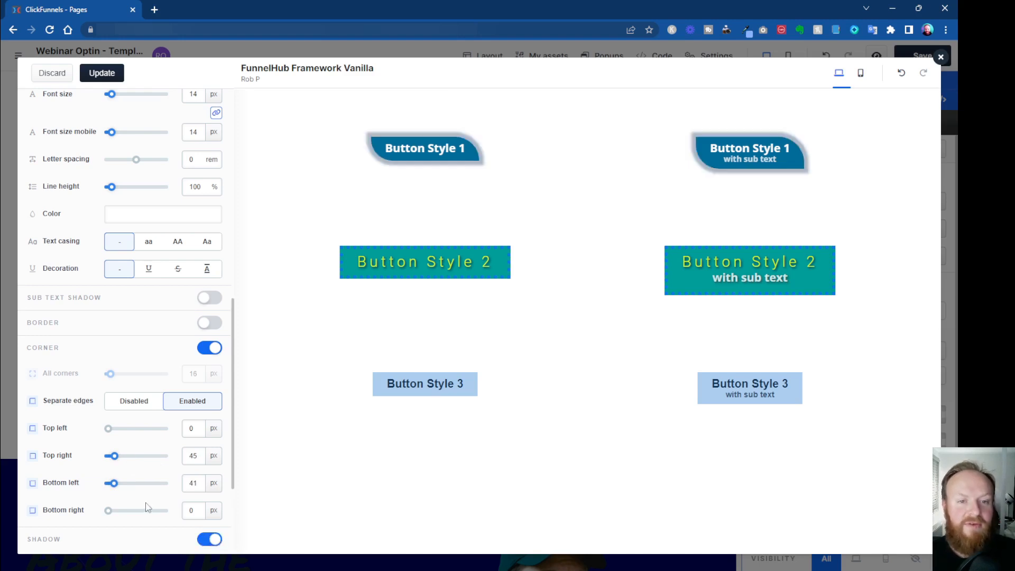
pyautogui.scroll(-3, 146, 507)
pyautogui.moveTo(111, 509); pyautogui.dragTo(109, 510)
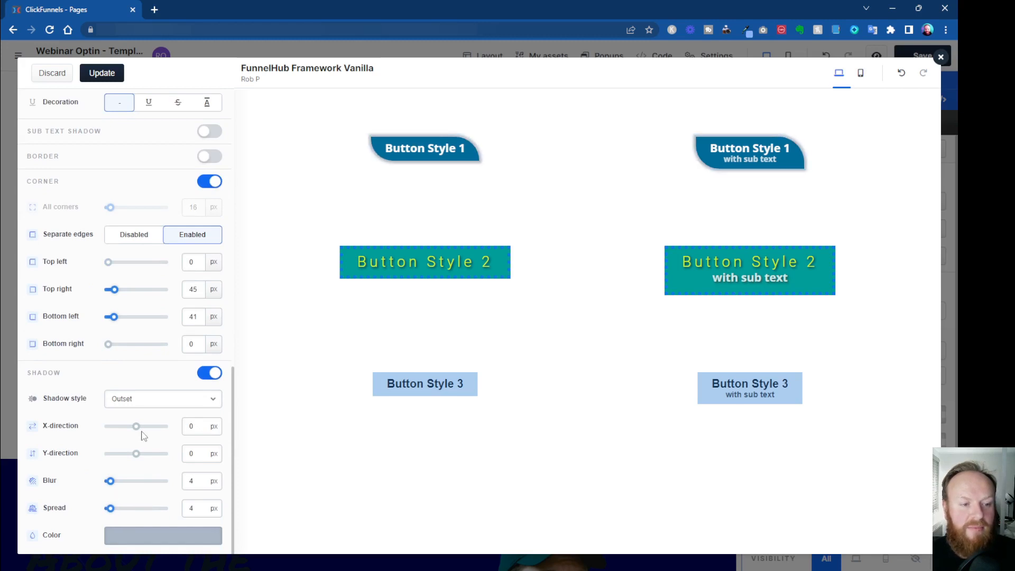
pyautogui.moveTo(137, 427)
pyautogui.mouseDown()
pyautogui.moveTo(135, 455)
pyautogui.moveTo(138, 427)
pyautogui.mouseUp()
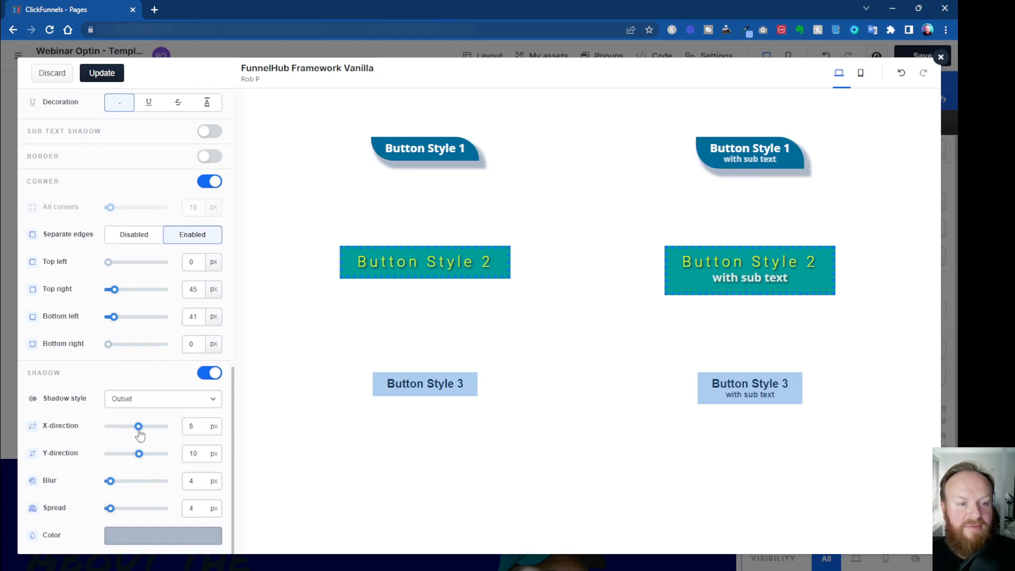
# Step: Soften Button Style 1's shadow with a 13 px blur and color #c3cdd9, and discard the button style edits
pyautogui.moveTo(111, 481); pyautogui.dragTo(115, 482)
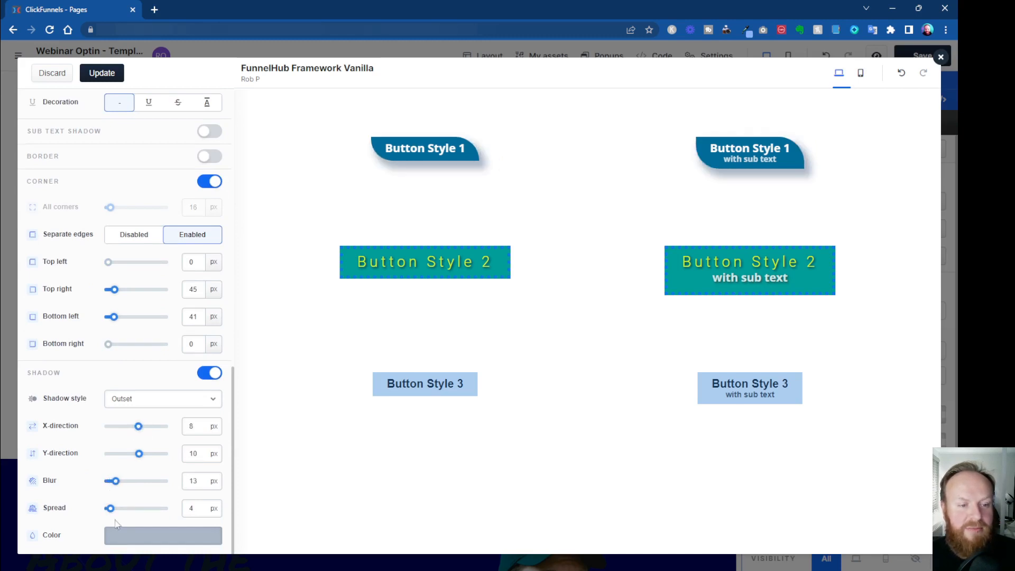
pyautogui.click(125, 537)
pyautogui.click(268, 304)
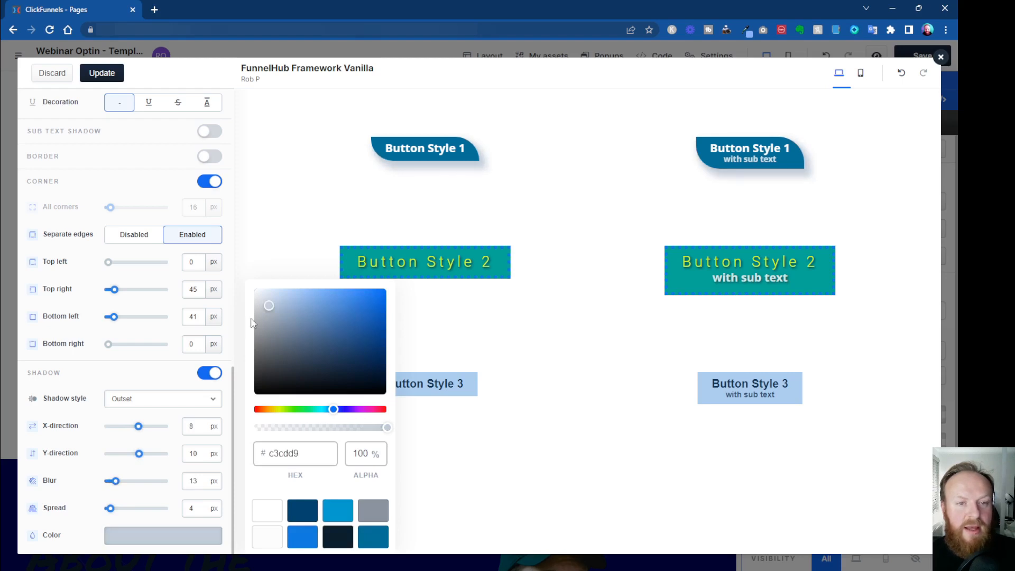
pyautogui.click(172, 364)
pyautogui.scroll(10, 178, 448)
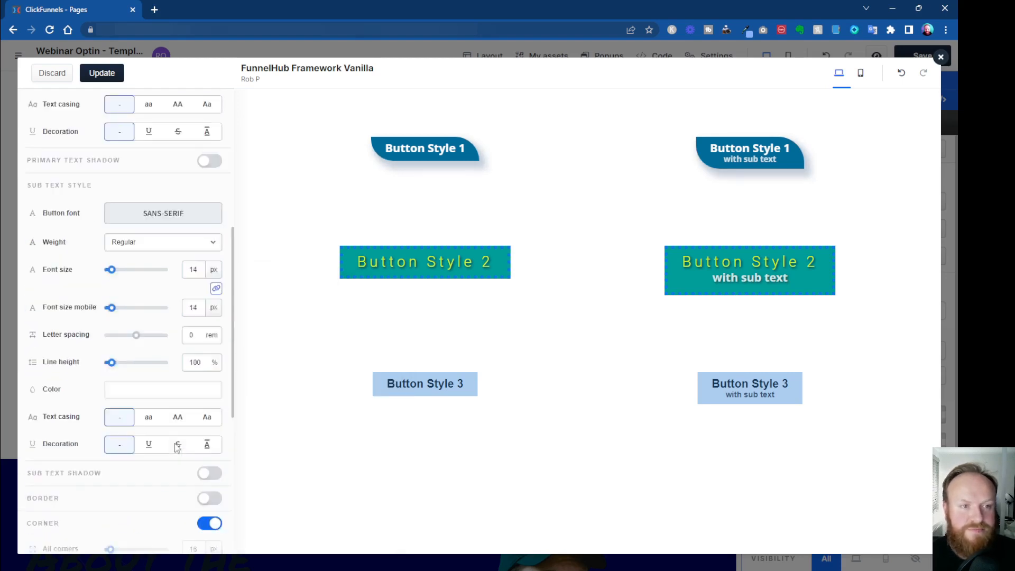
pyautogui.click(57, 73)
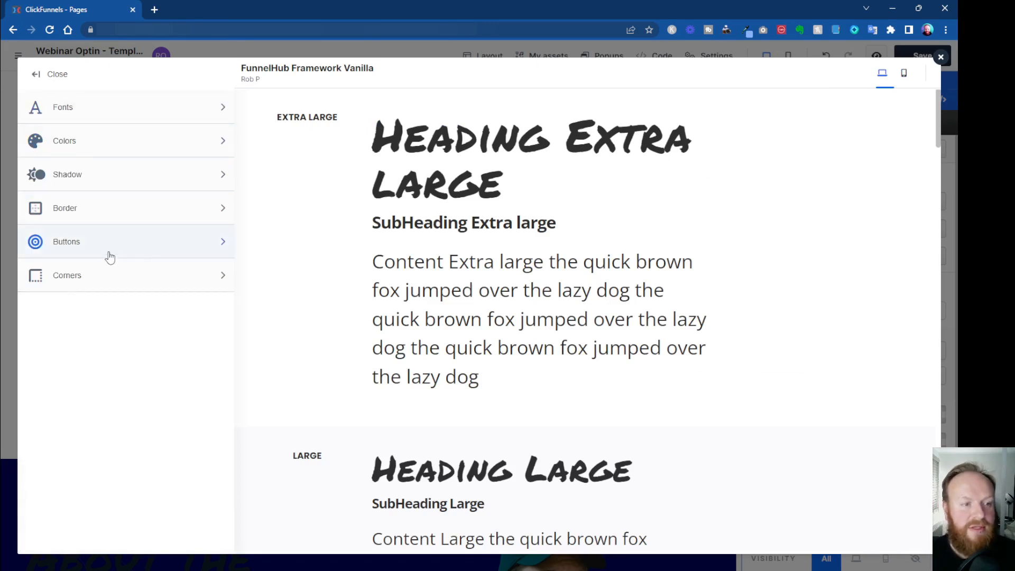
# Step: Compare the three corner styles, try a 171 px radius on all corners of Corner Style 3, and discard it
pyautogui.click(222, 276)
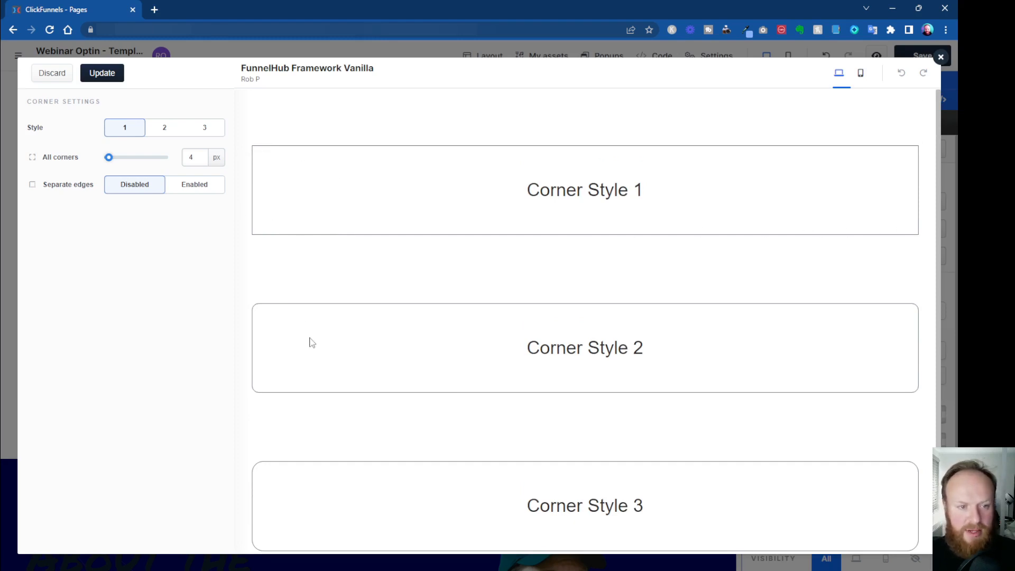
pyautogui.click(159, 129)
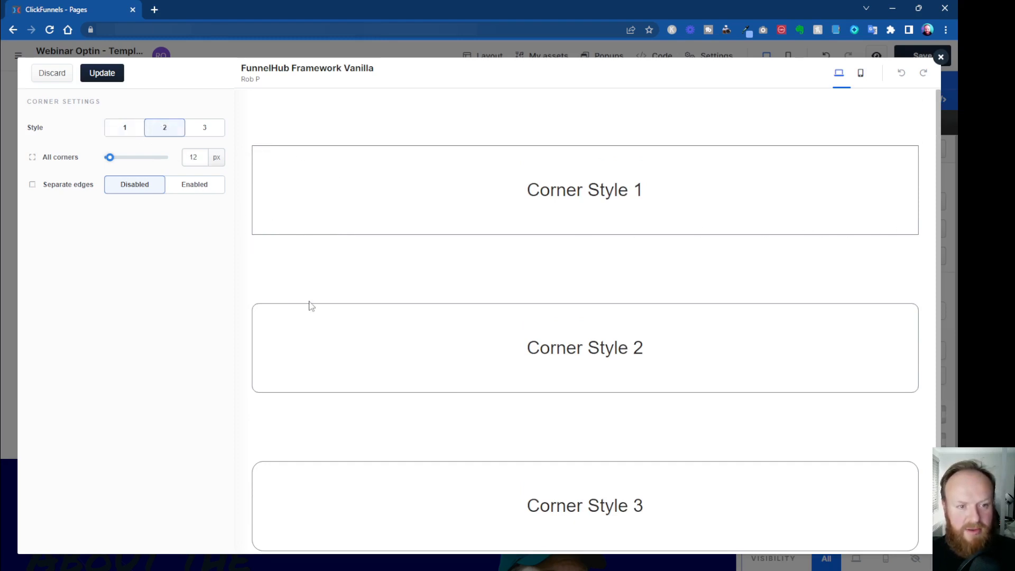
pyautogui.click(203, 133)
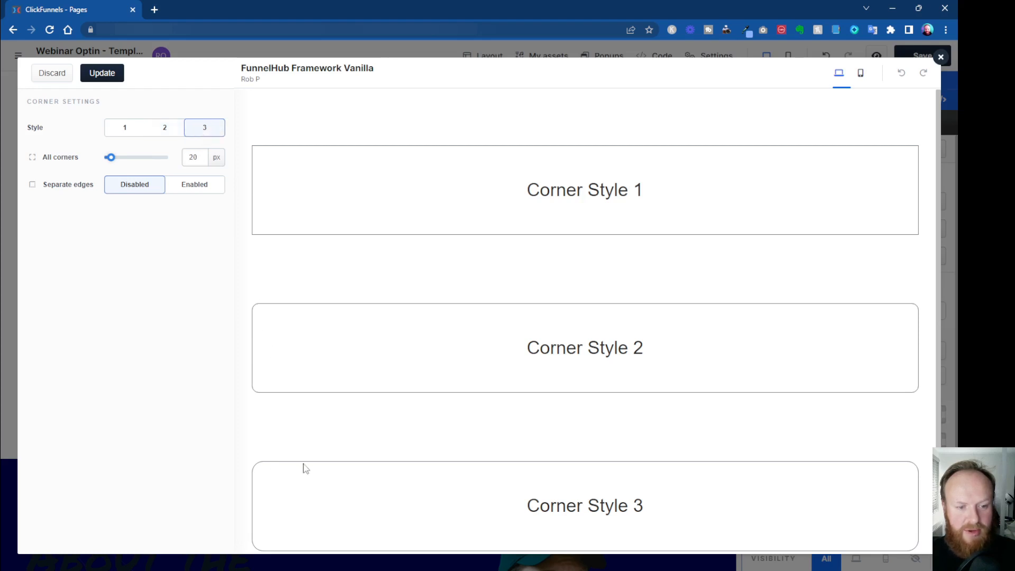
pyautogui.moveTo(110, 157); pyautogui.dragTo(132, 157)
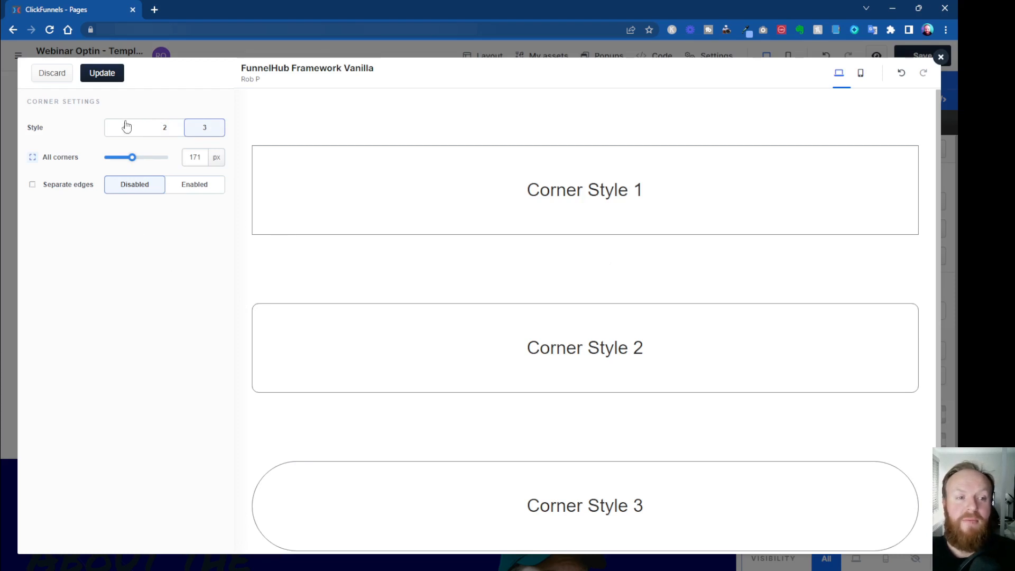
pyautogui.click(52, 74)
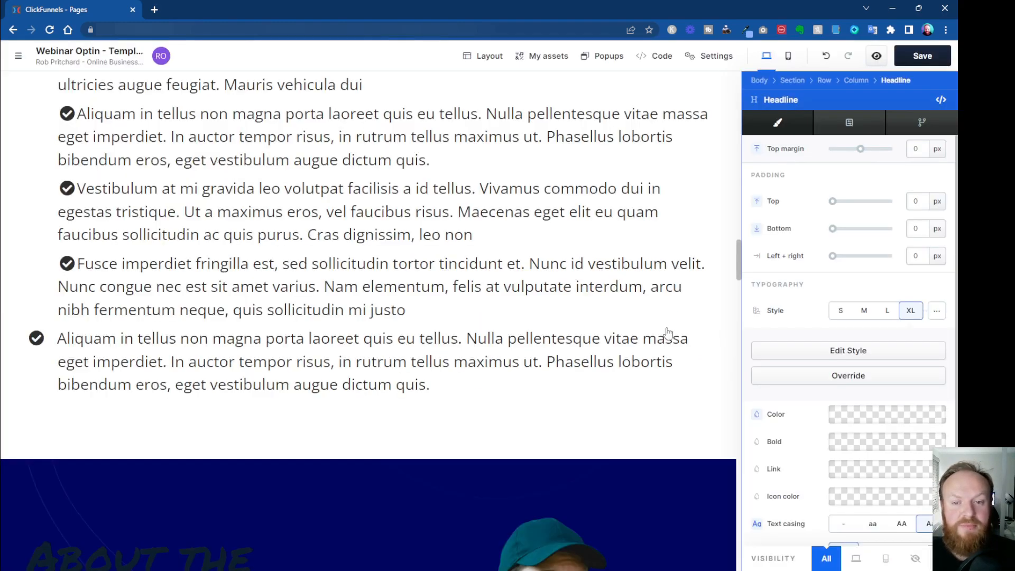
# Step: Apply button style 2 to the "Reserve you spot" button in the page's hero section
pyautogui.scroll(-4, 294, 324)
pyautogui.scroll(15, 295, 323)
pyautogui.scroll(20, 298, 323)
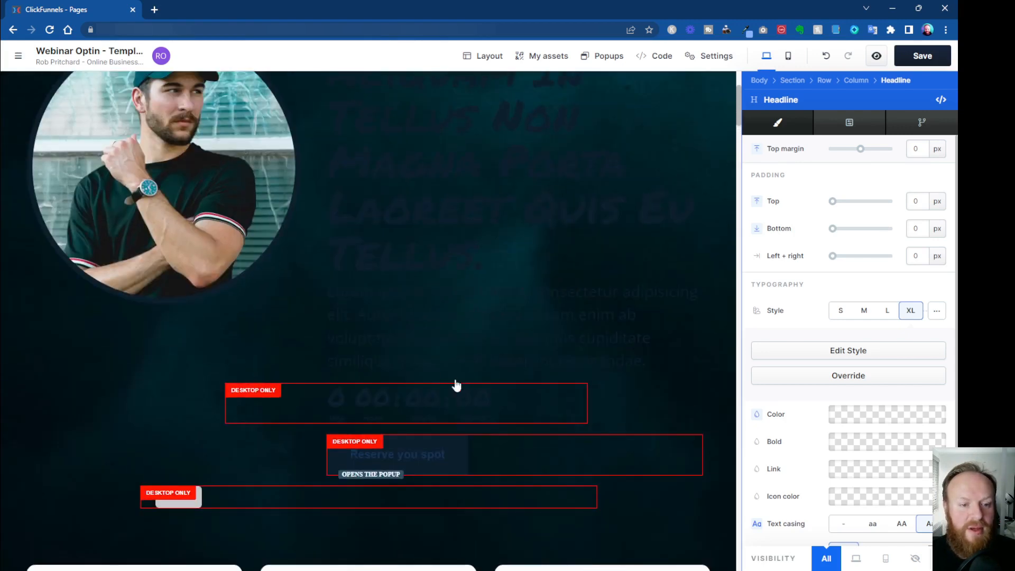
pyautogui.click(463, 456)
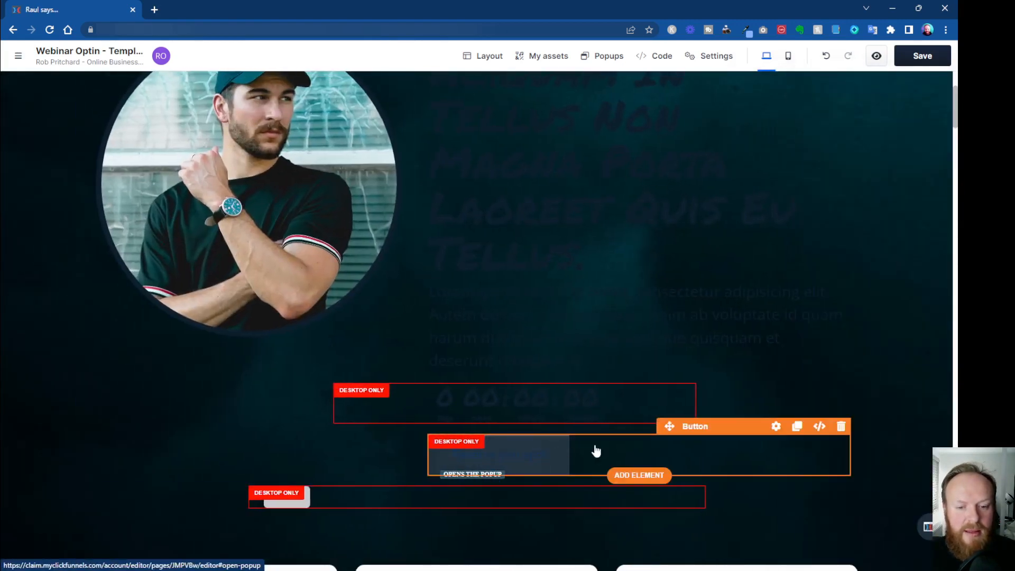
pyautogui.click(776, 426)
pyautogui.scroll(-2, 884, 367)
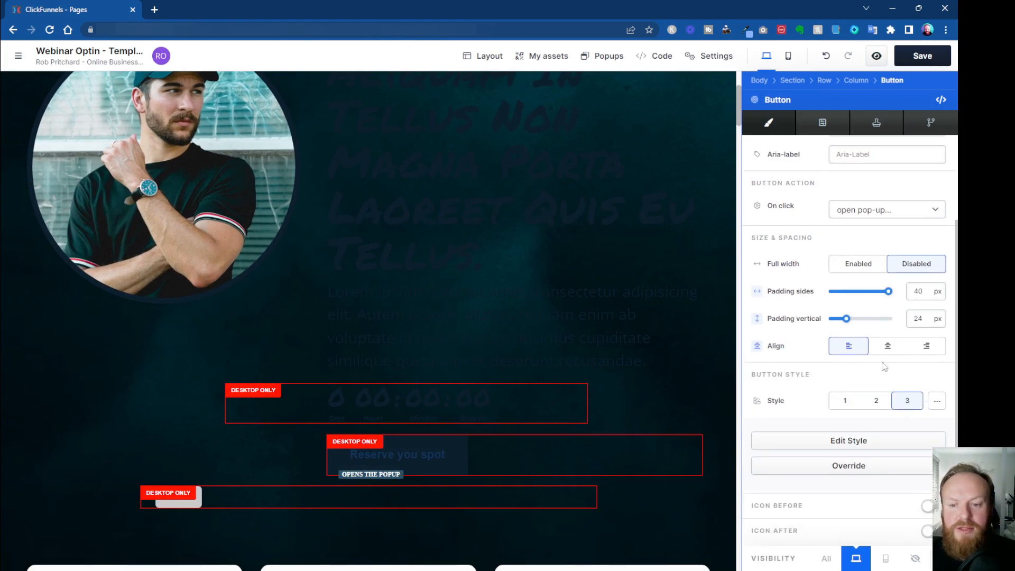
pyautogui.click(852, 405)
pyautogui.click(874, 402)
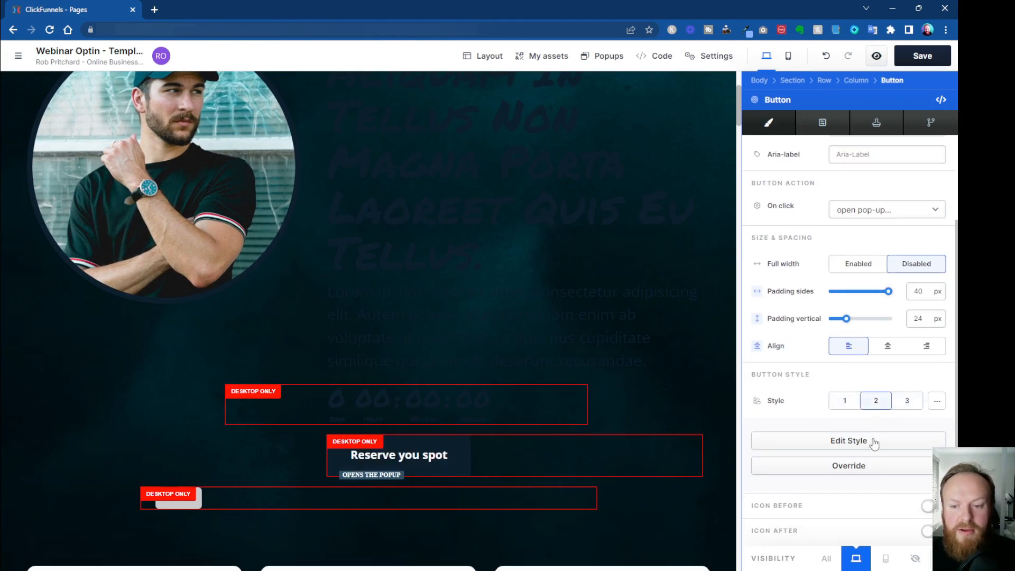
pyautogui.click(858, 465)
pyautogui.scroll(-2, 888, 502)
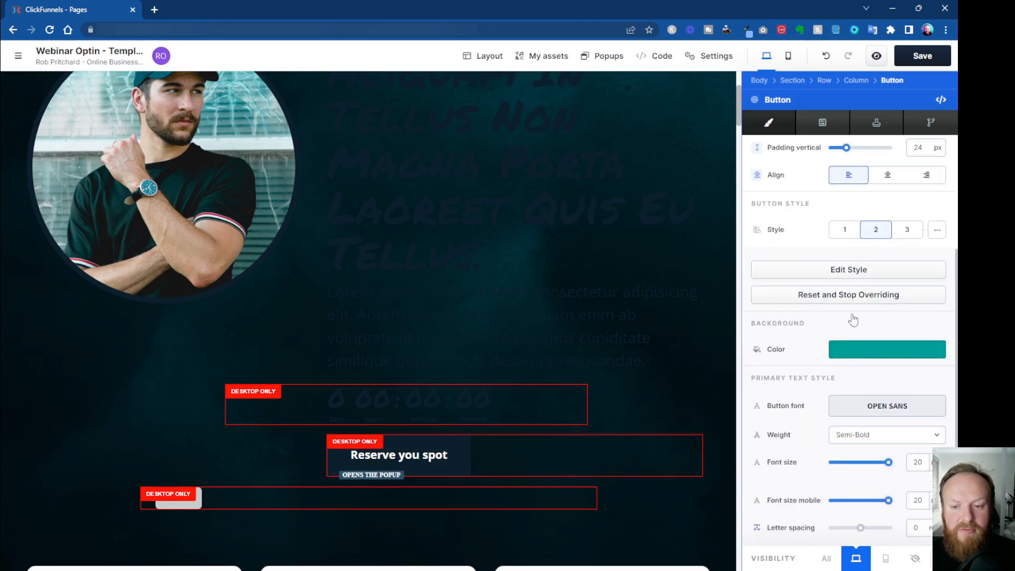
pyautogui.click(859, 353)
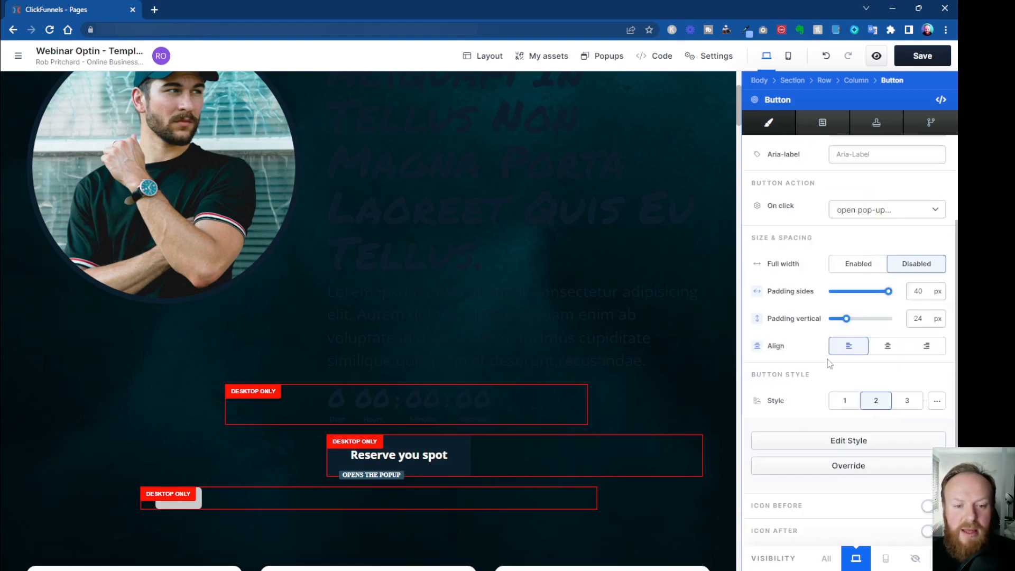
pyautogui.scroll(2, 842, 316)
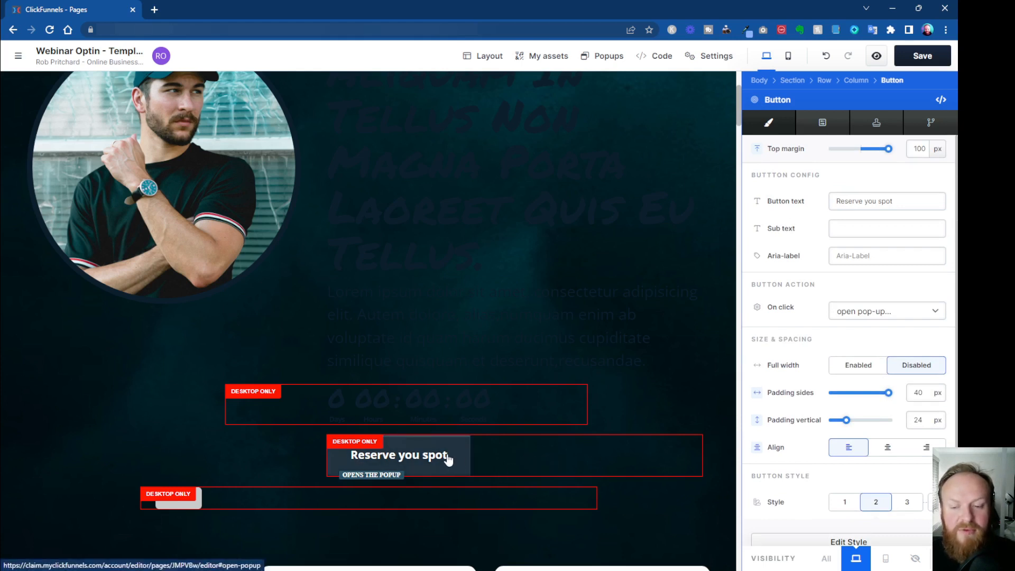
pyautogui.scroll(-2, 791, 451)
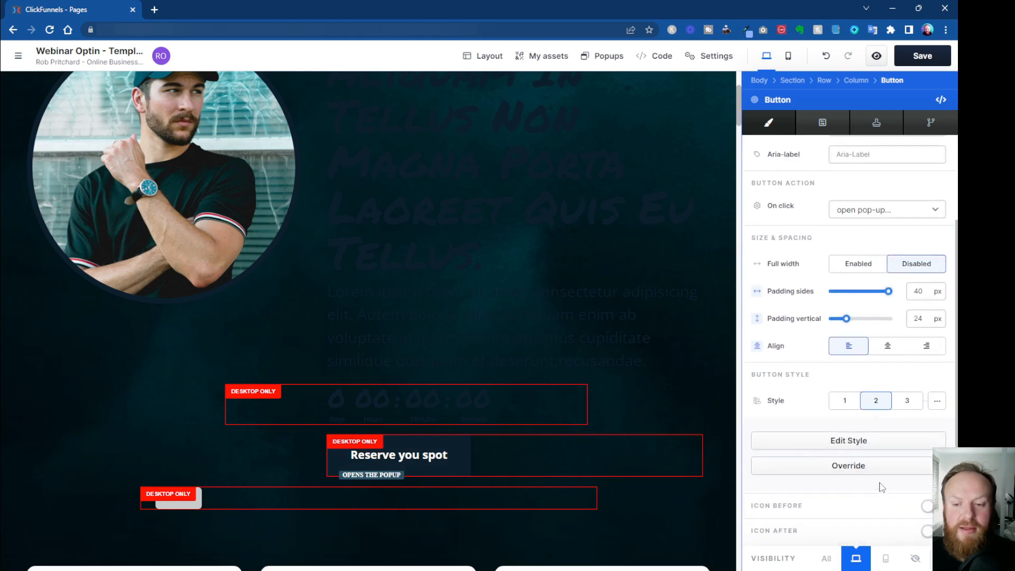
# Step: Override the style on the "Reserve you spot" button and set its background color to #41b7b4
pyautogui.click(849, 466)
pyautogui.scroll(-3, 801, 411)
pyautogui.click(868, 350)
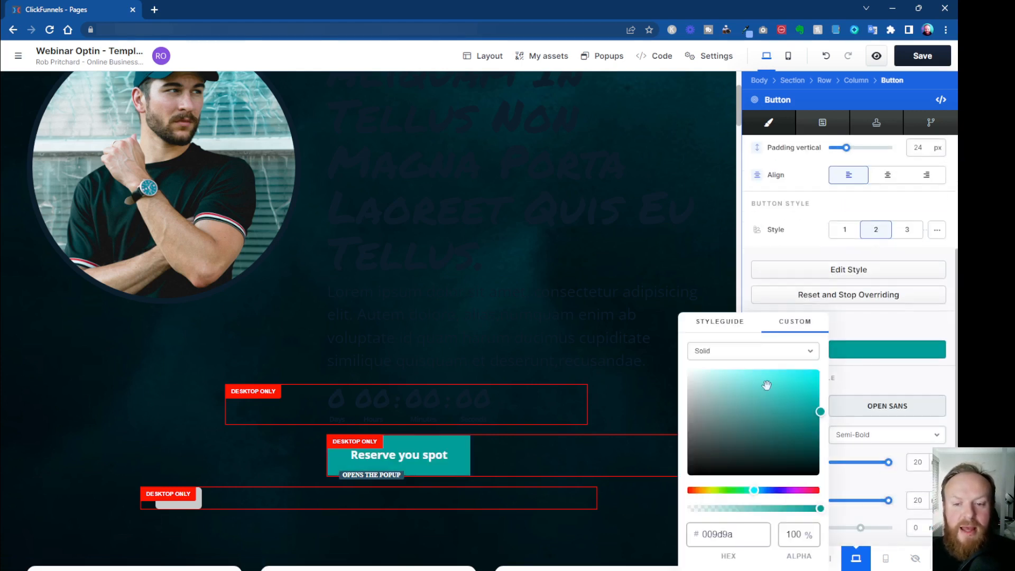
pyautogui.moveTo(773, 392)
pyautogui.mouseDown()
pyautogui.moveTo(798, 389)
pyautogui.moveTo(788, 427)
pyautogui.moveTo(786, 403)
pyautogui.moveTo(773, 401)
pyautogui.mouseUp()
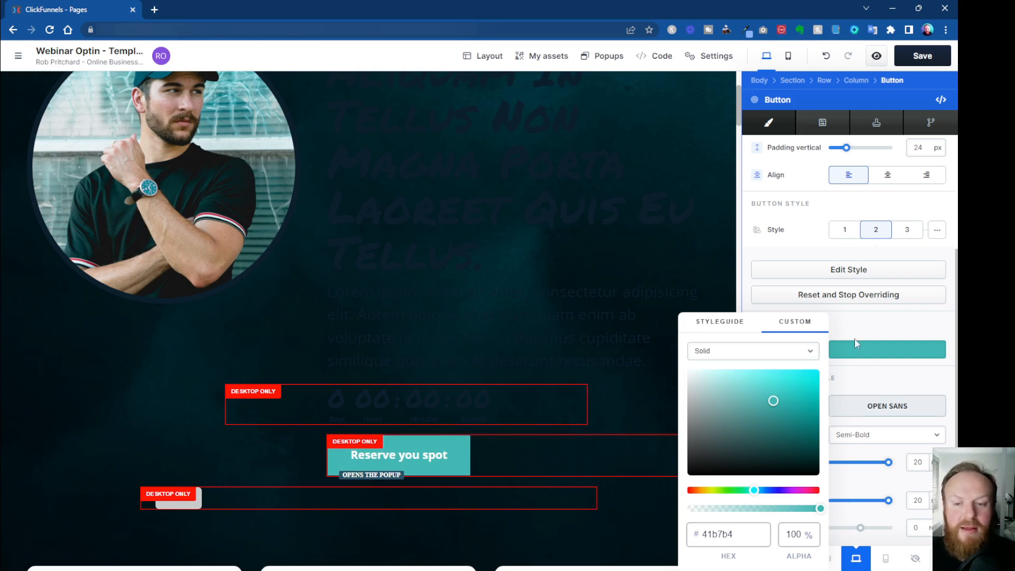
pyautogui.click(883, 331)
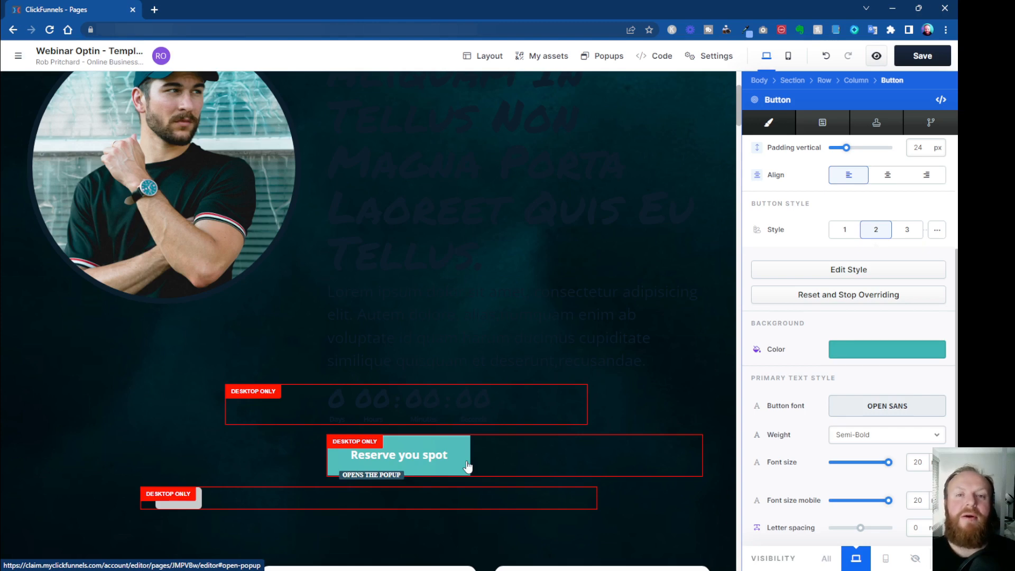
# Step: Review the opt-in page's styling from the hero section through the three Secret cards to the section below them
pyautogui.scroll(3, 469, 455)
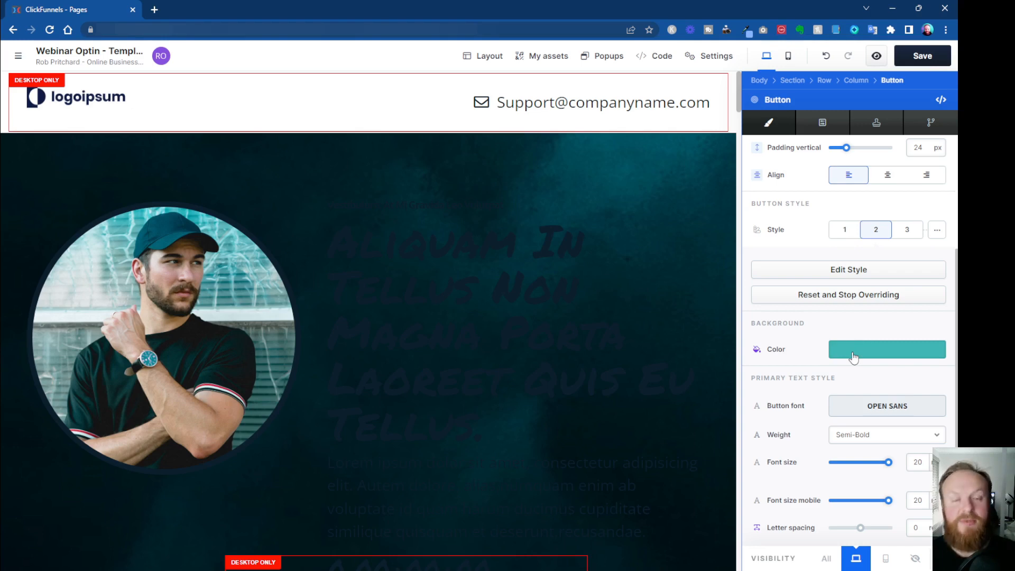
pyautogui.scroll(-12, 566, 469)
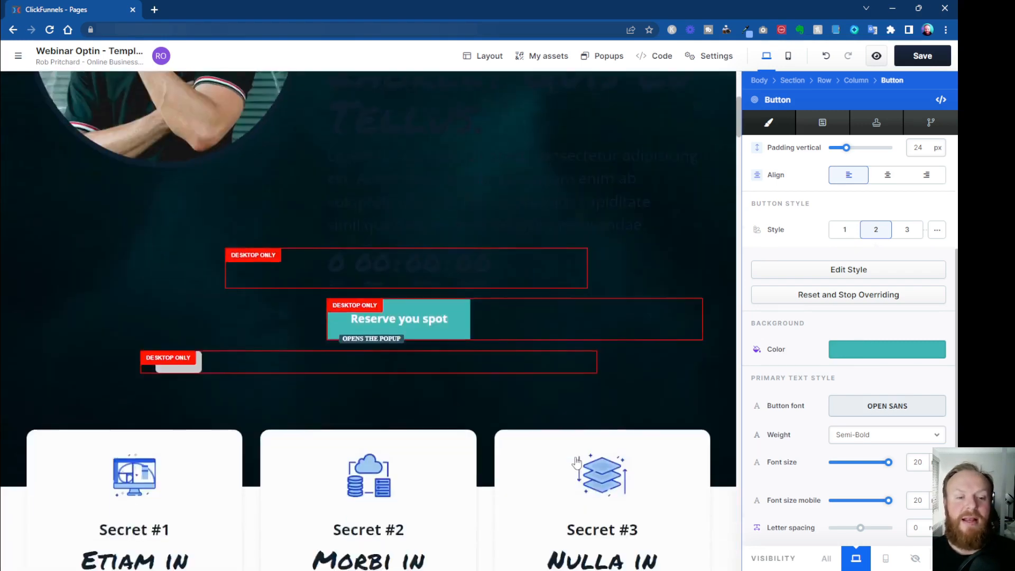
pyautogui.click(383, 188)
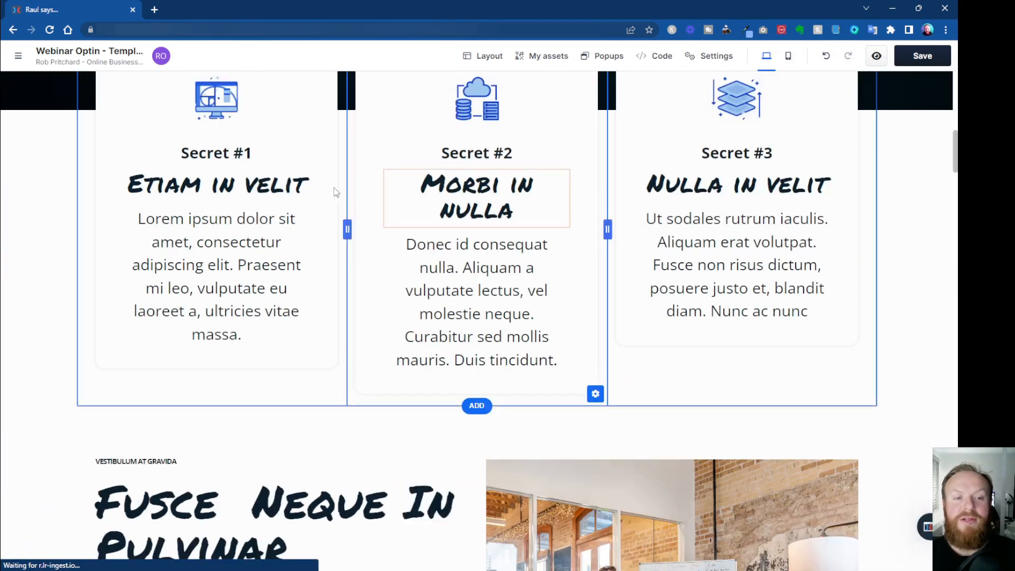
pyautogui.click(455, 274)
pyautogui.scroll(-2, 528, 315)
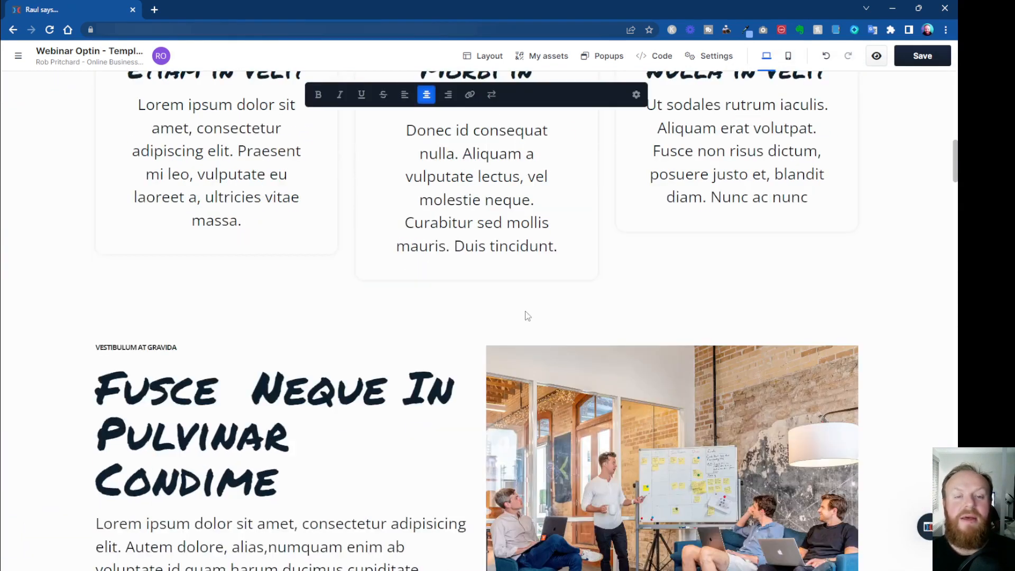
pyautogui.scroll(15, 680, 408)
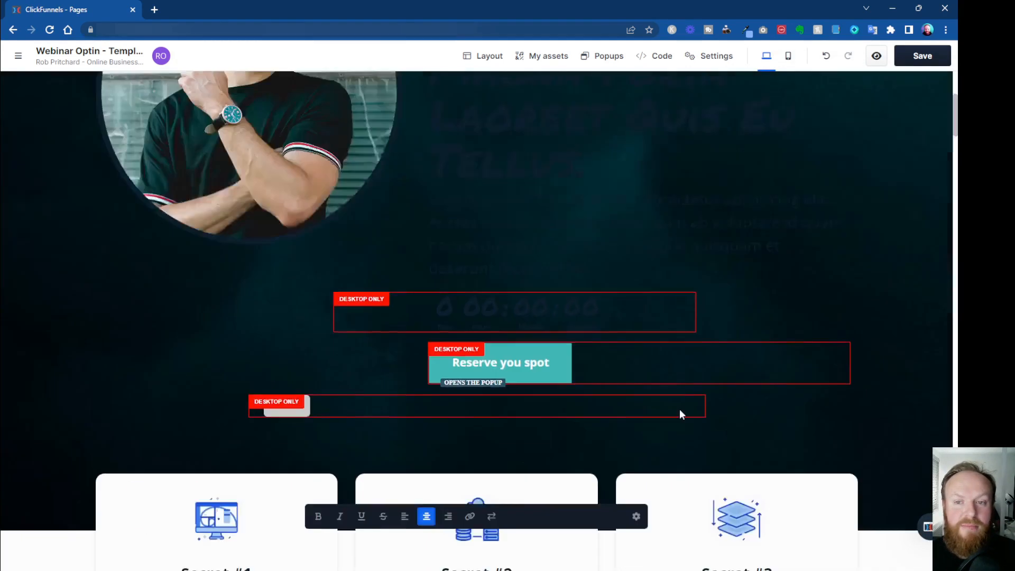
pyautogui.scroll(-13, 494, 411)
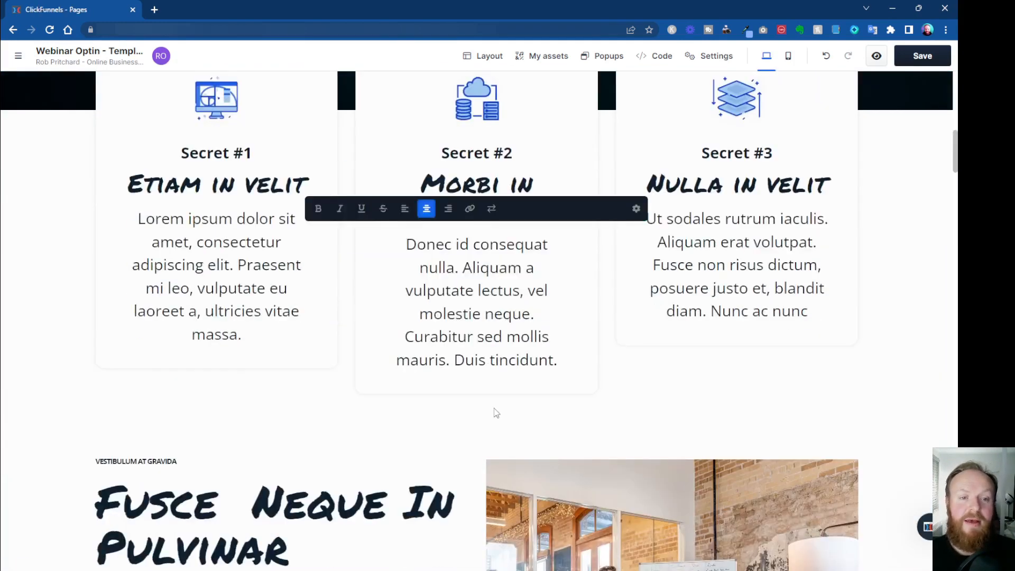
pyautogui.click(38, 176)
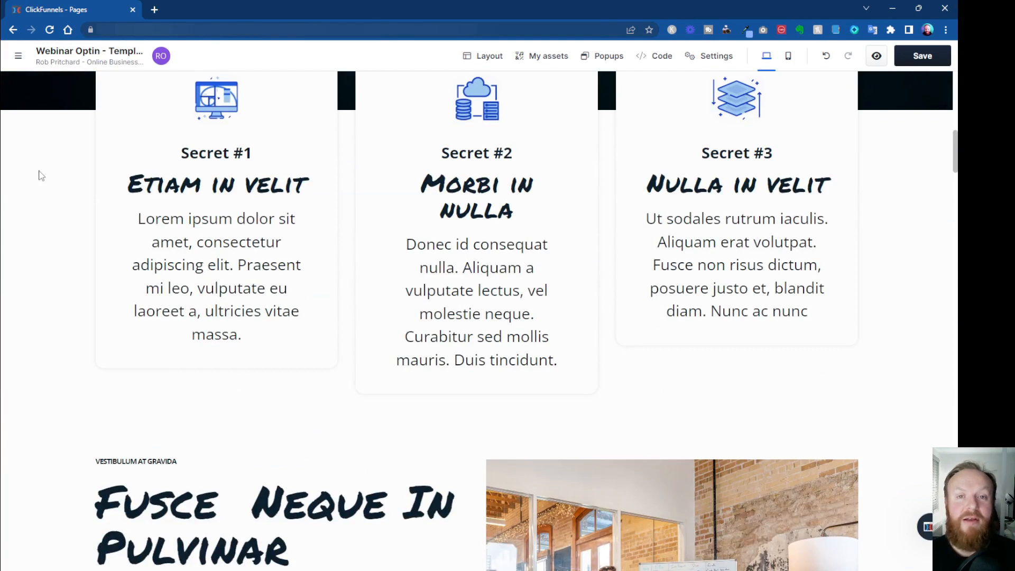